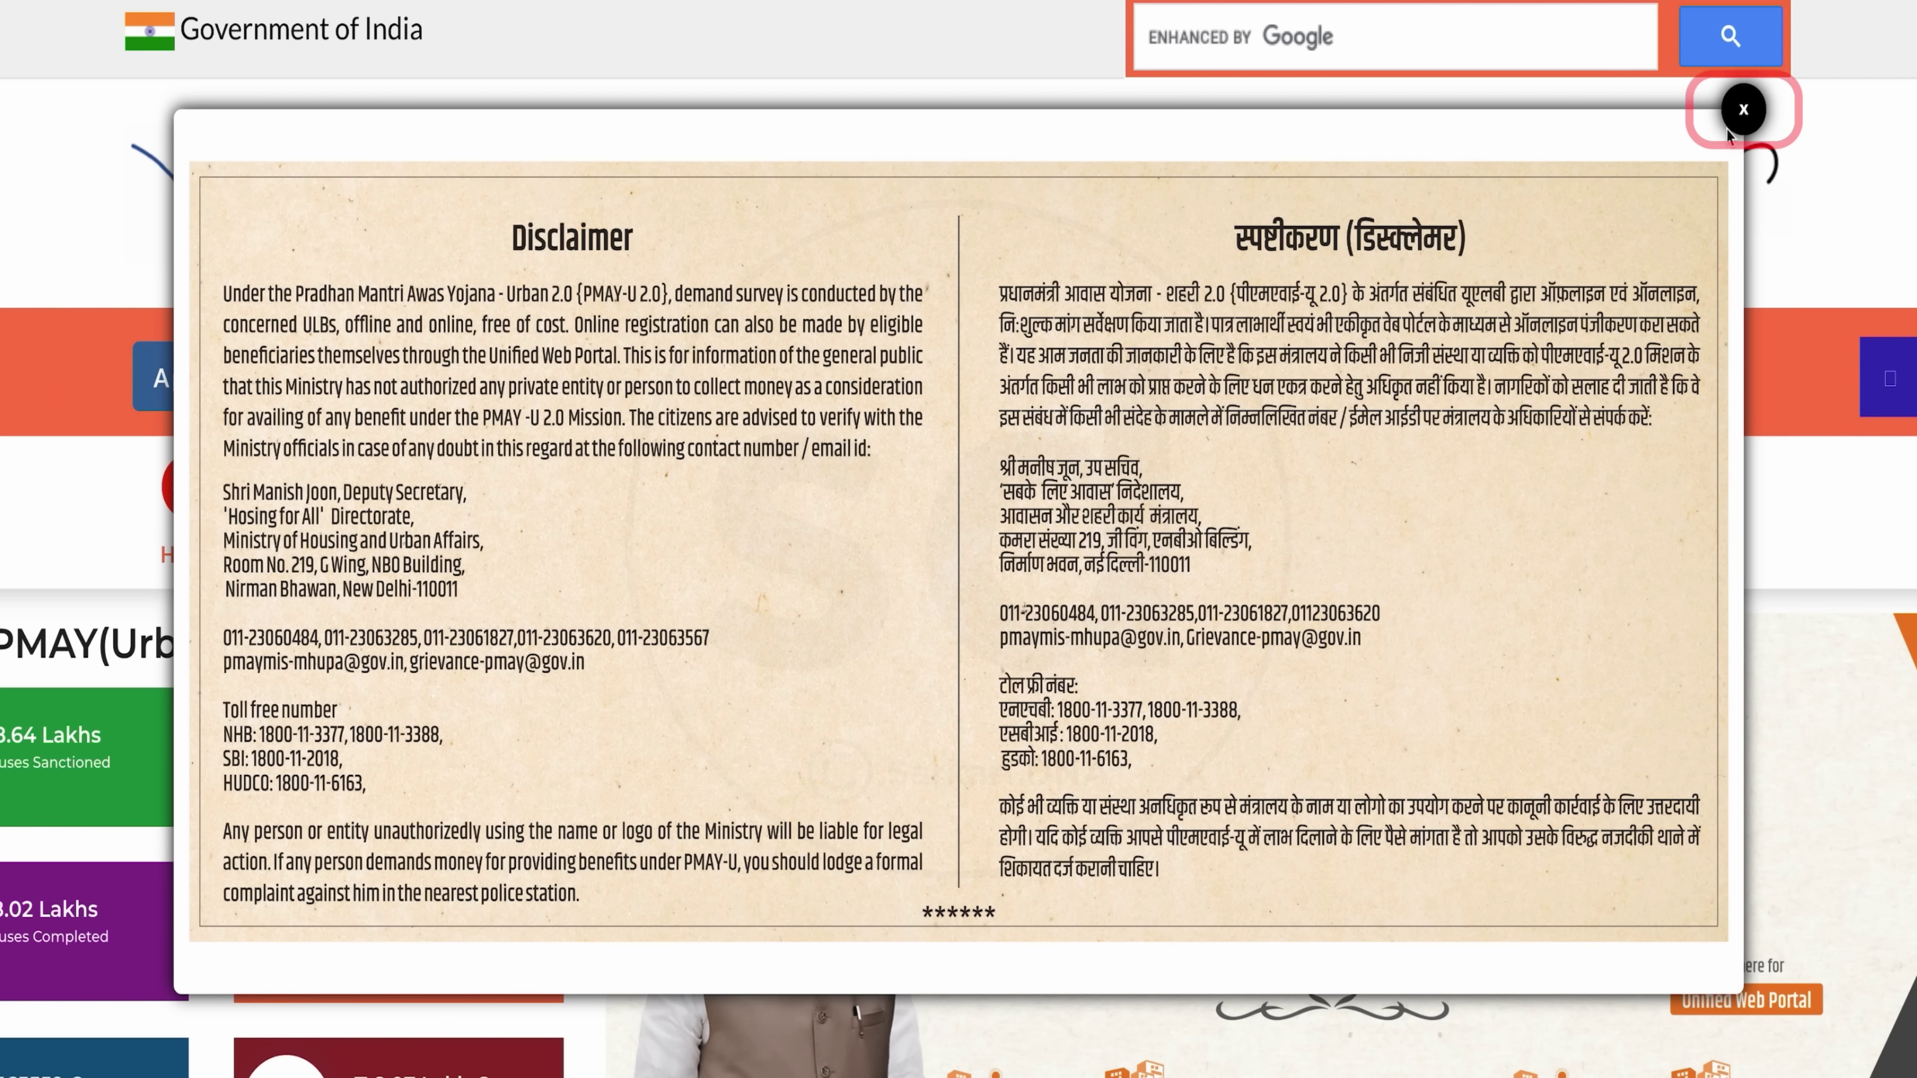
Dismiss the Disclaimer notice and scroll through the home page's PMAY(Urban) progress figures
left_click(1743, 114)
scroll(1413, 612, "down", 2)
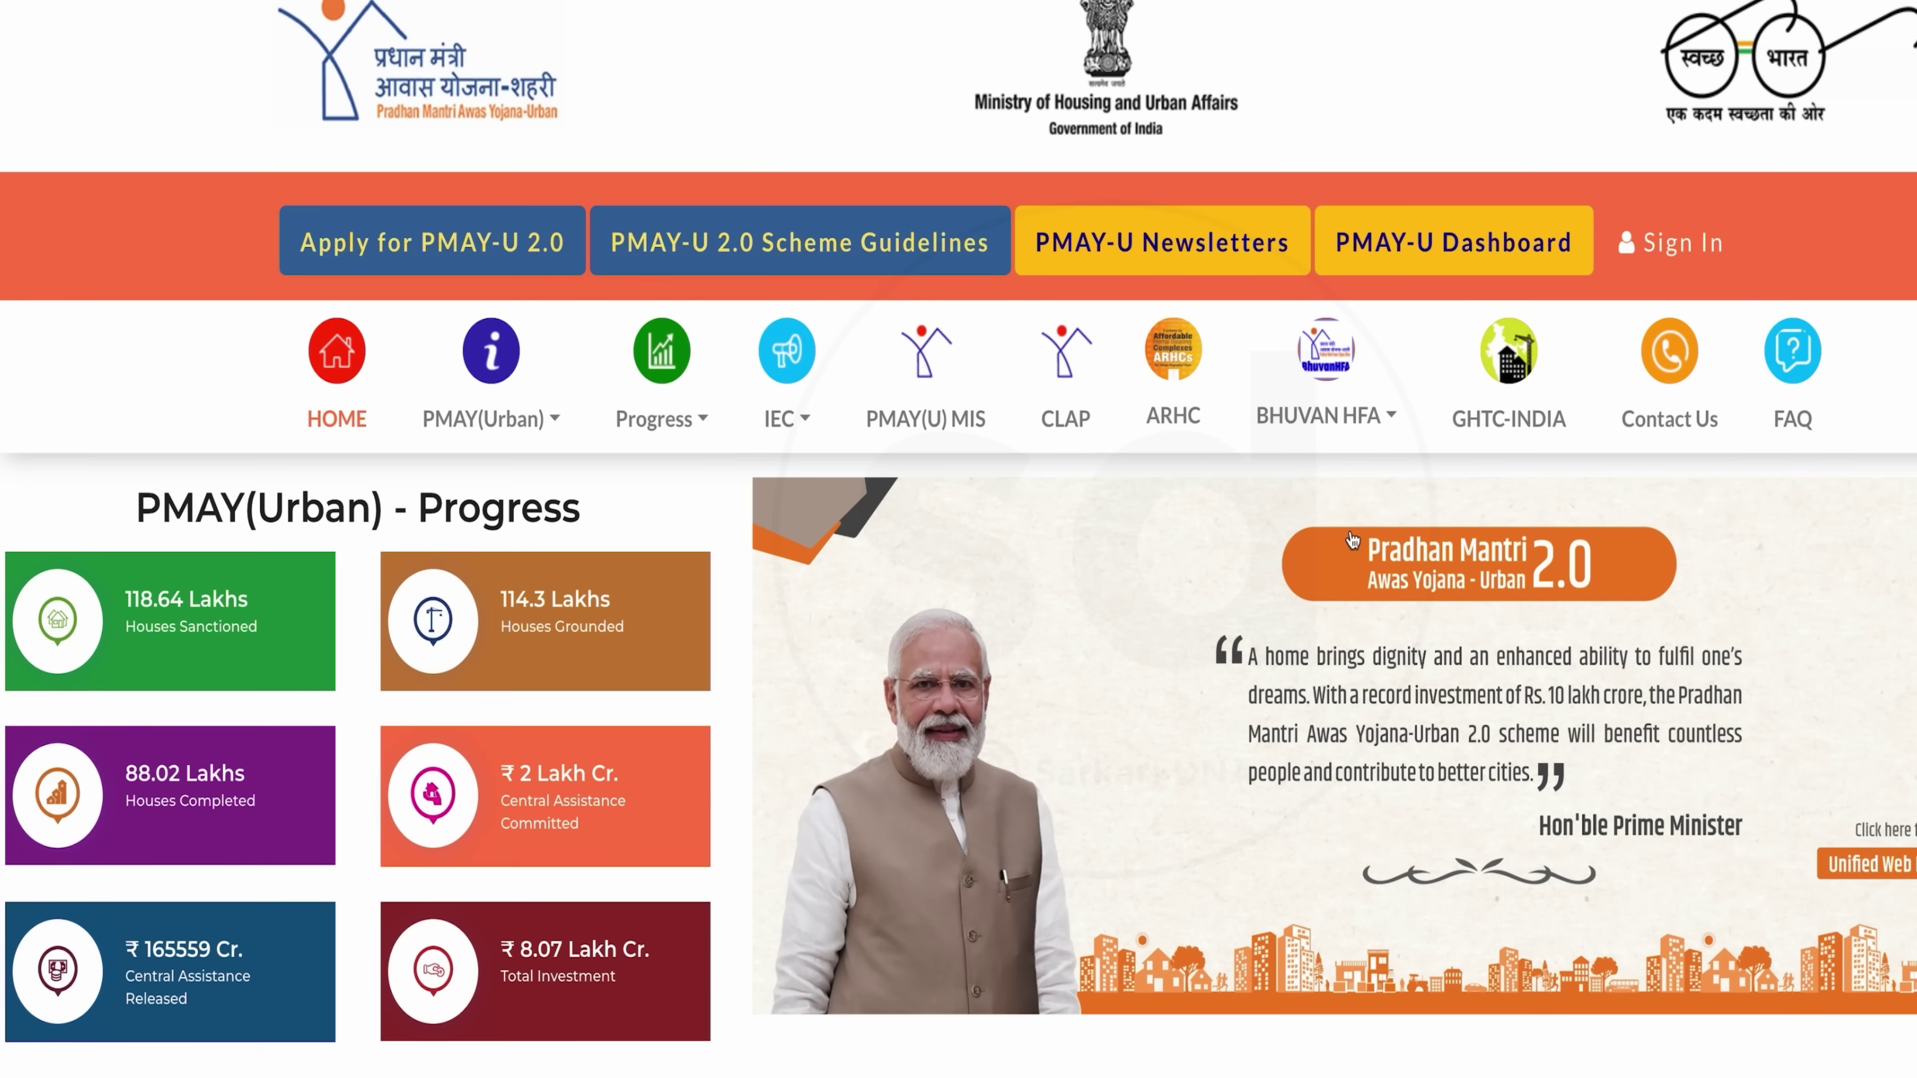
scroll(1234, 830, "down", 8)
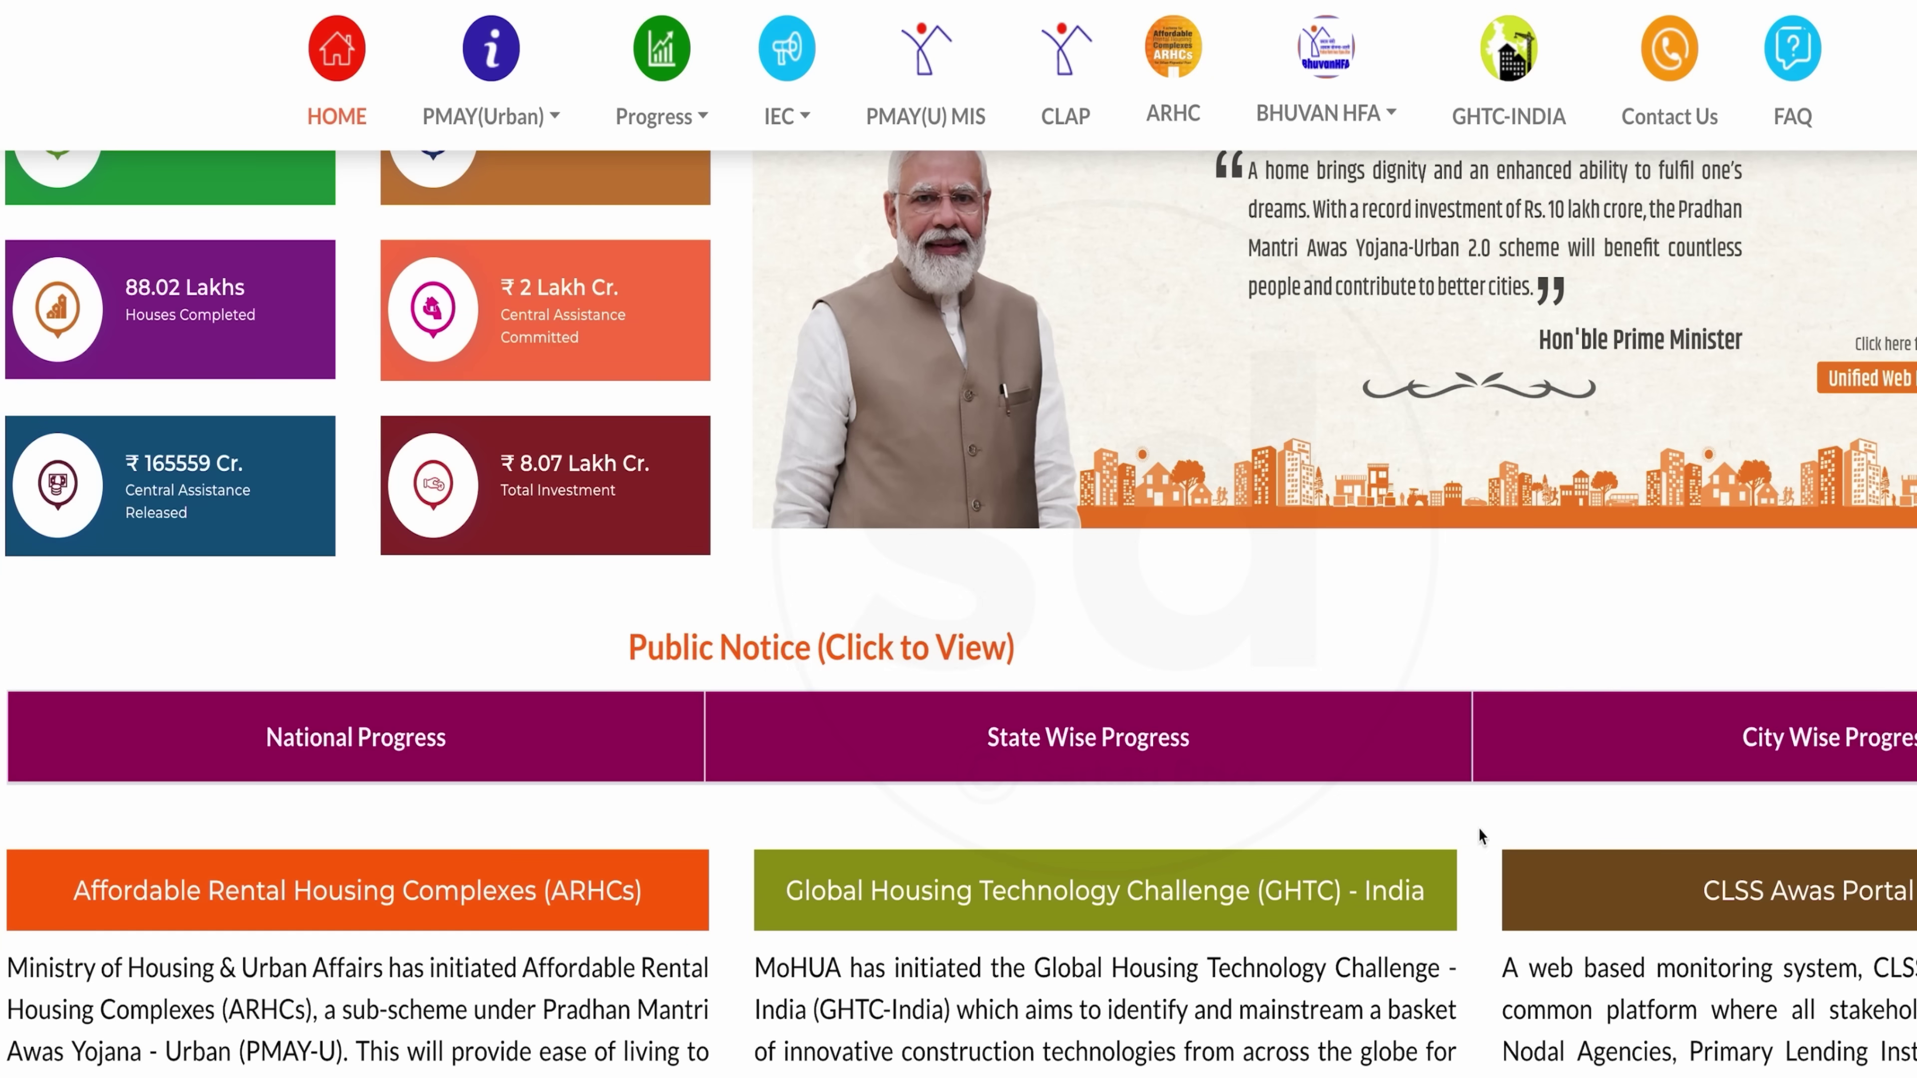
scroll(1567, 846, "down", 4)
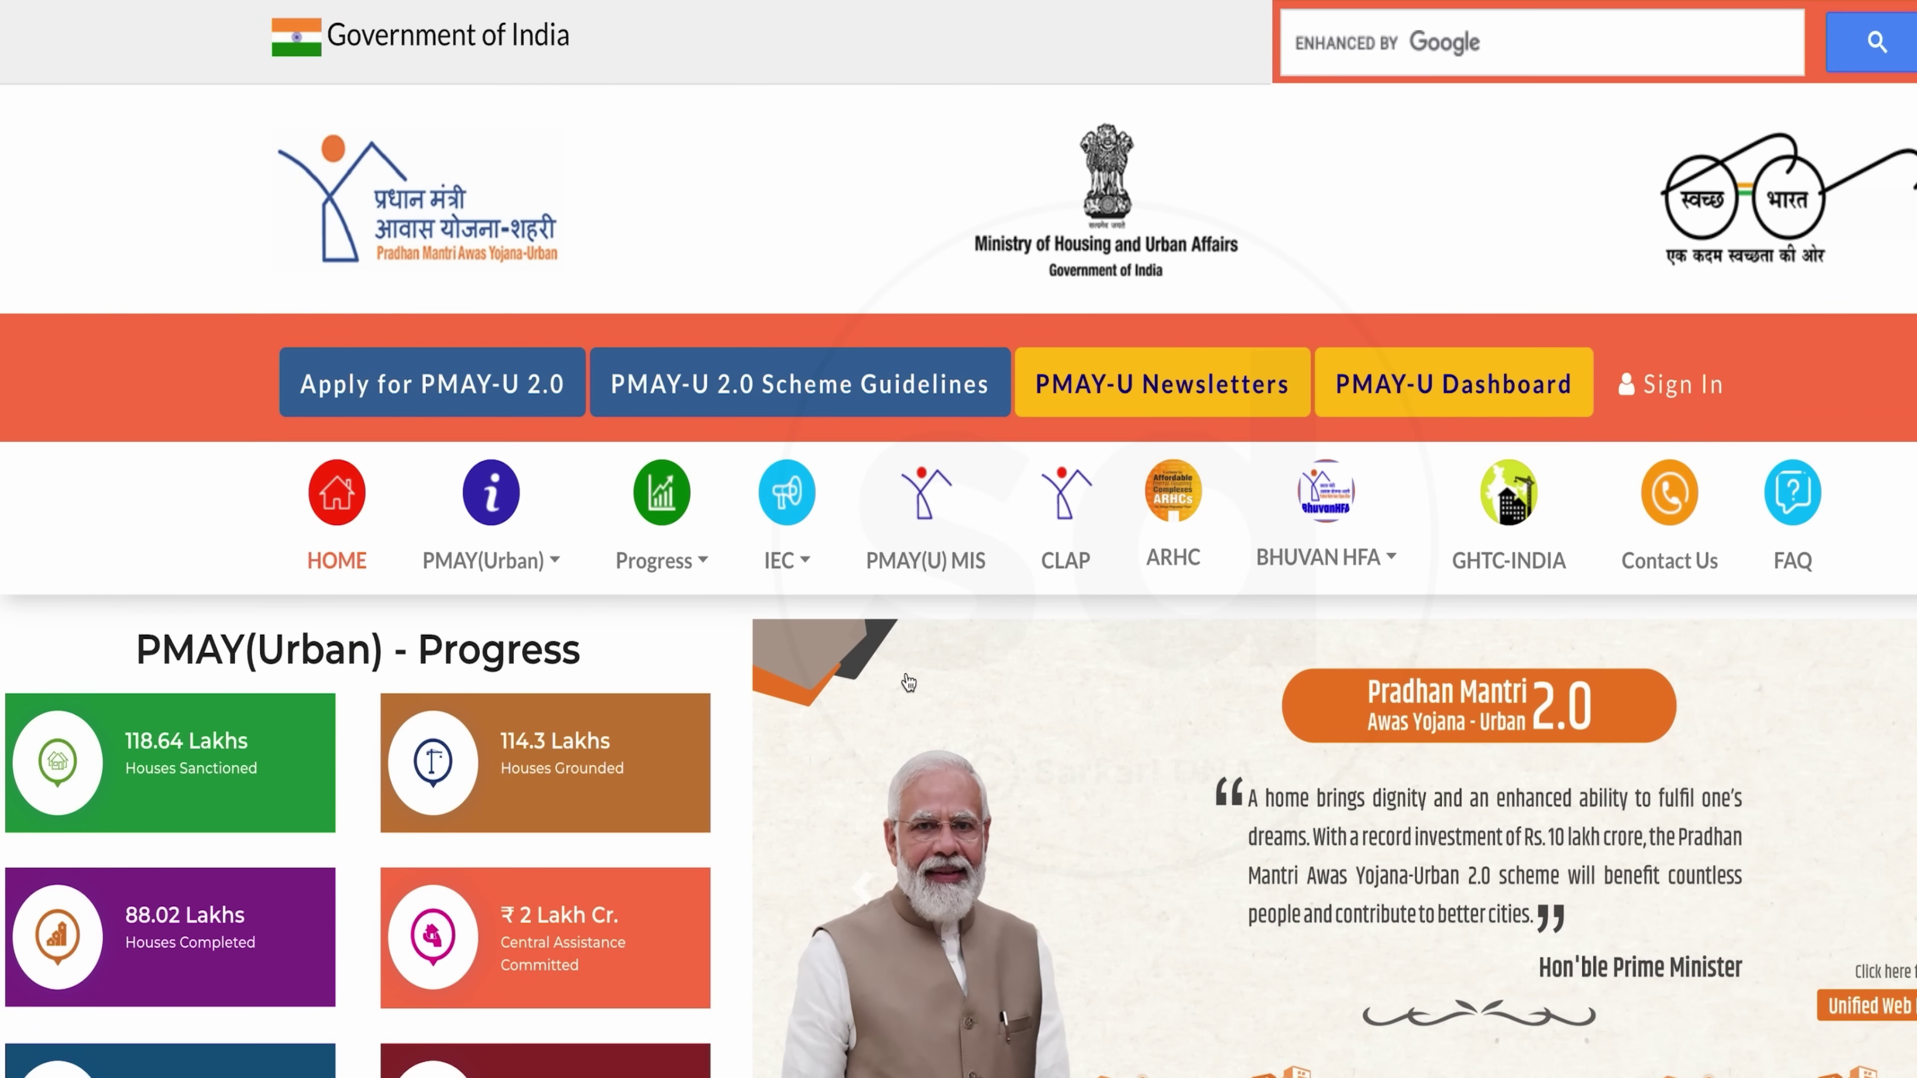
scroll(1086, 721, "down", 4)
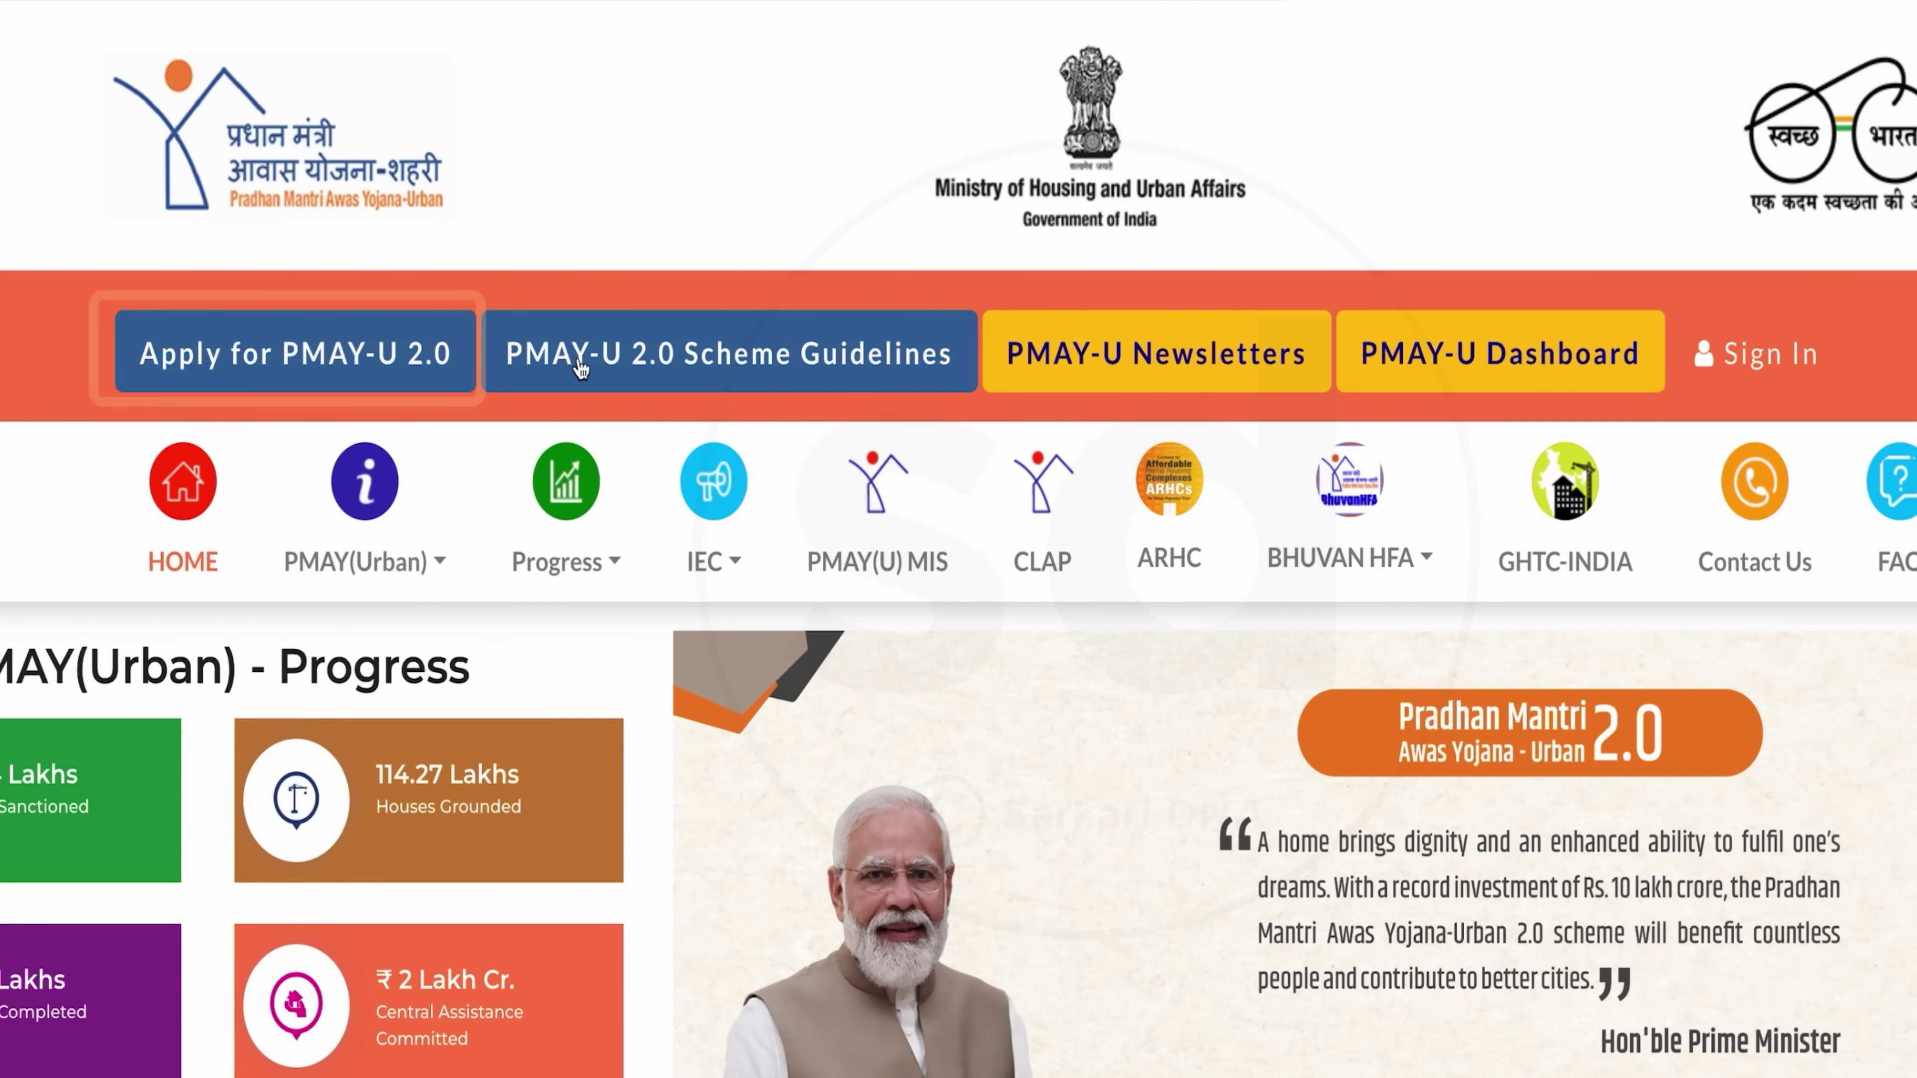
Go to the PMAY-U 2.0 application site from the Apply for PMAY-U 2.0 link
left_click(385, 354)
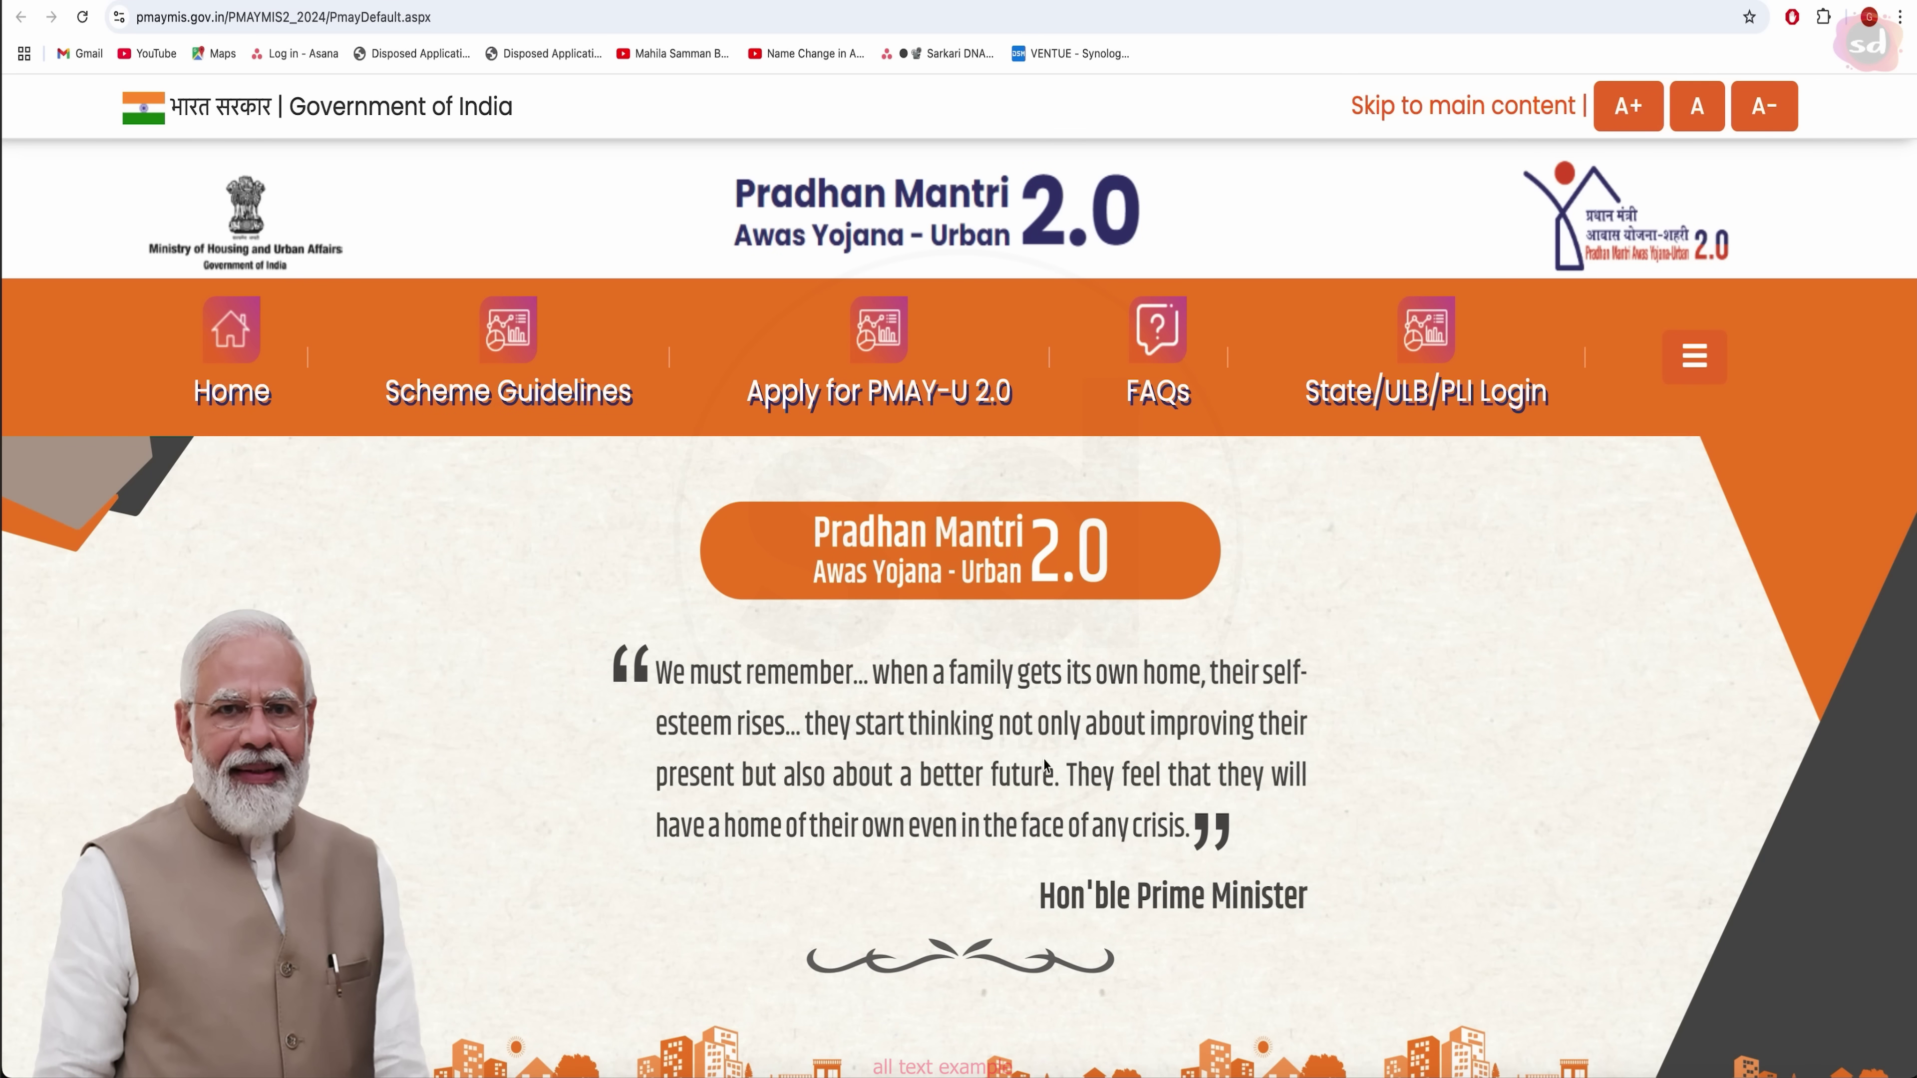
scroll(553, 764, "down", 10)
scroll(553, 764, "down", 5)
scroll(553, 765, "up", 15)
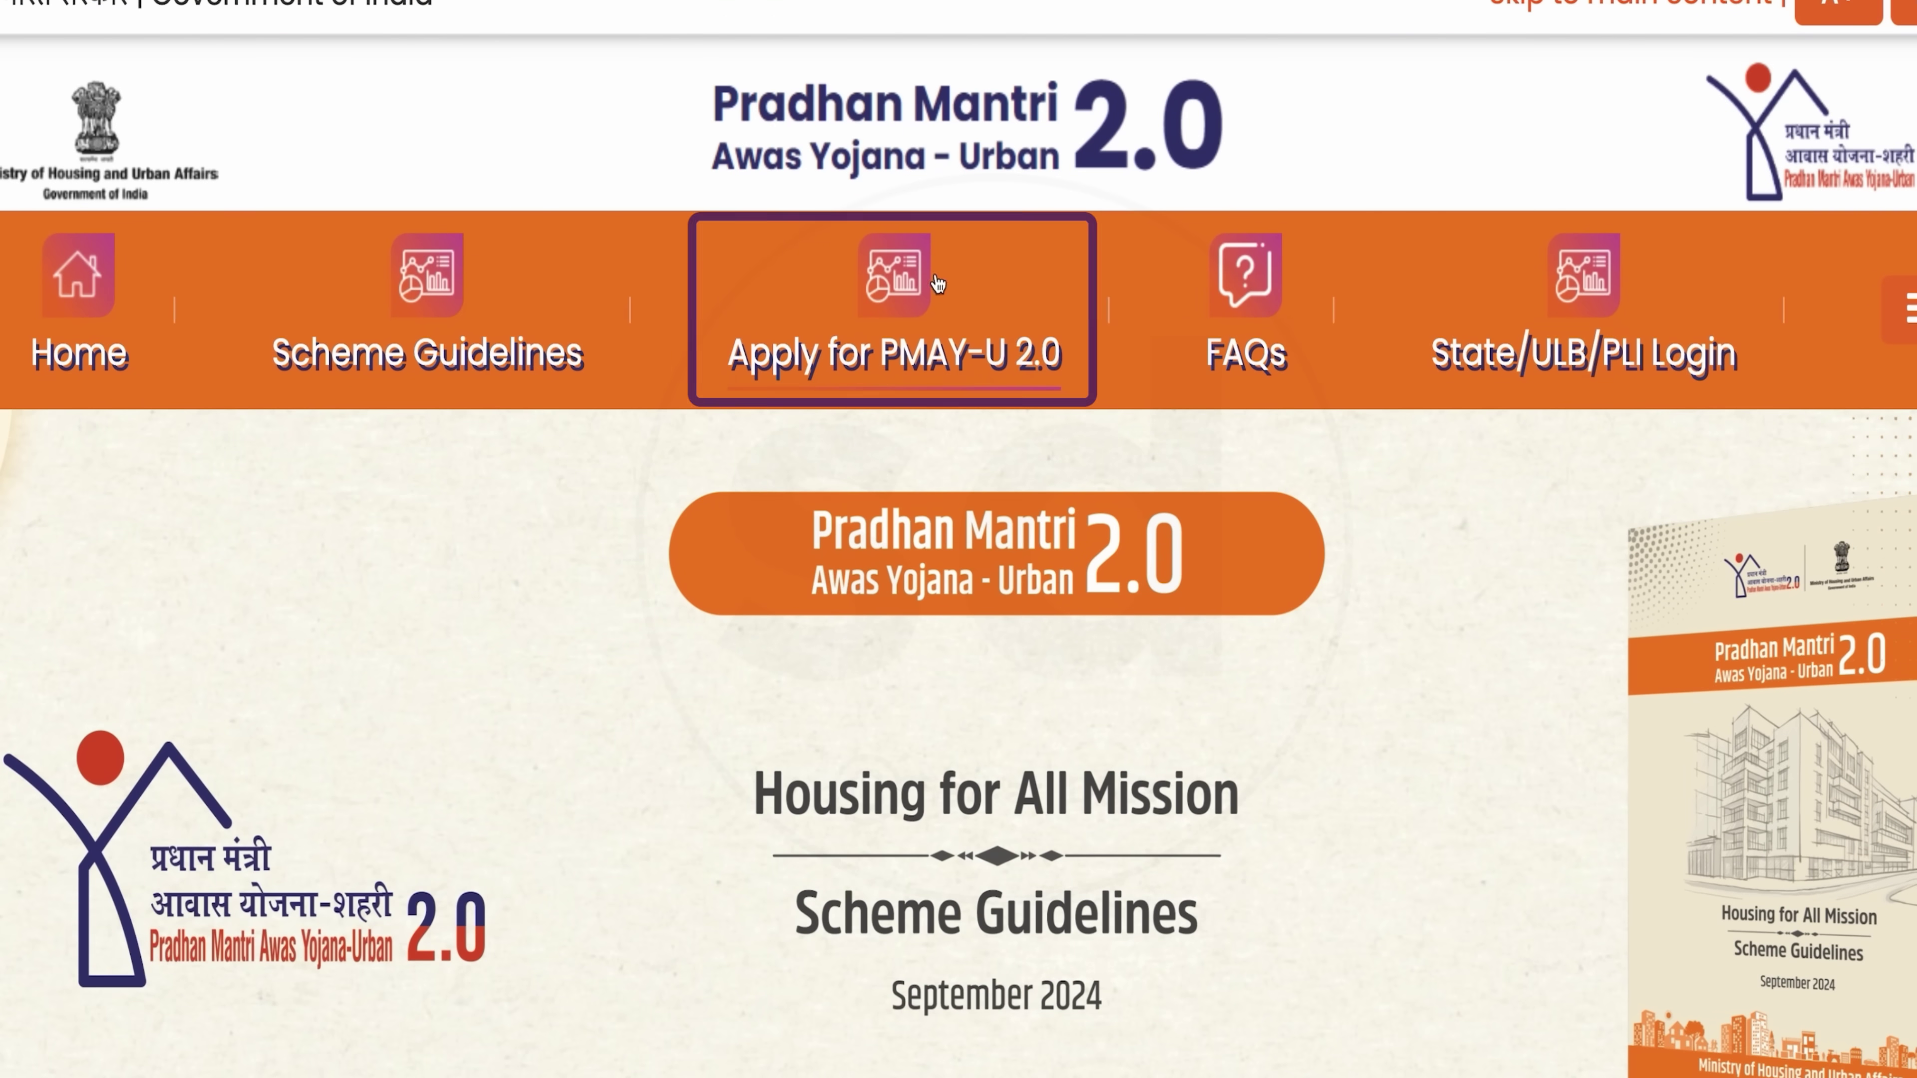
Open the PMAY-U 2.0 instructions and read the four scheme verticals
left_click(909, 290)
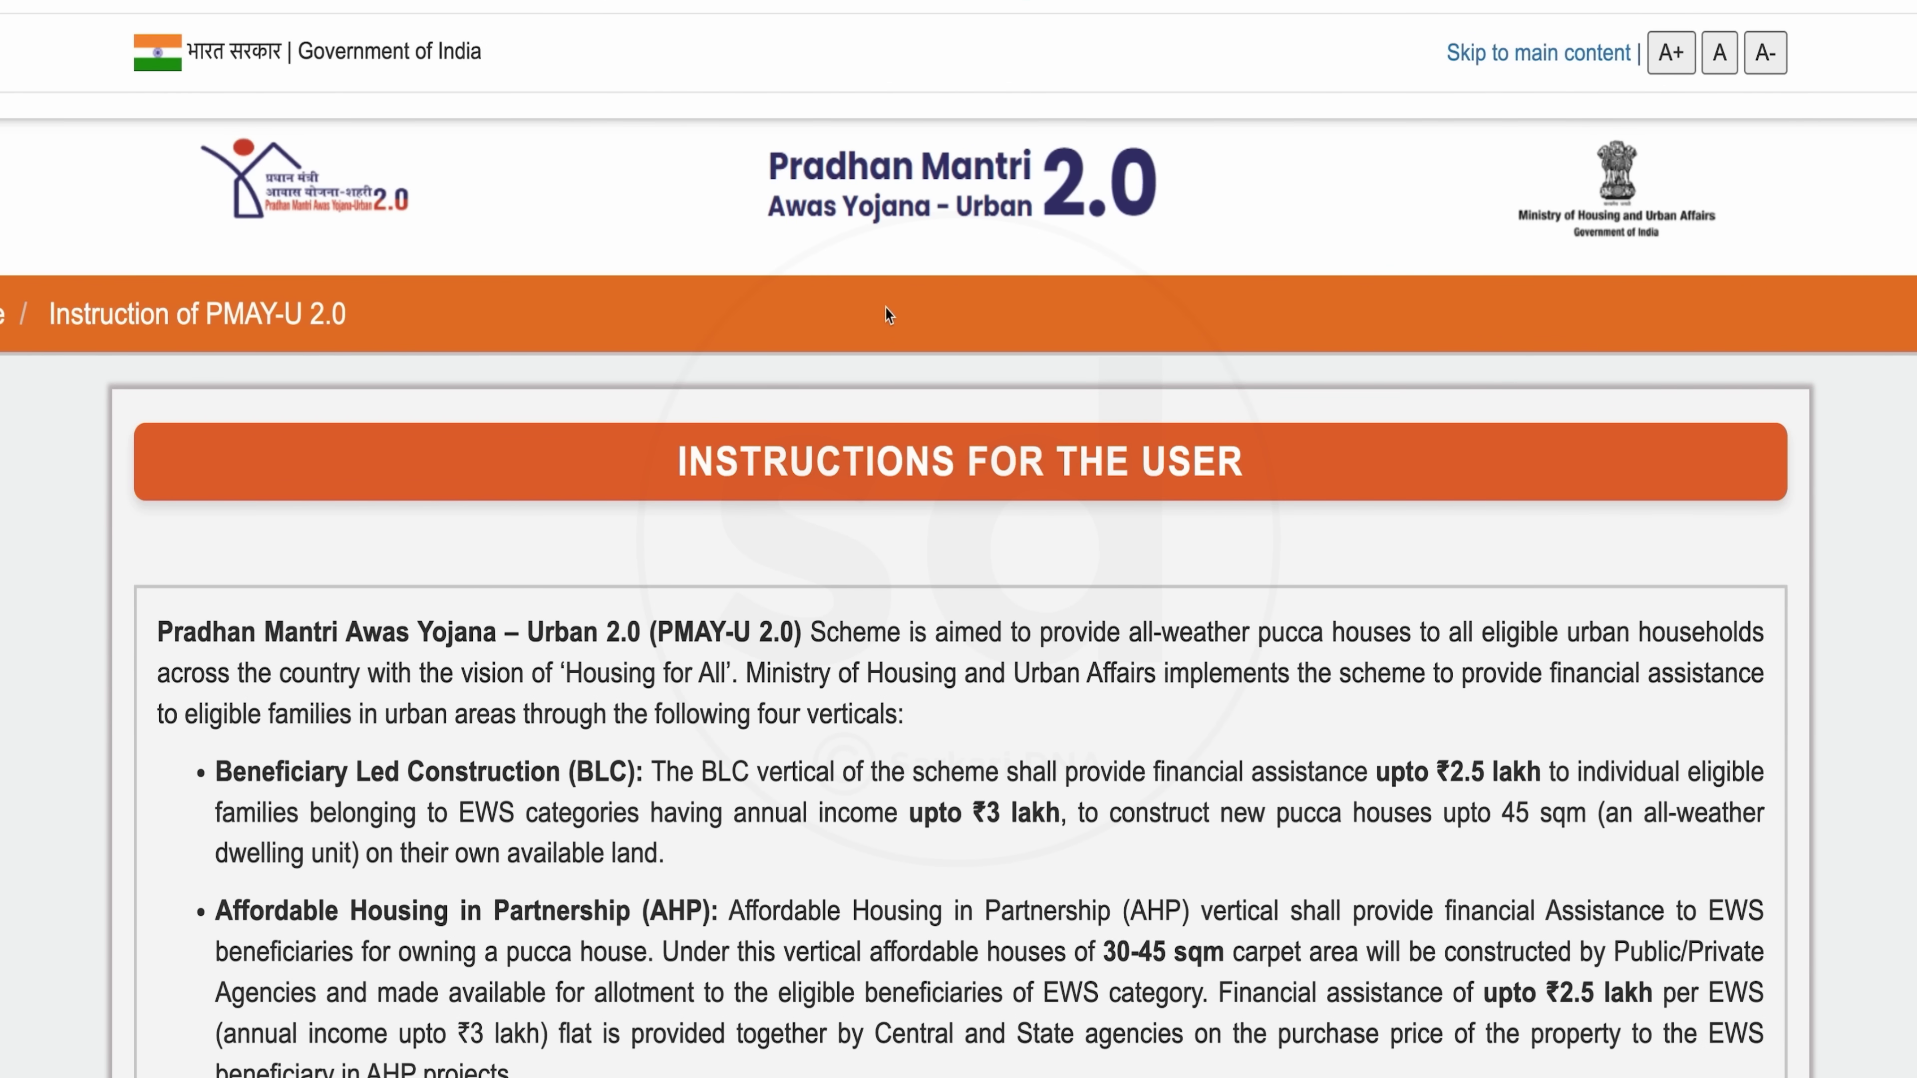
scroll(954, 547, "down", 3)
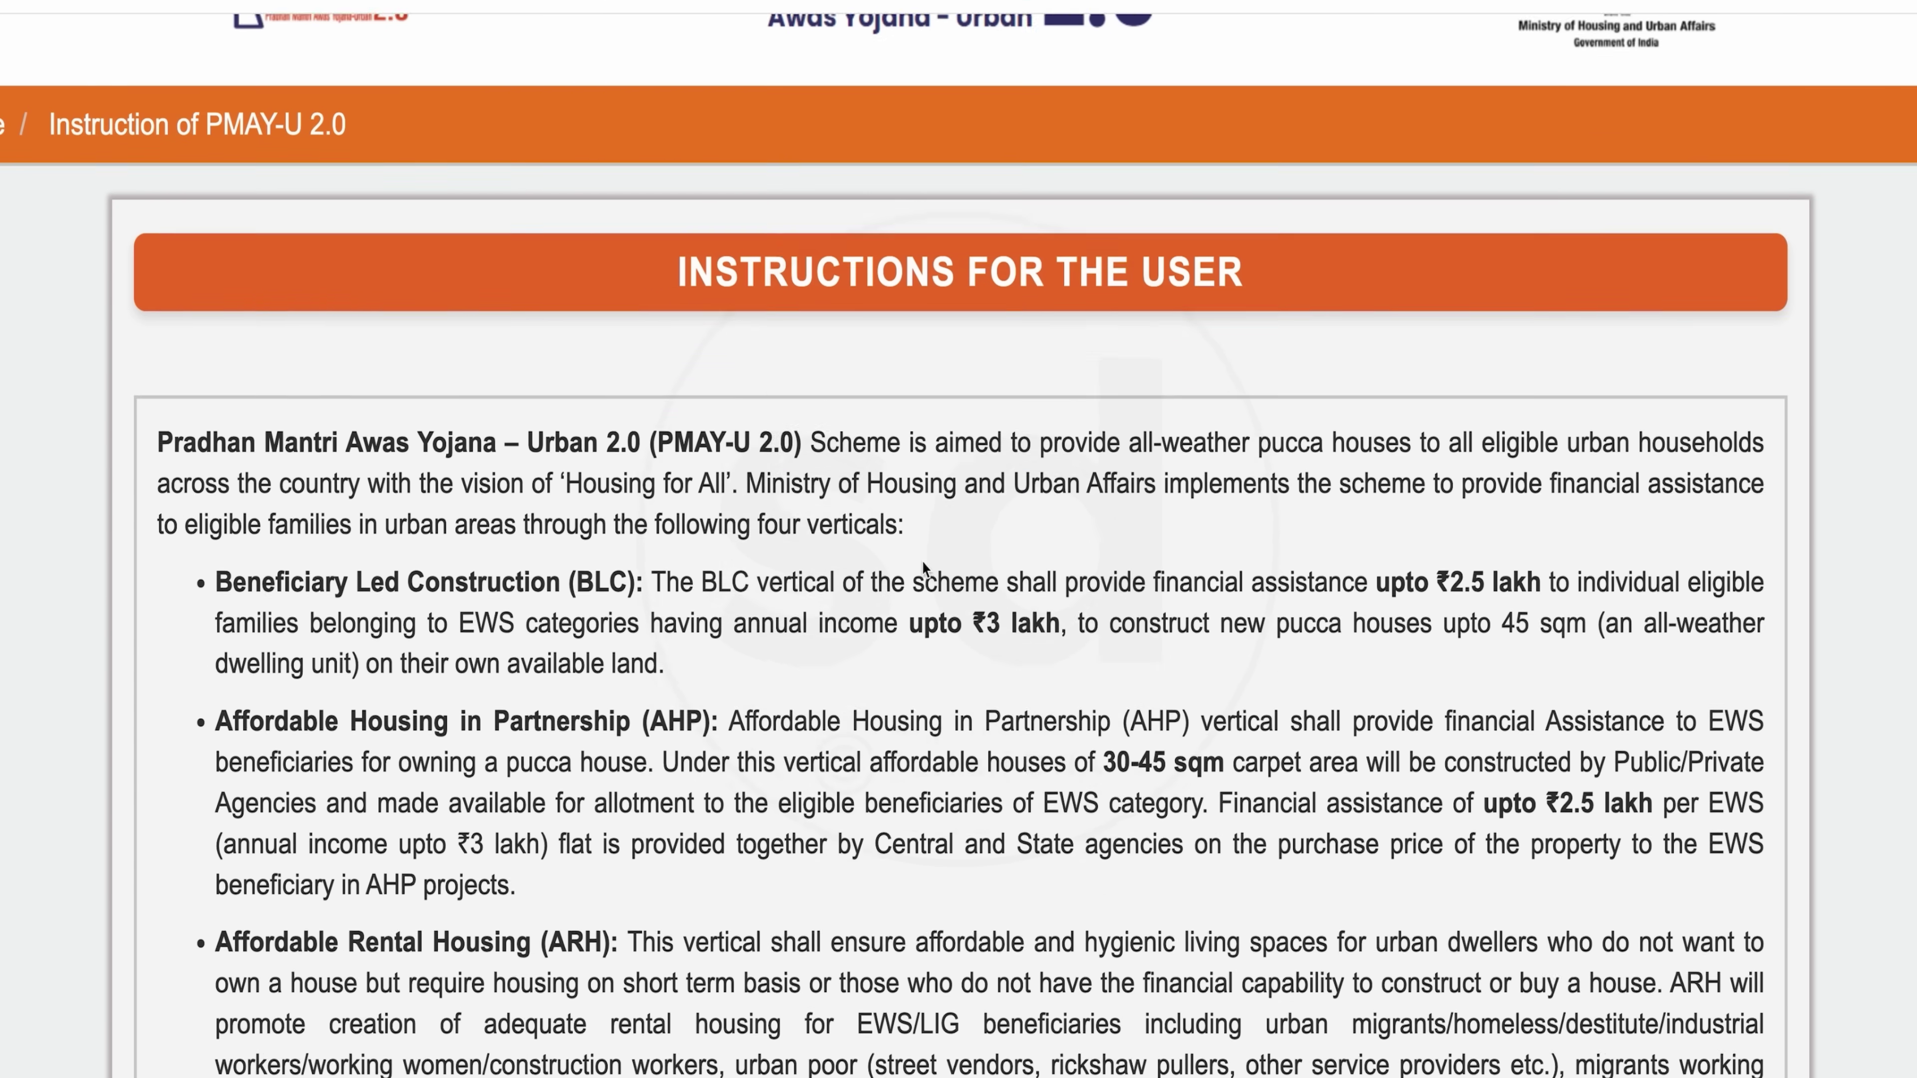
scroll(922, 565, "down", 2)
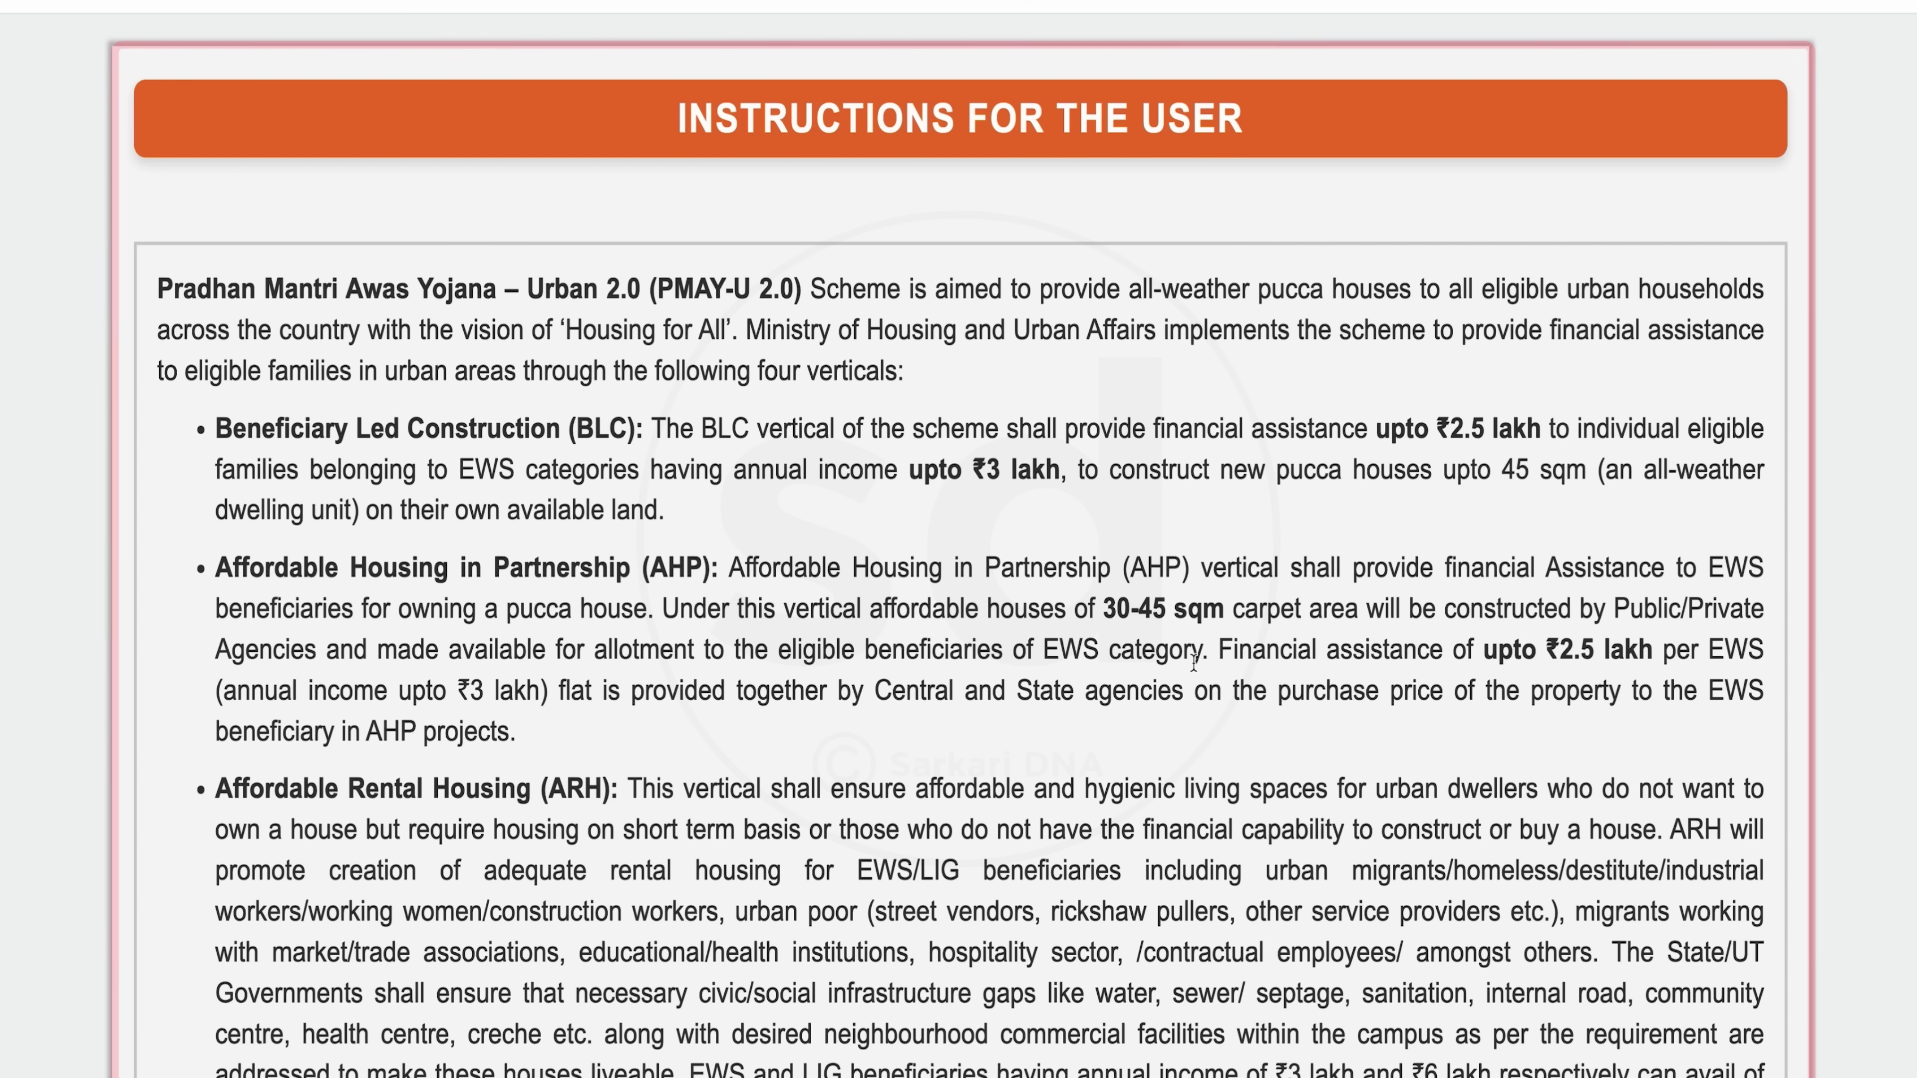
scroll(1193, 662, "down", 3)
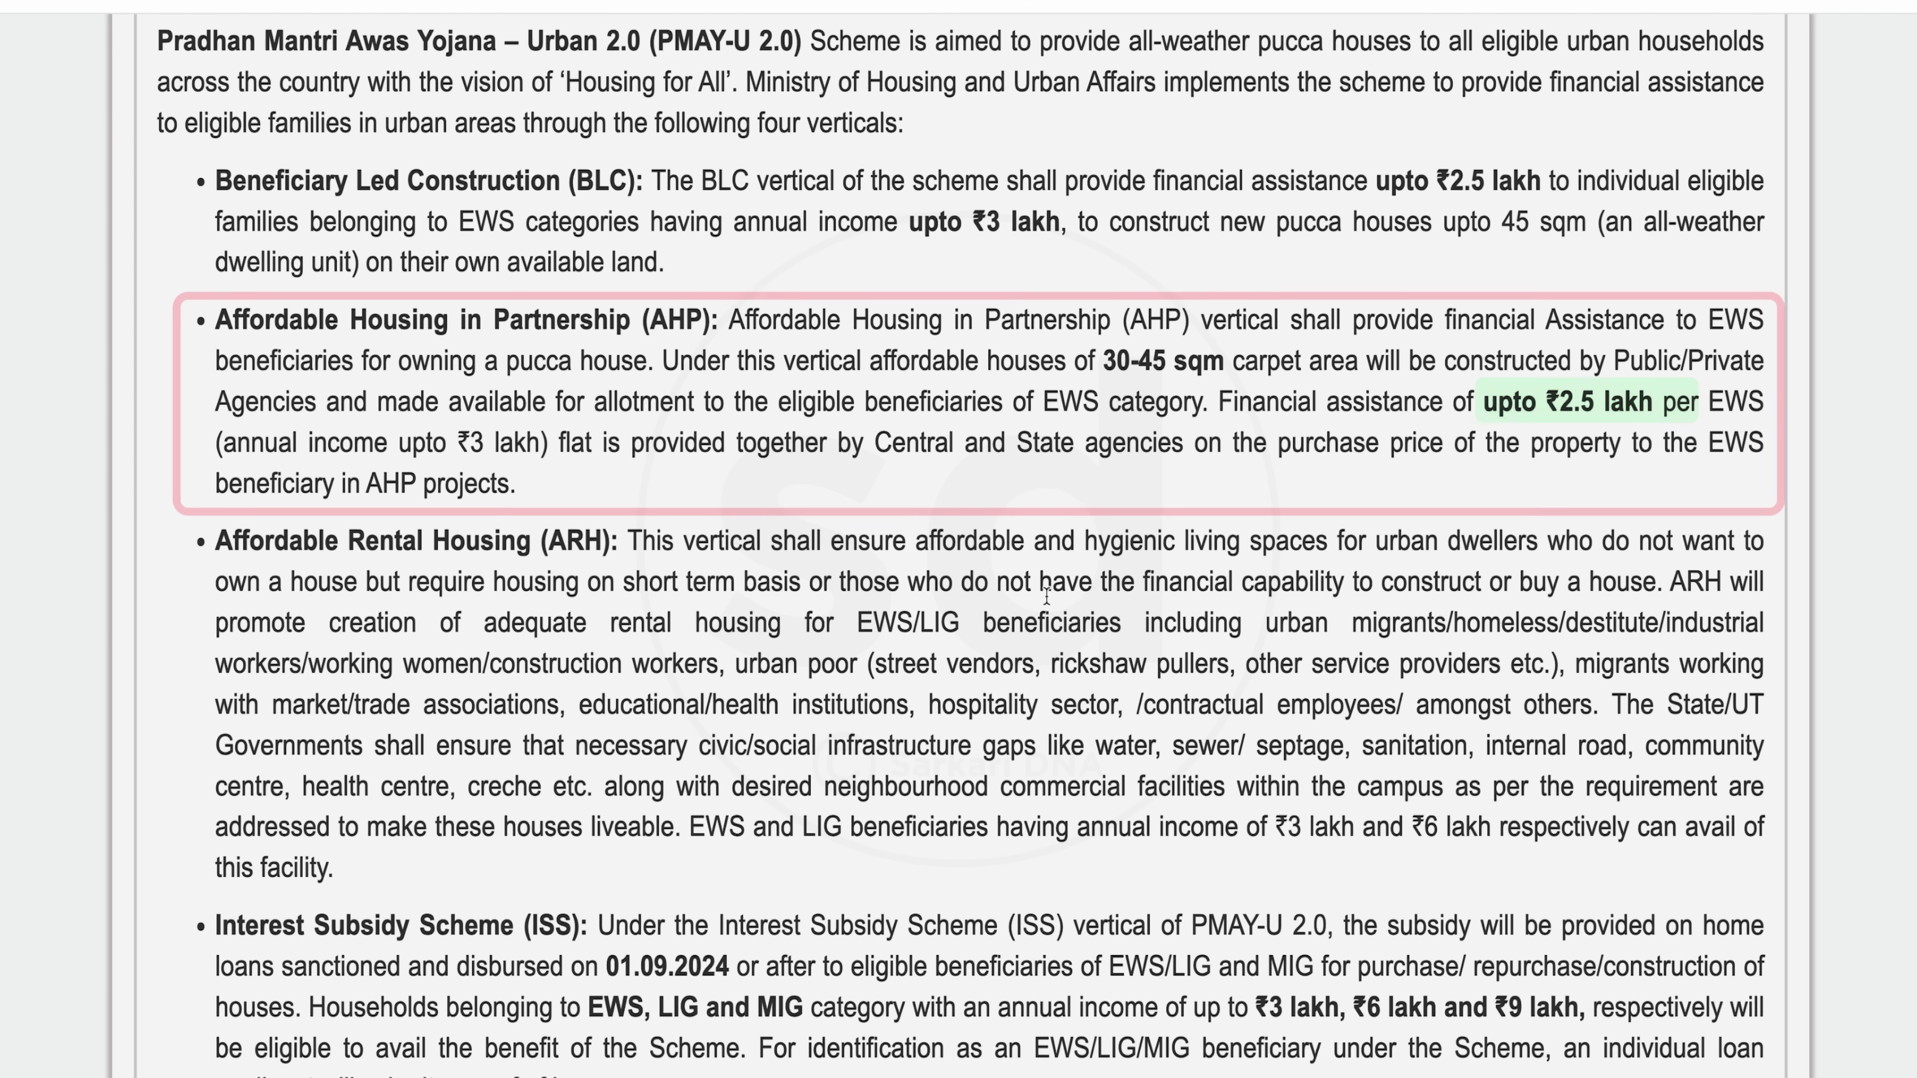
Scroll through the instructions, including ISS income limits of ₹3, ₹6 and ₹9 lakh
scroll(1045, 593, "down", 5)
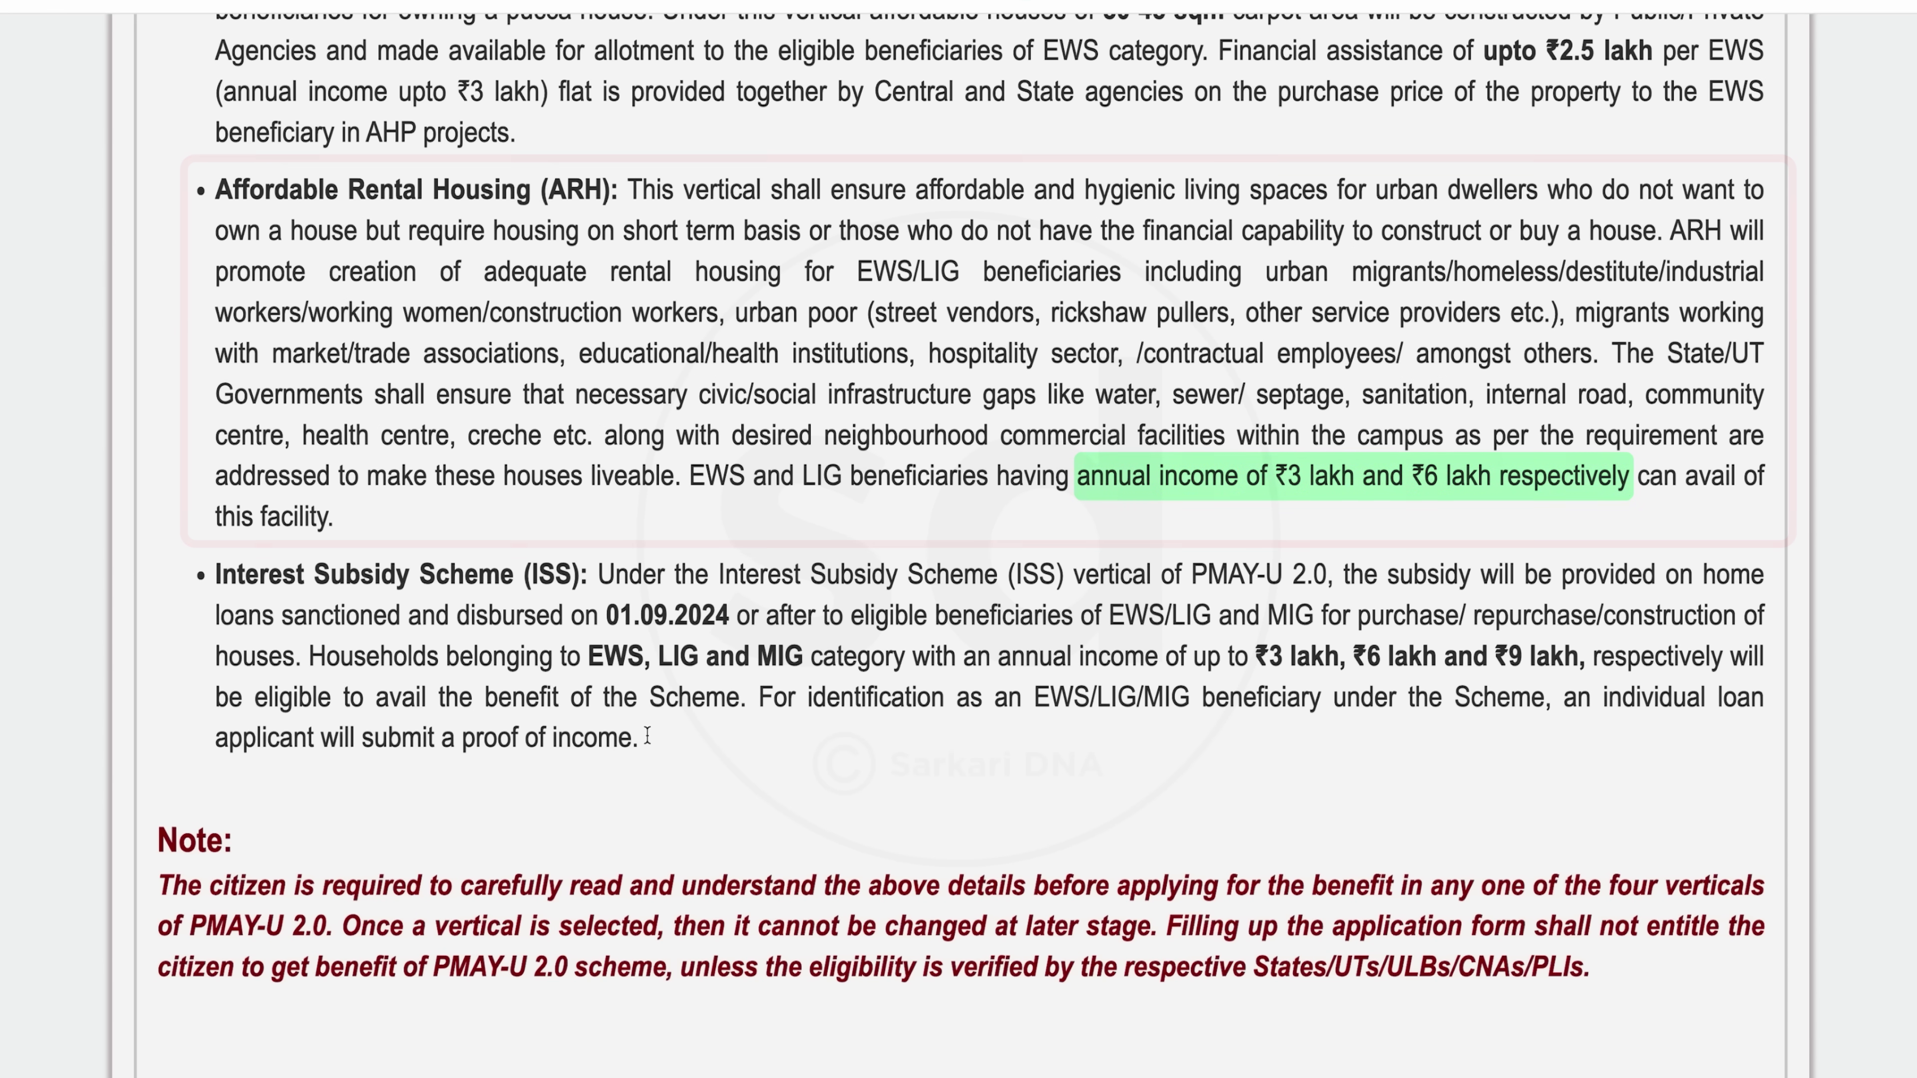
scroll(646, 725, "down", 1)
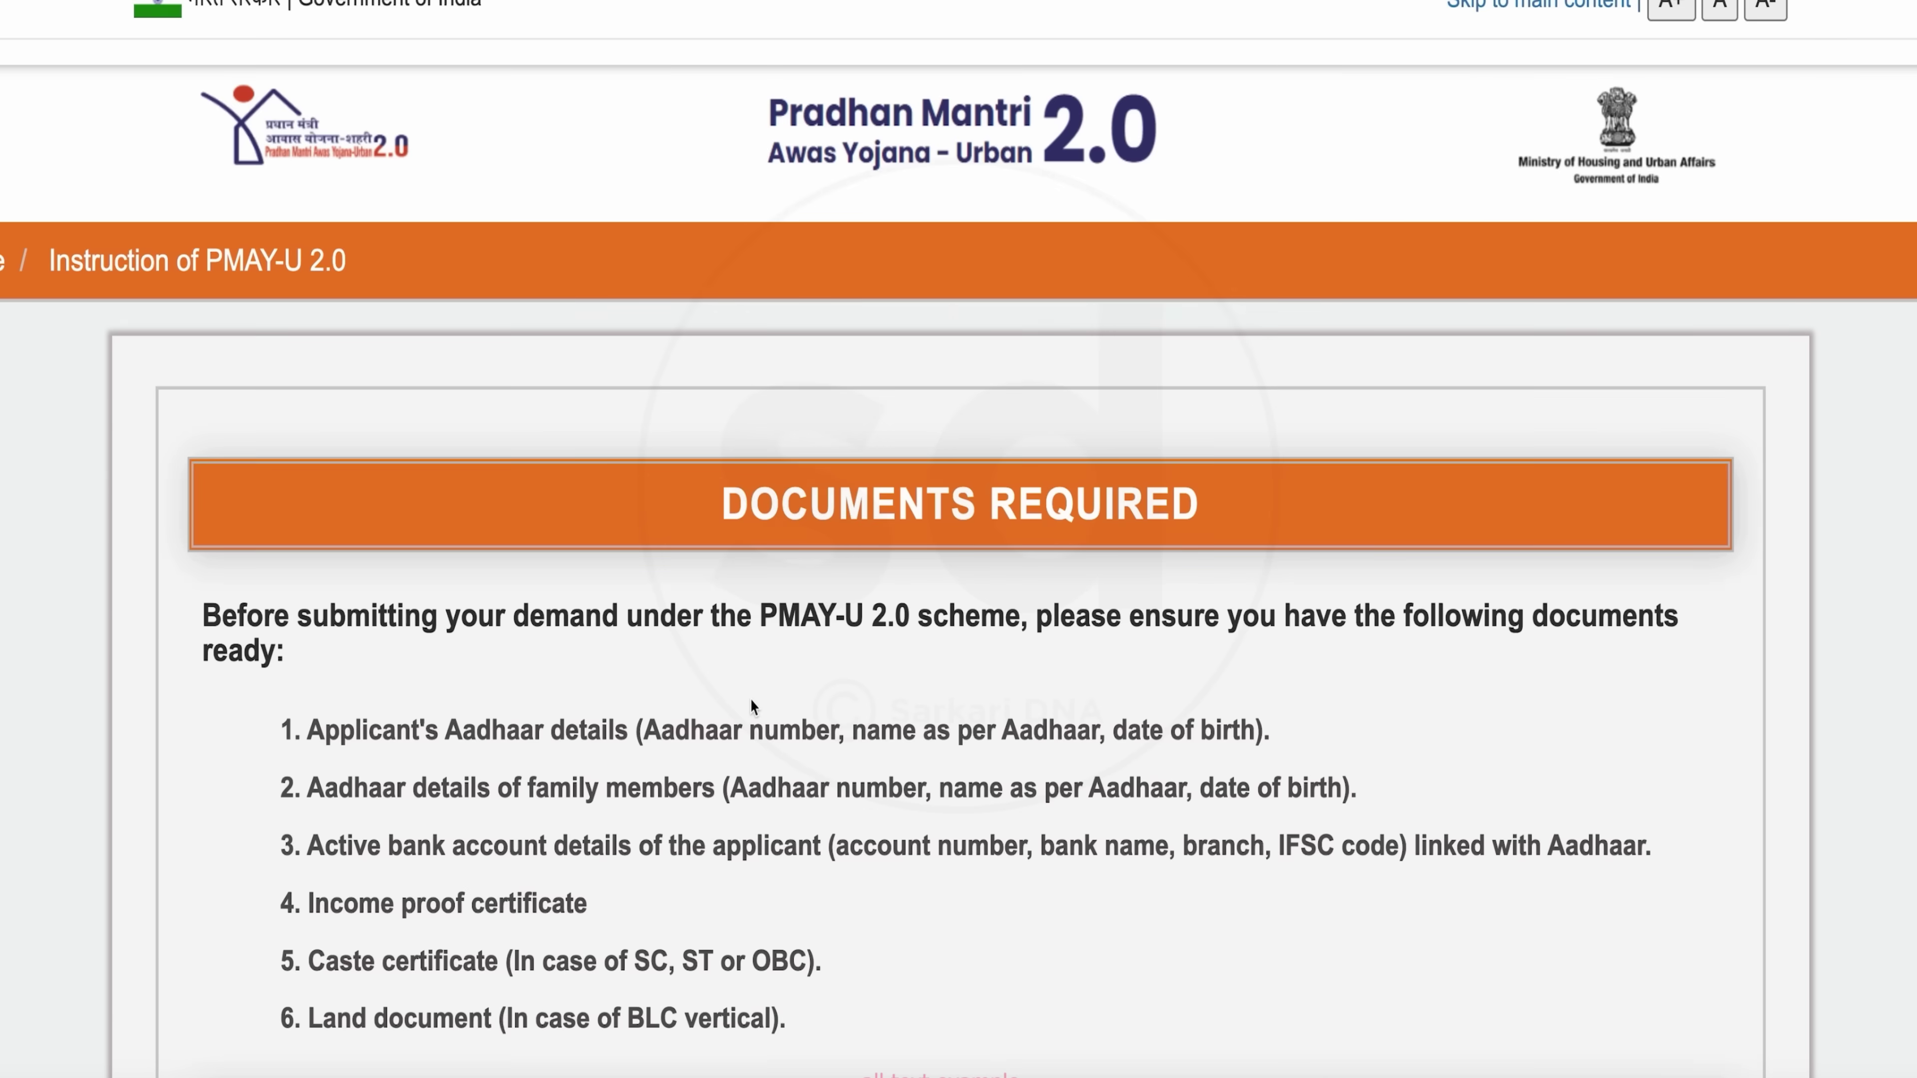
Review the required Aadhaar, bank, income, caste and land documents, then proceed to eligibility
scroll(750, 698, "down", 6)
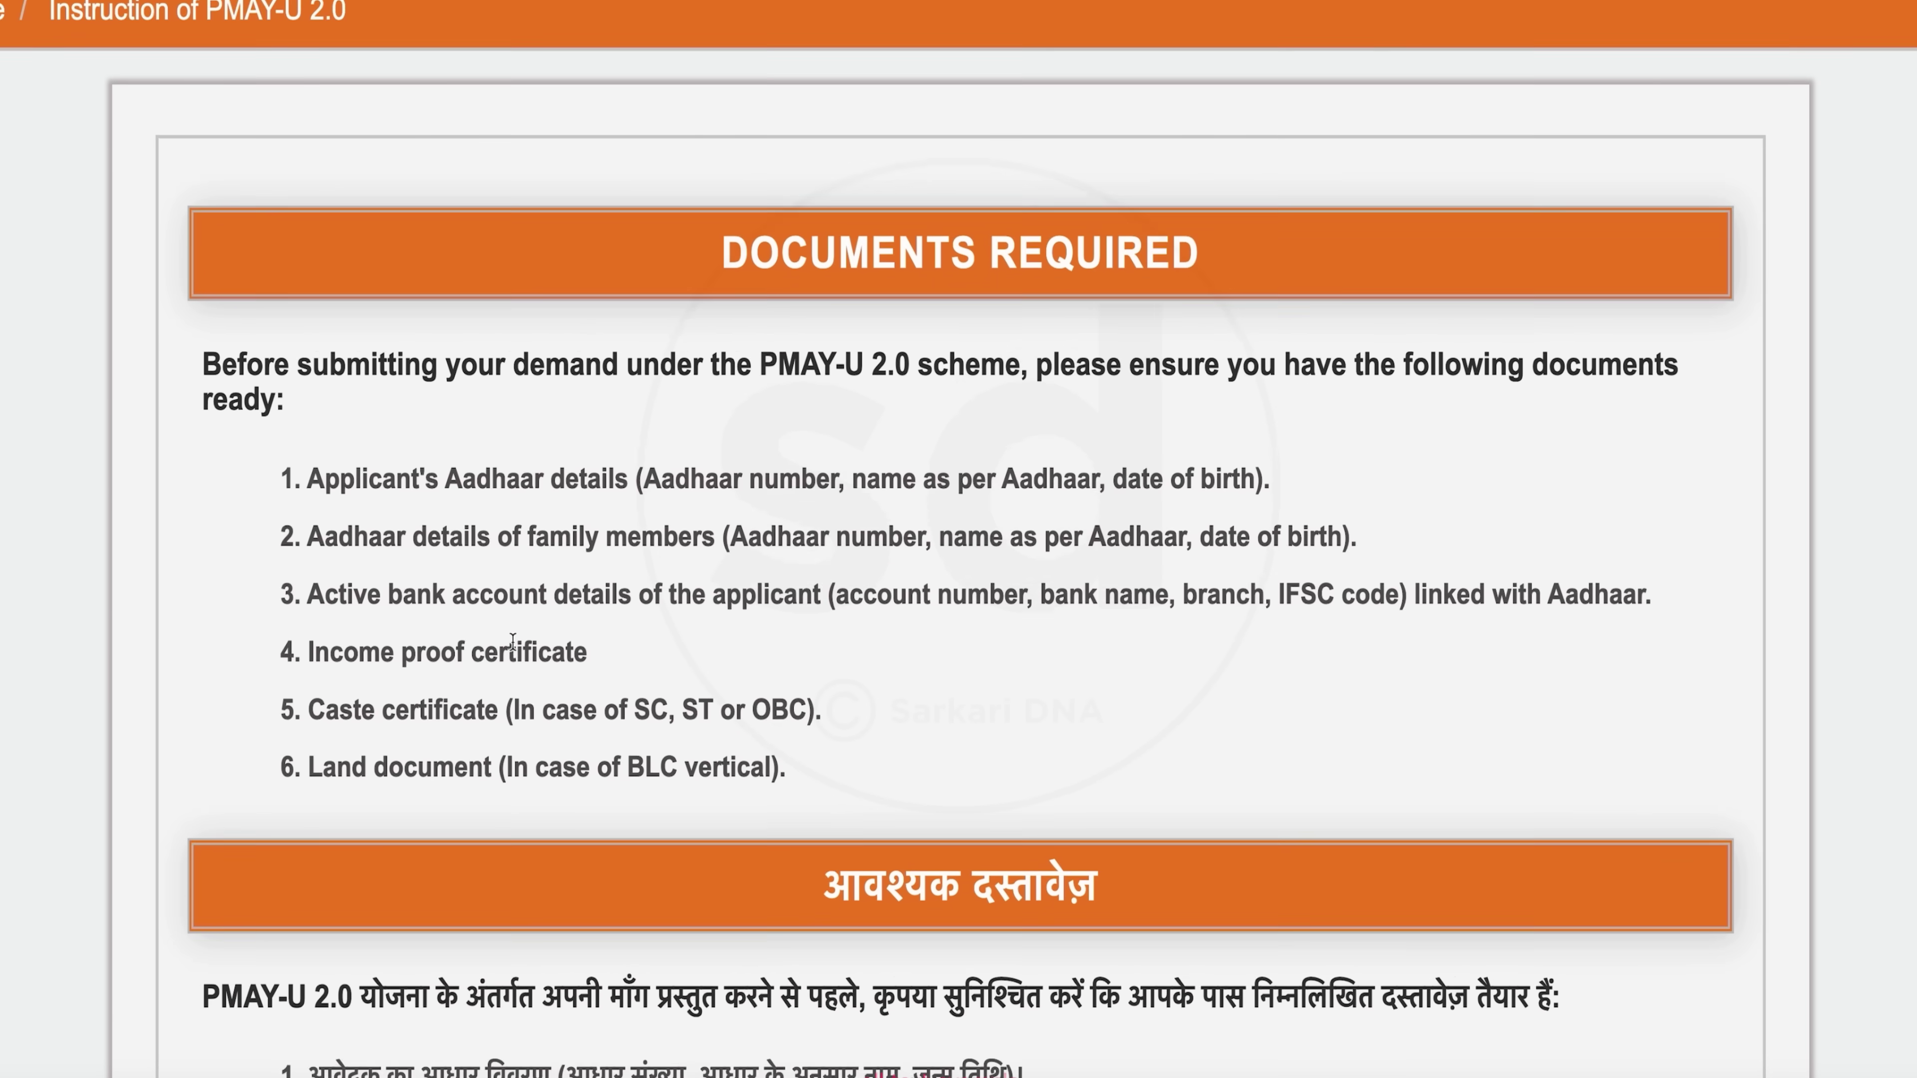
scroll(803, 798, "down", 4)
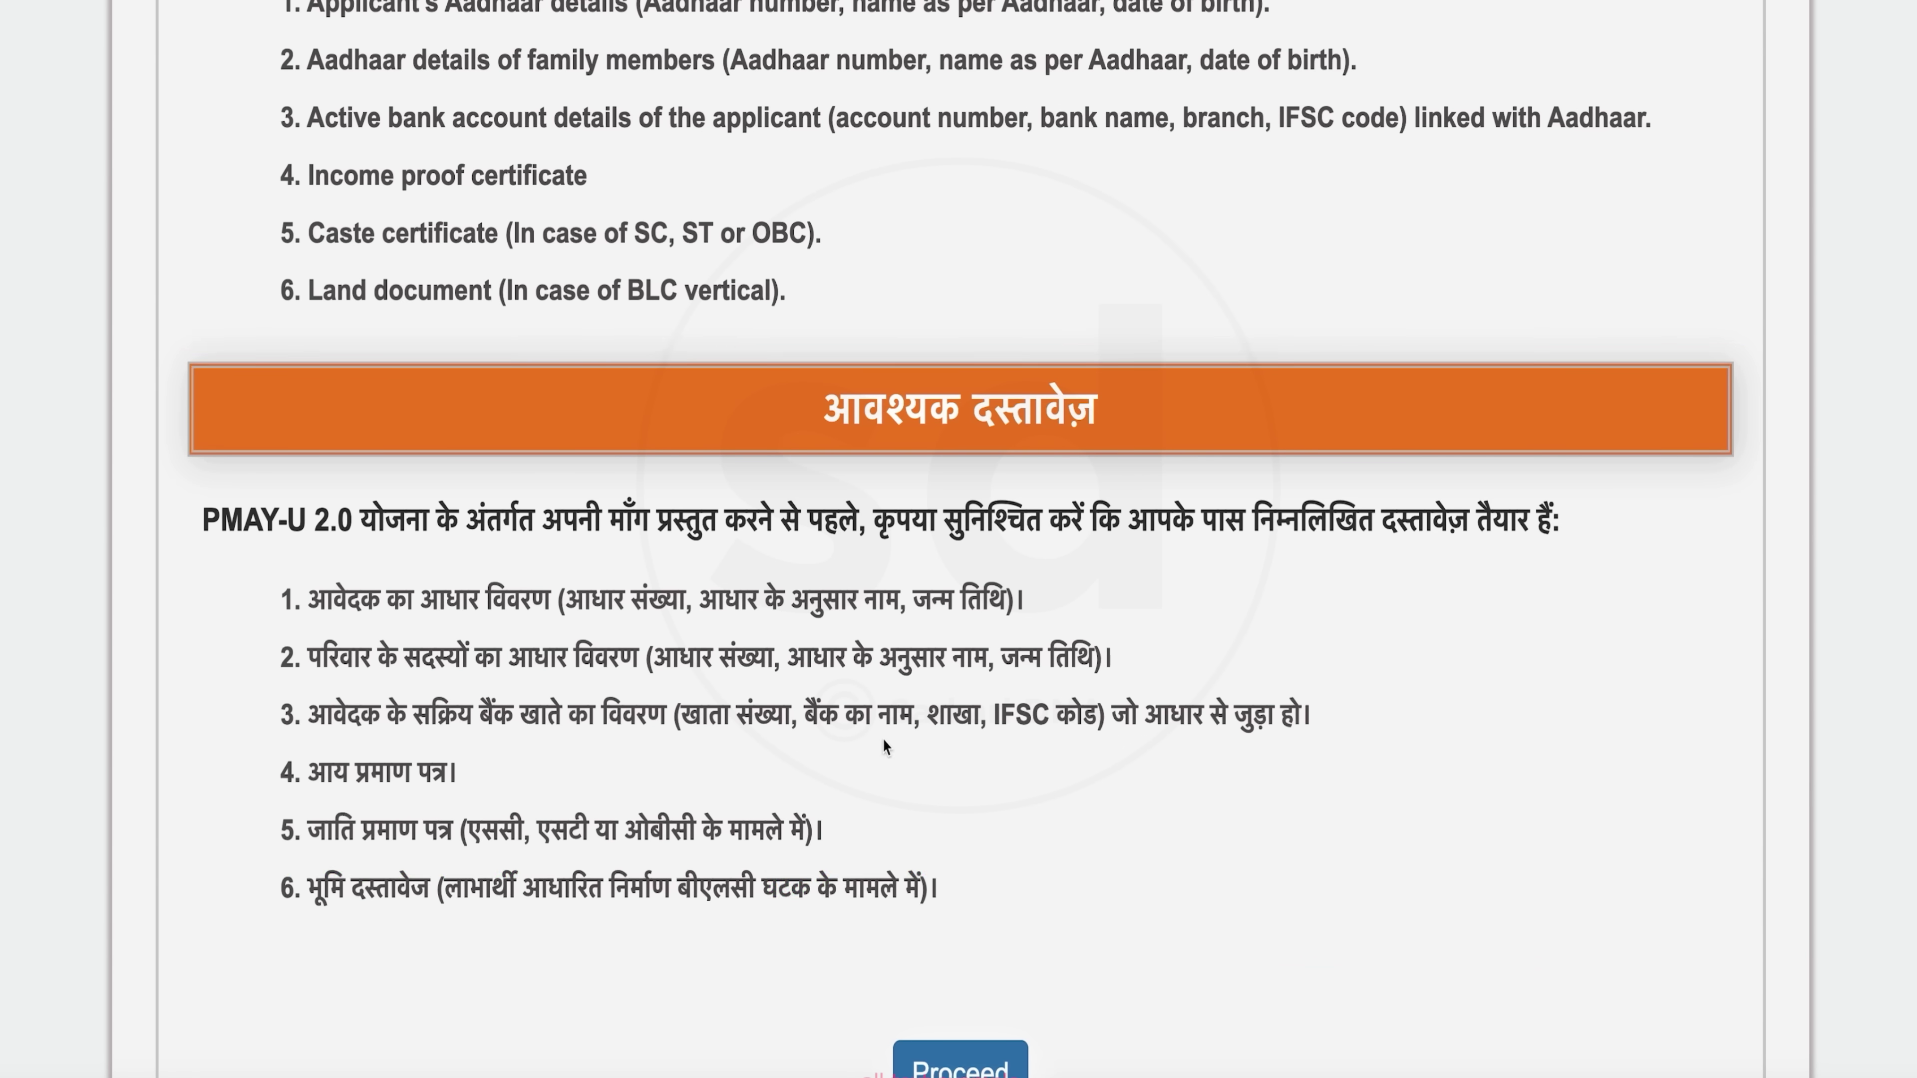
scroll(347, 683, "down", 2)
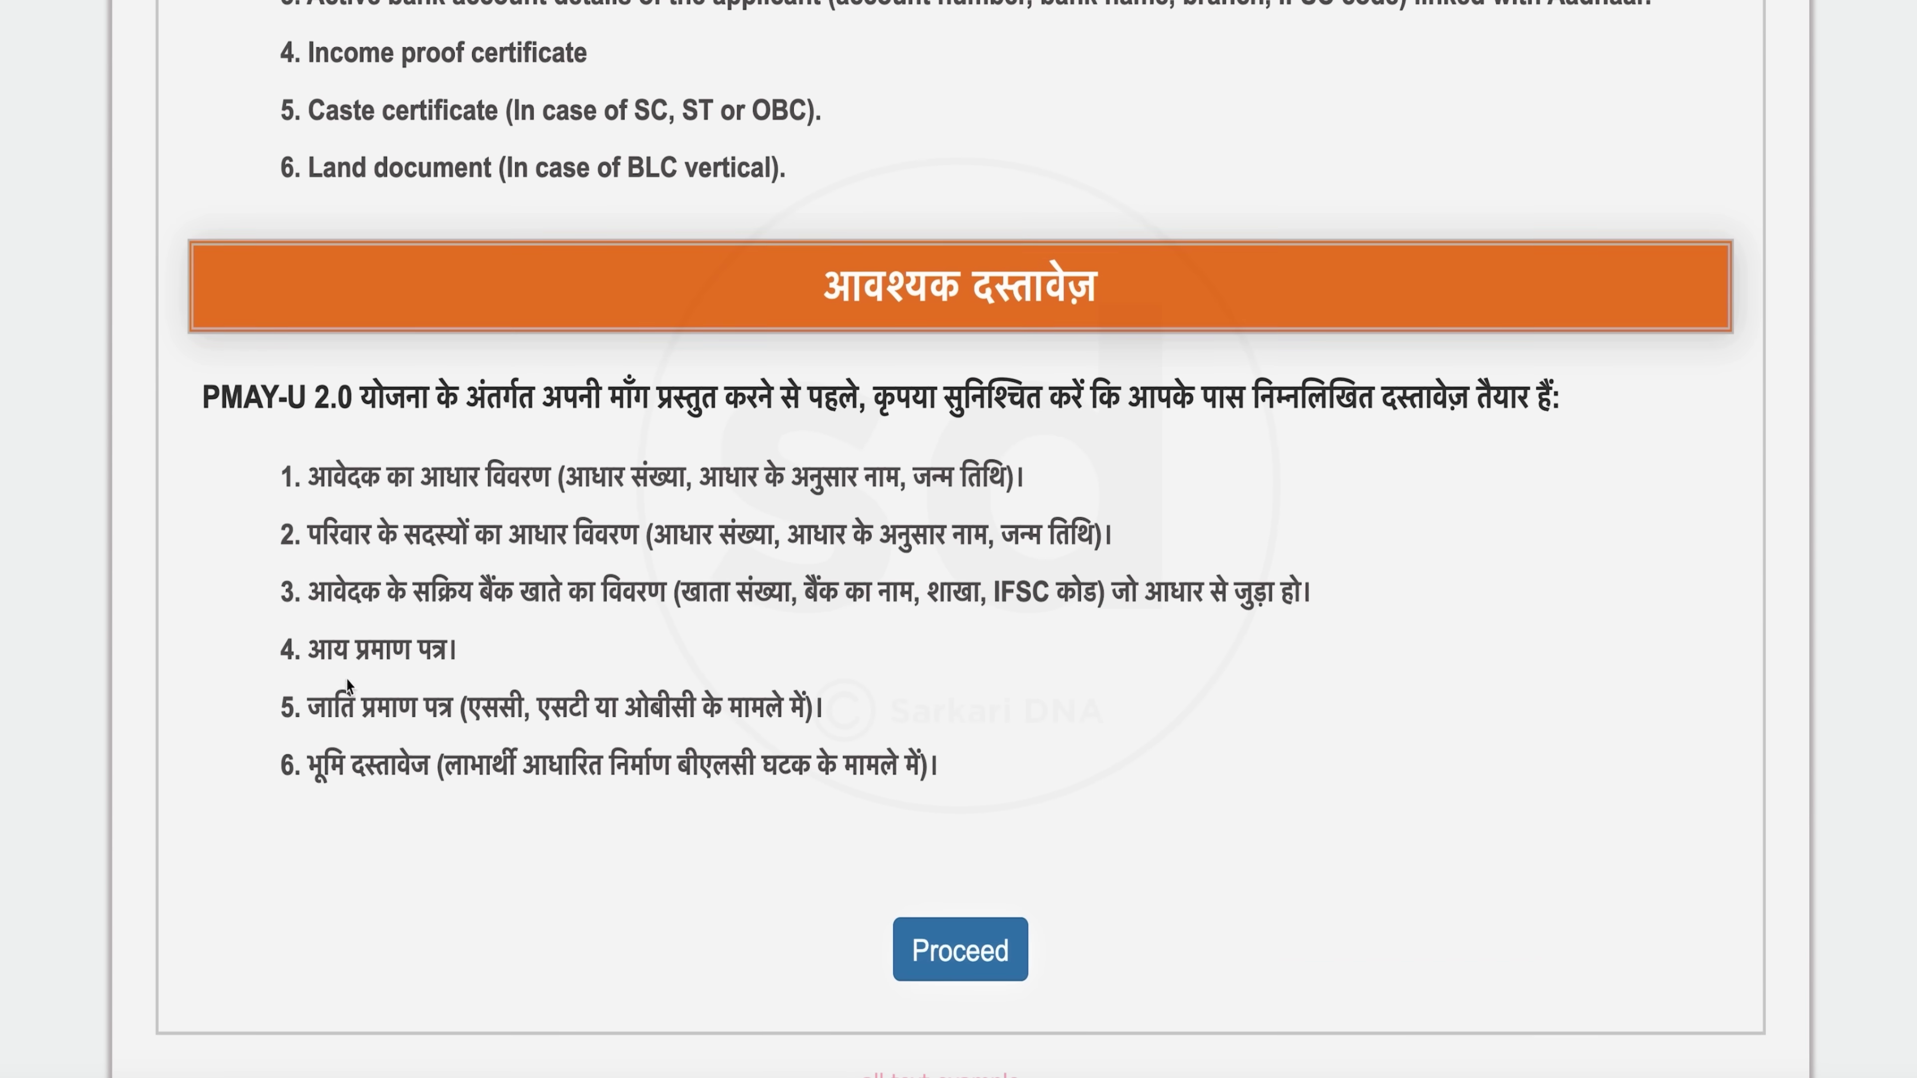
left_click(989, 963)
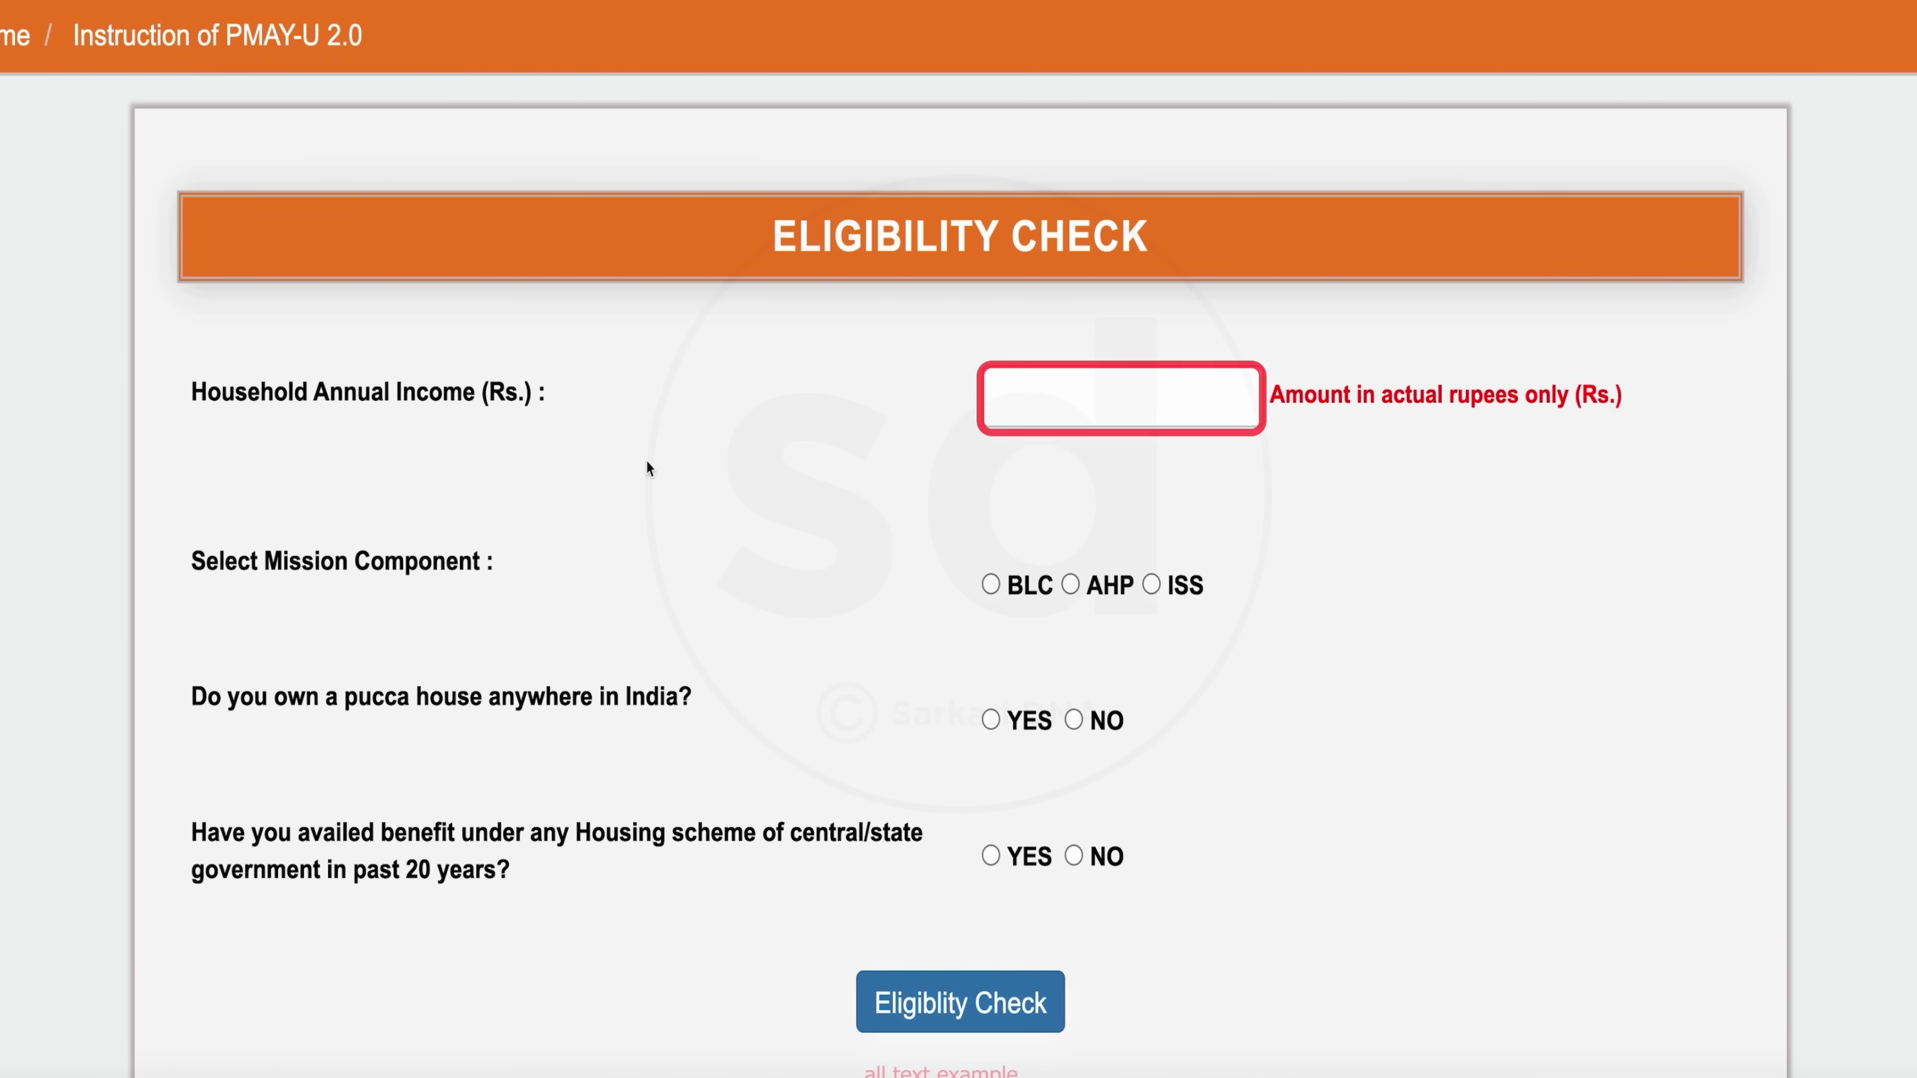
Check eligibility with ₹40000 income, BLC component, and No for pucca house and past benefit
left_click(1037, 423)
type("40000")
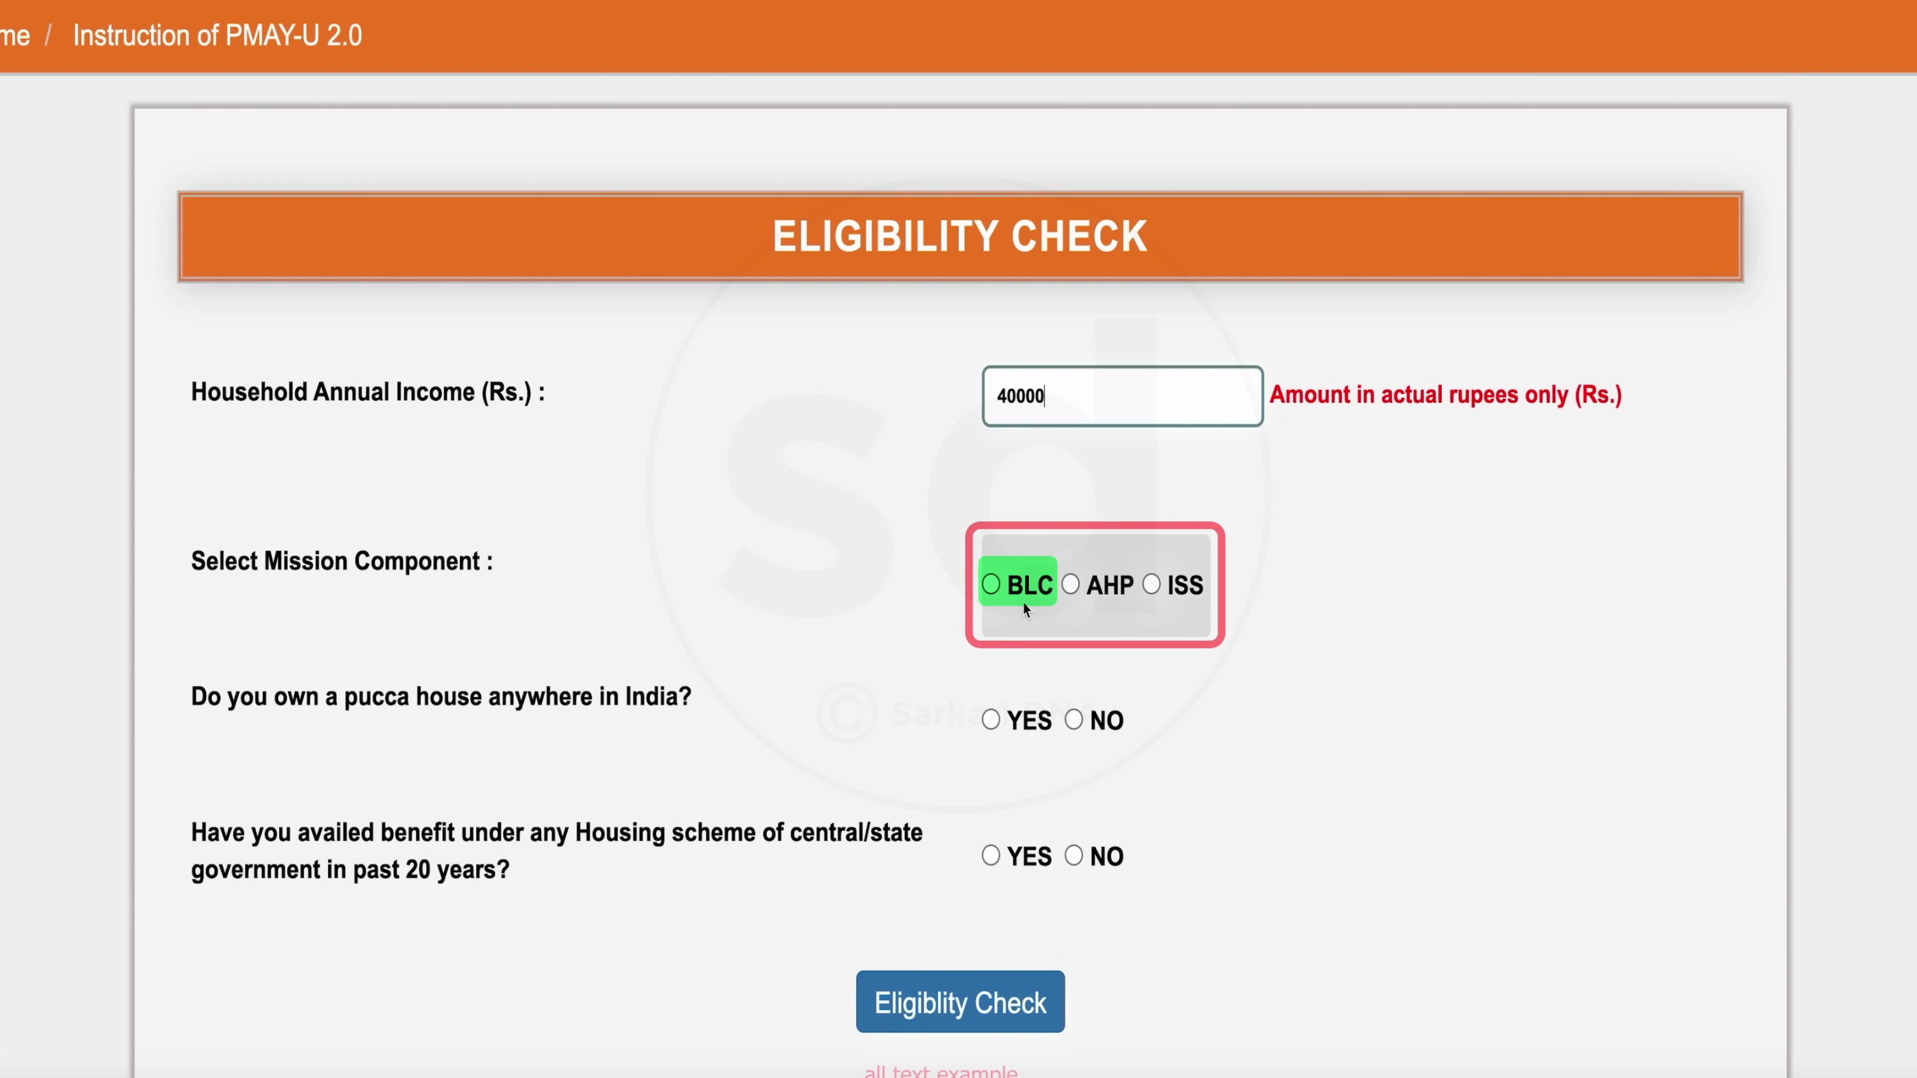
left_click(992, 586)
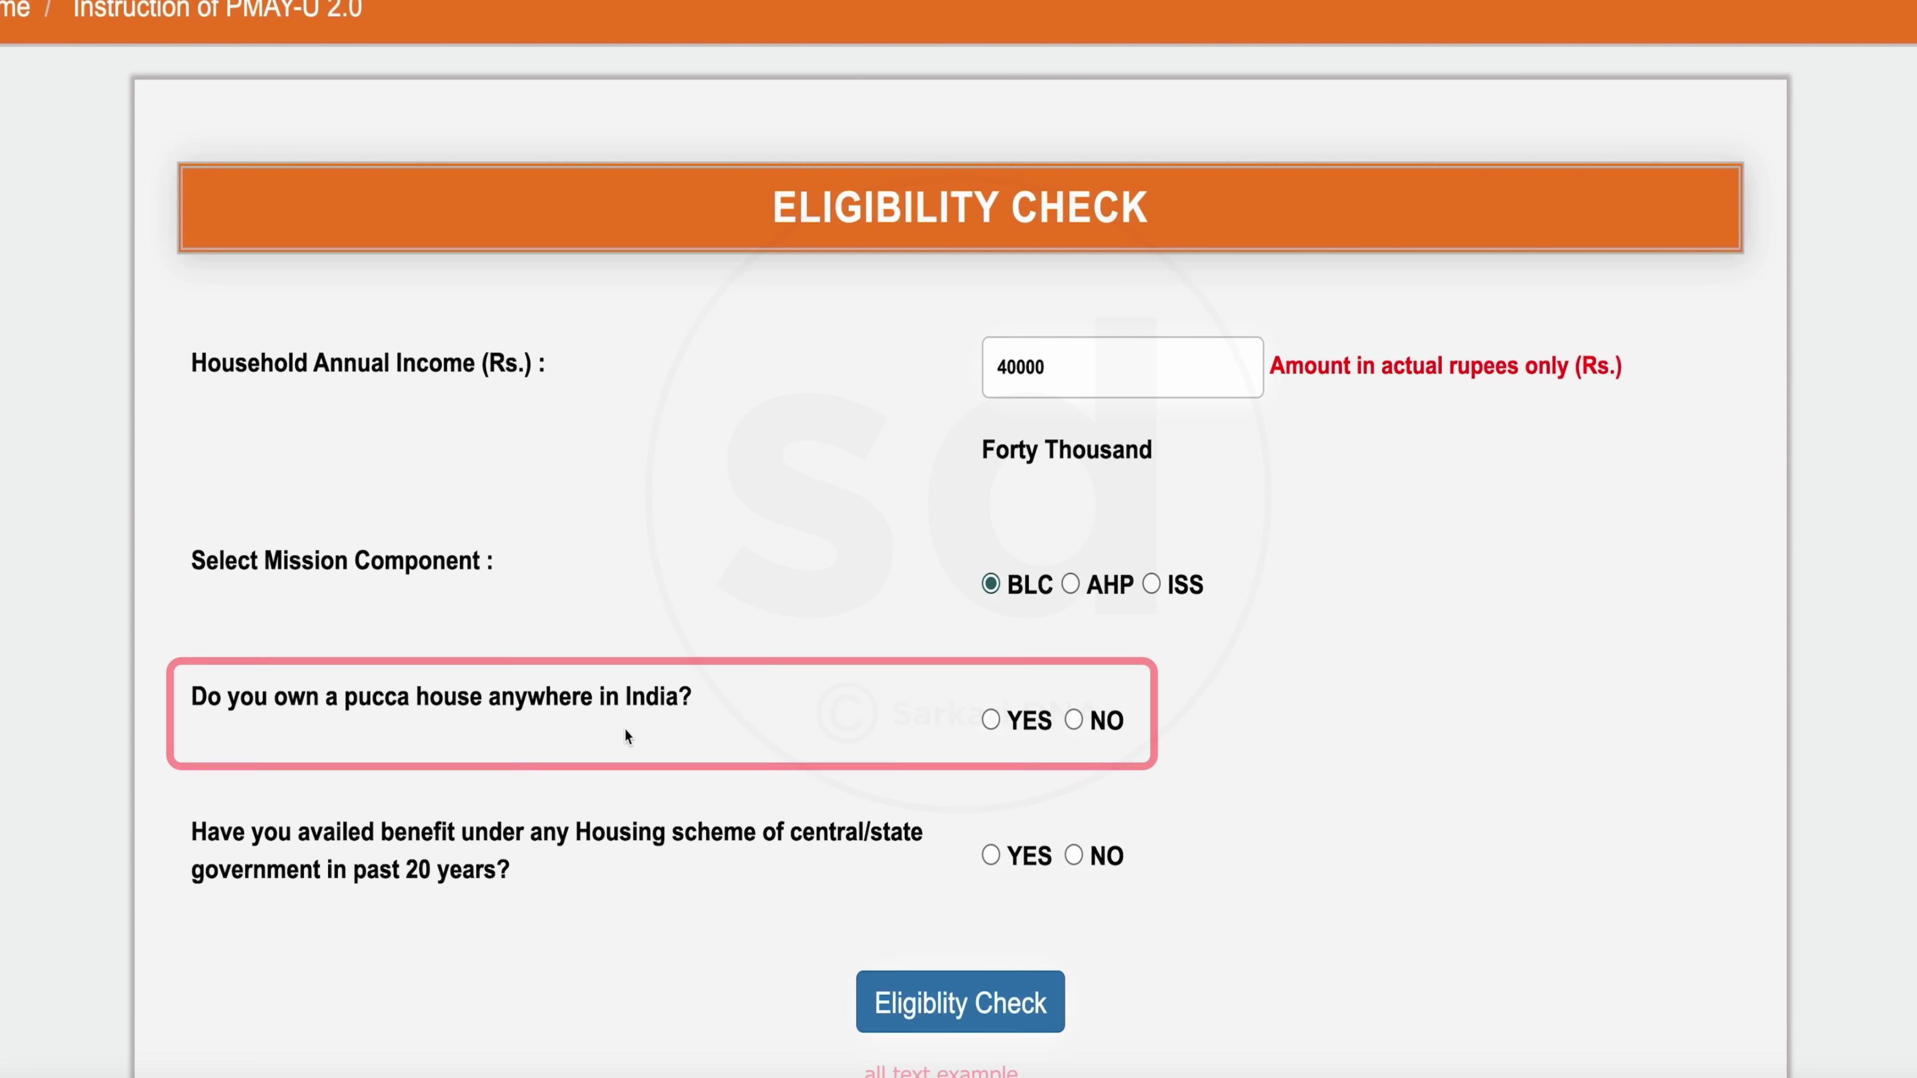
left_click(989, 722)
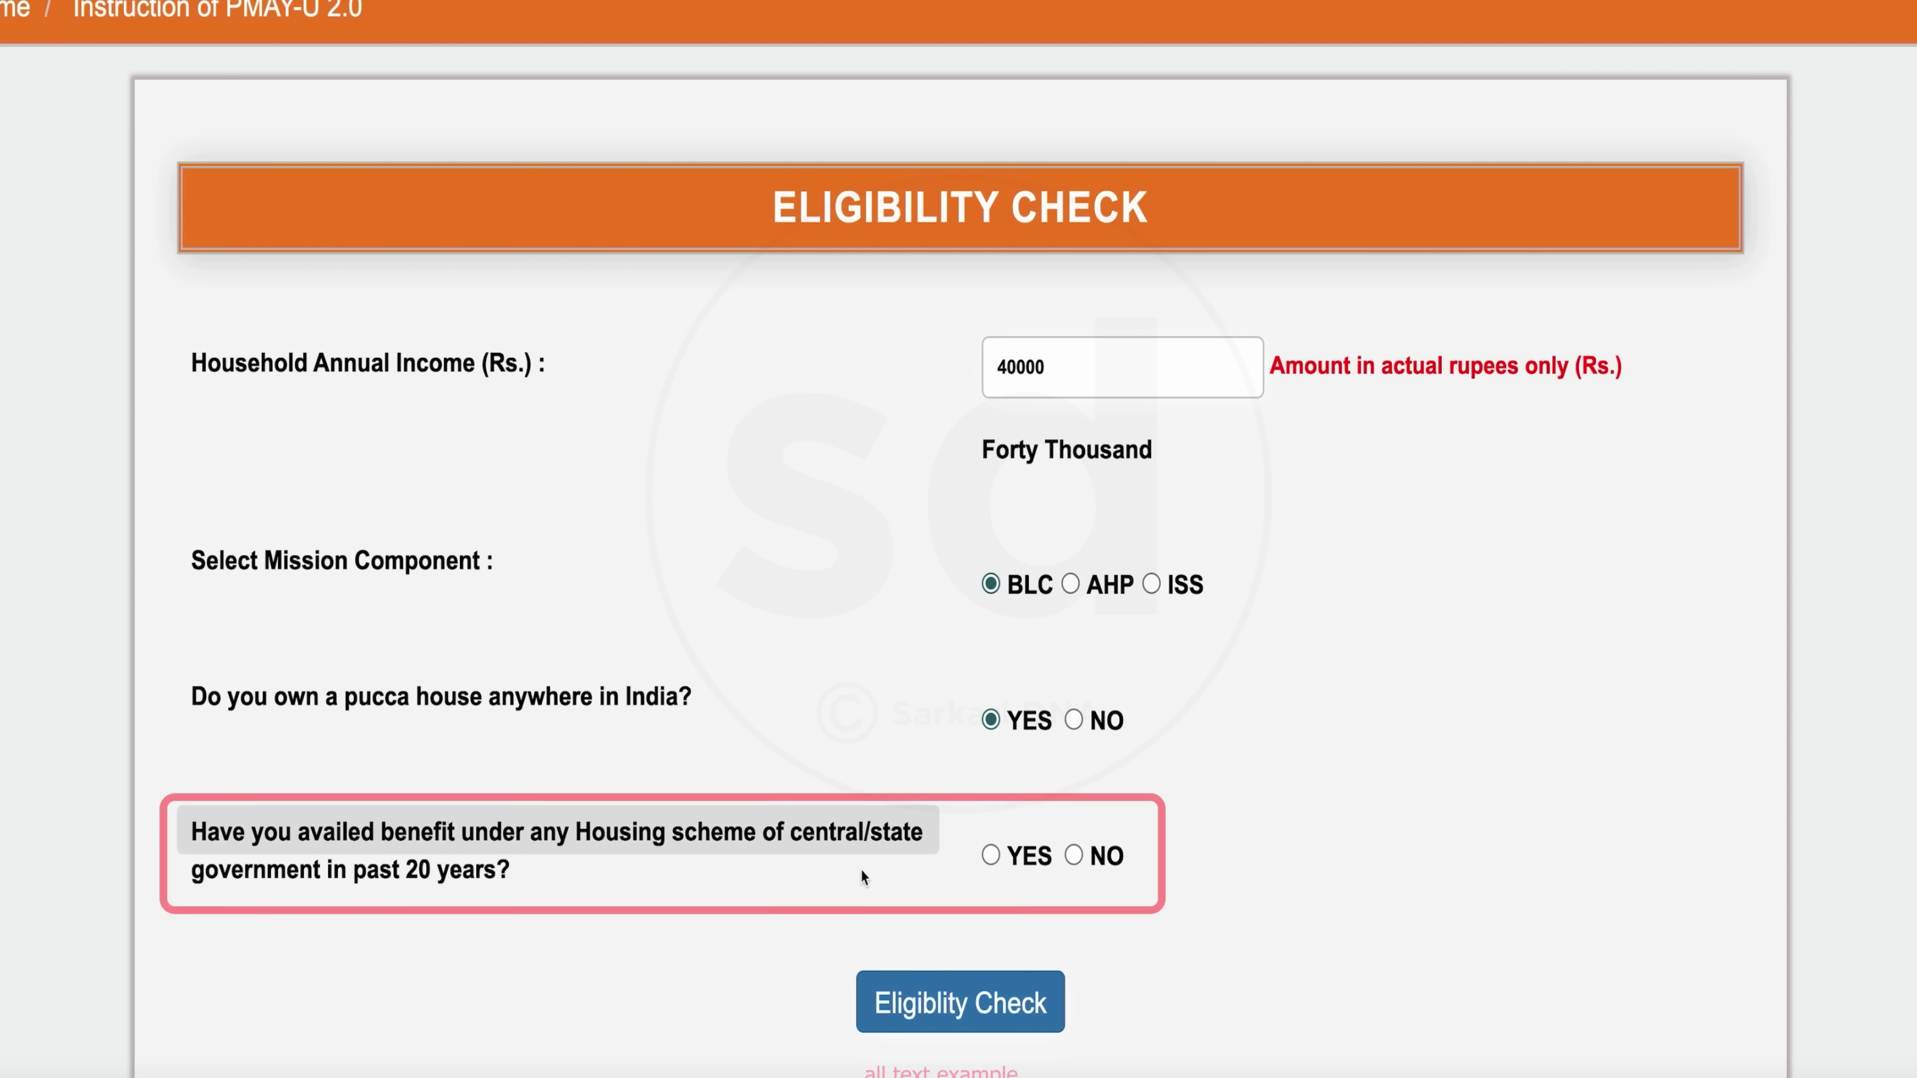
left_click(1073, 855)
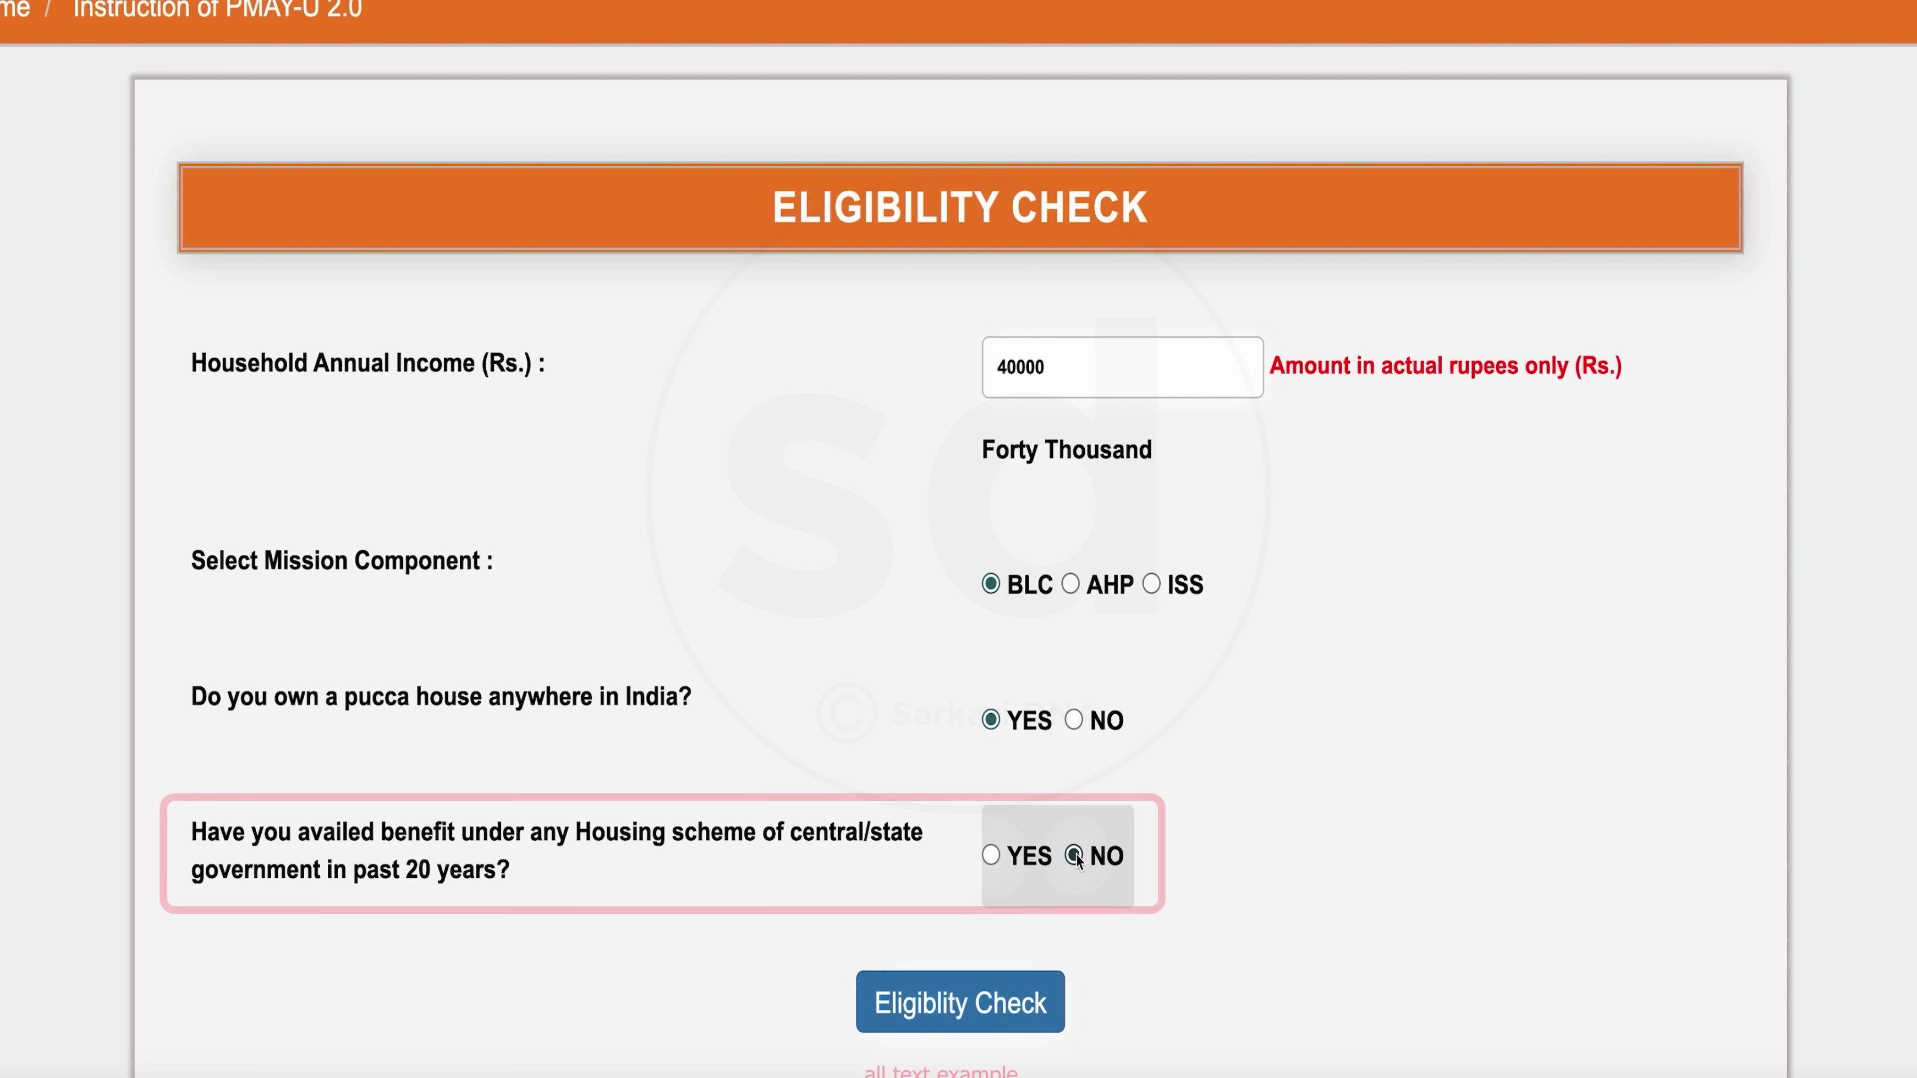
left_click(944, 1015)
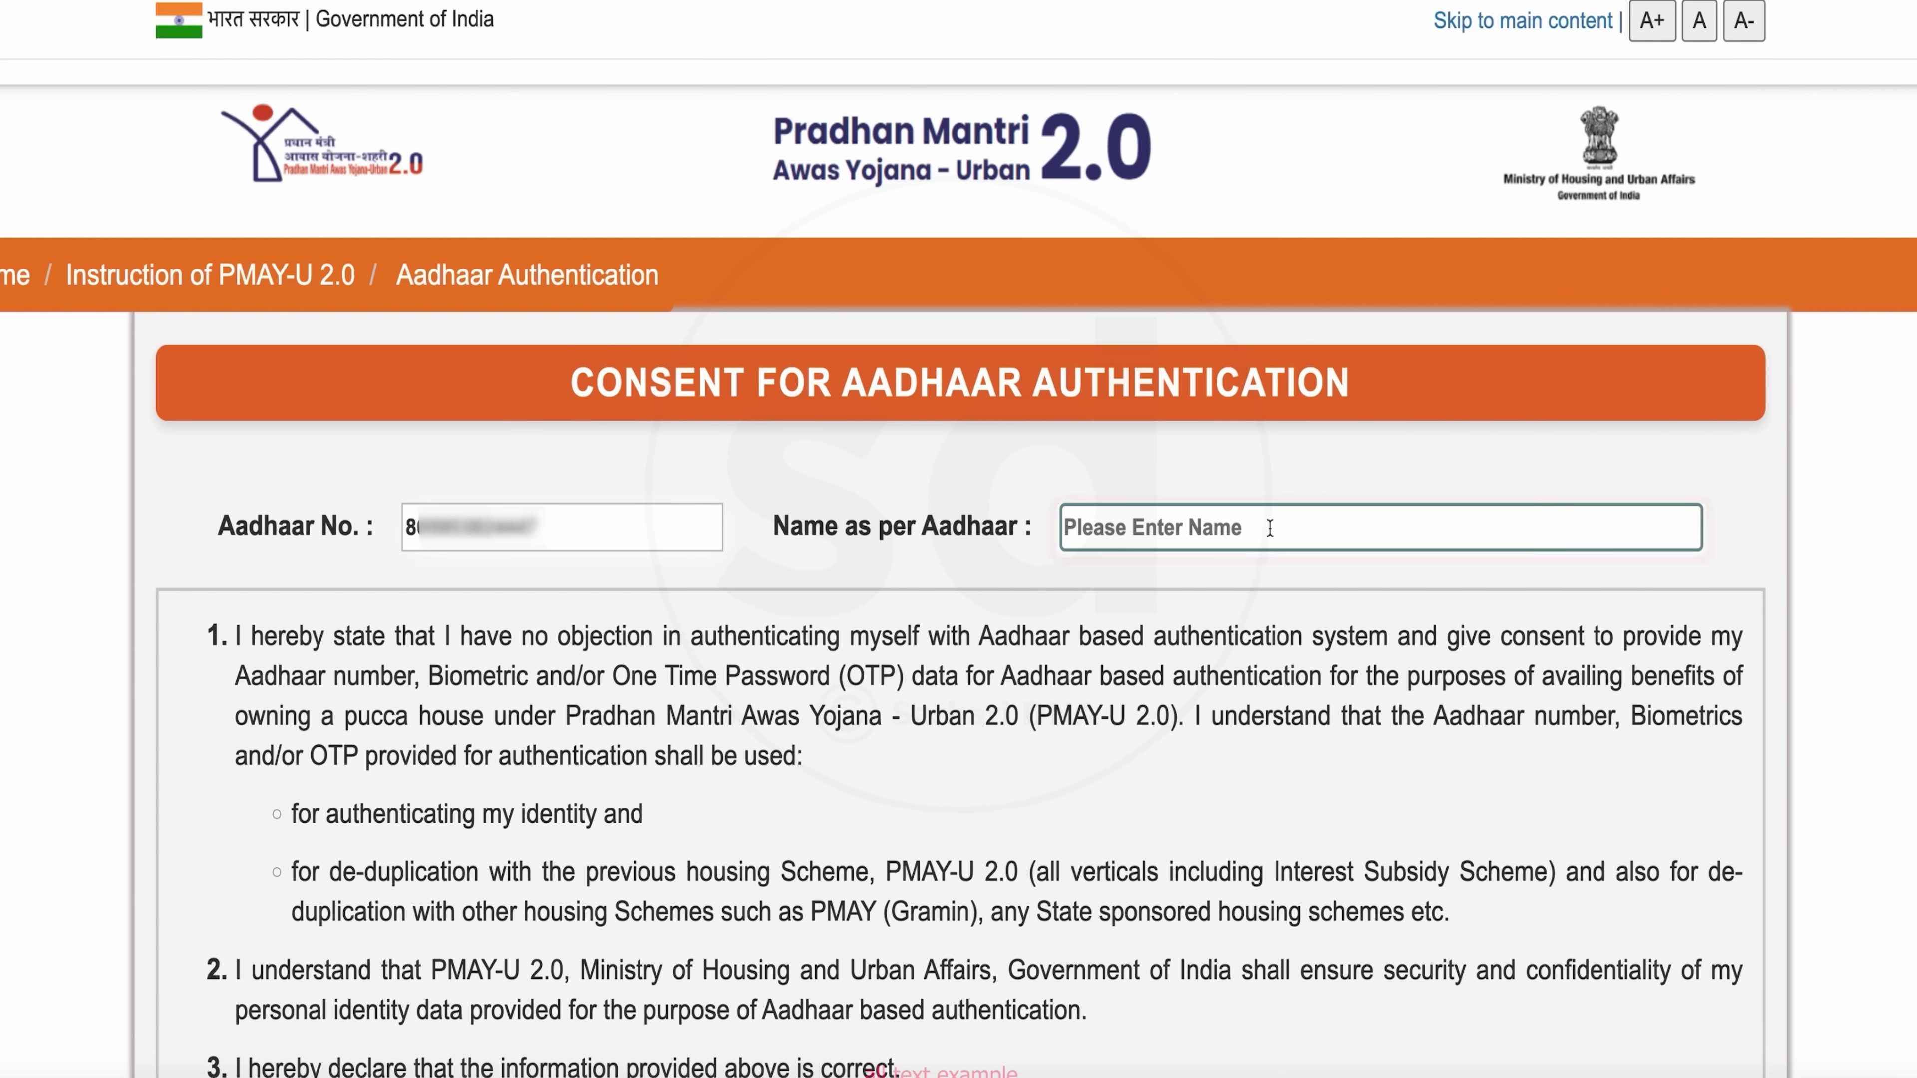
Enter the Aadhaar details, give consent, and verify Aadhaar with the OTP
type("A")
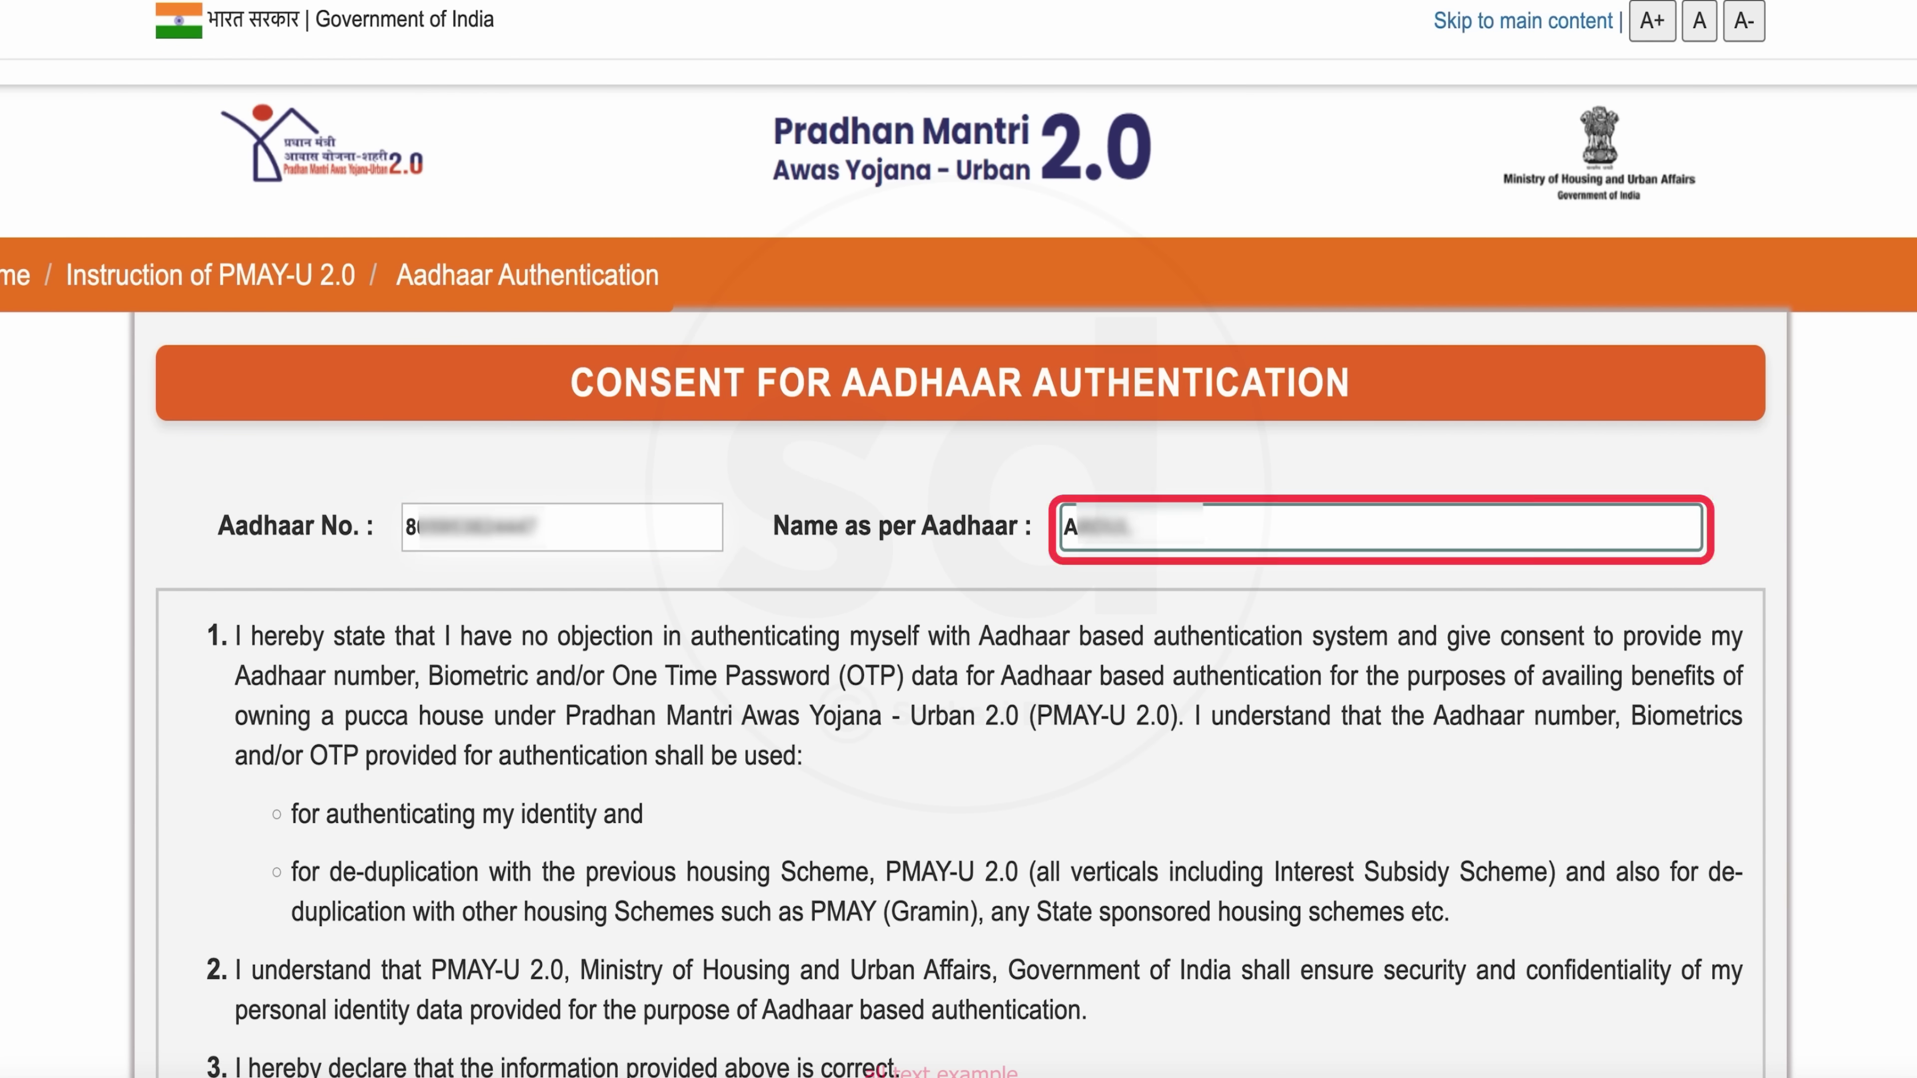
scroll(866, 679, "down", 3)
scroll(931, 645, "down", 3)
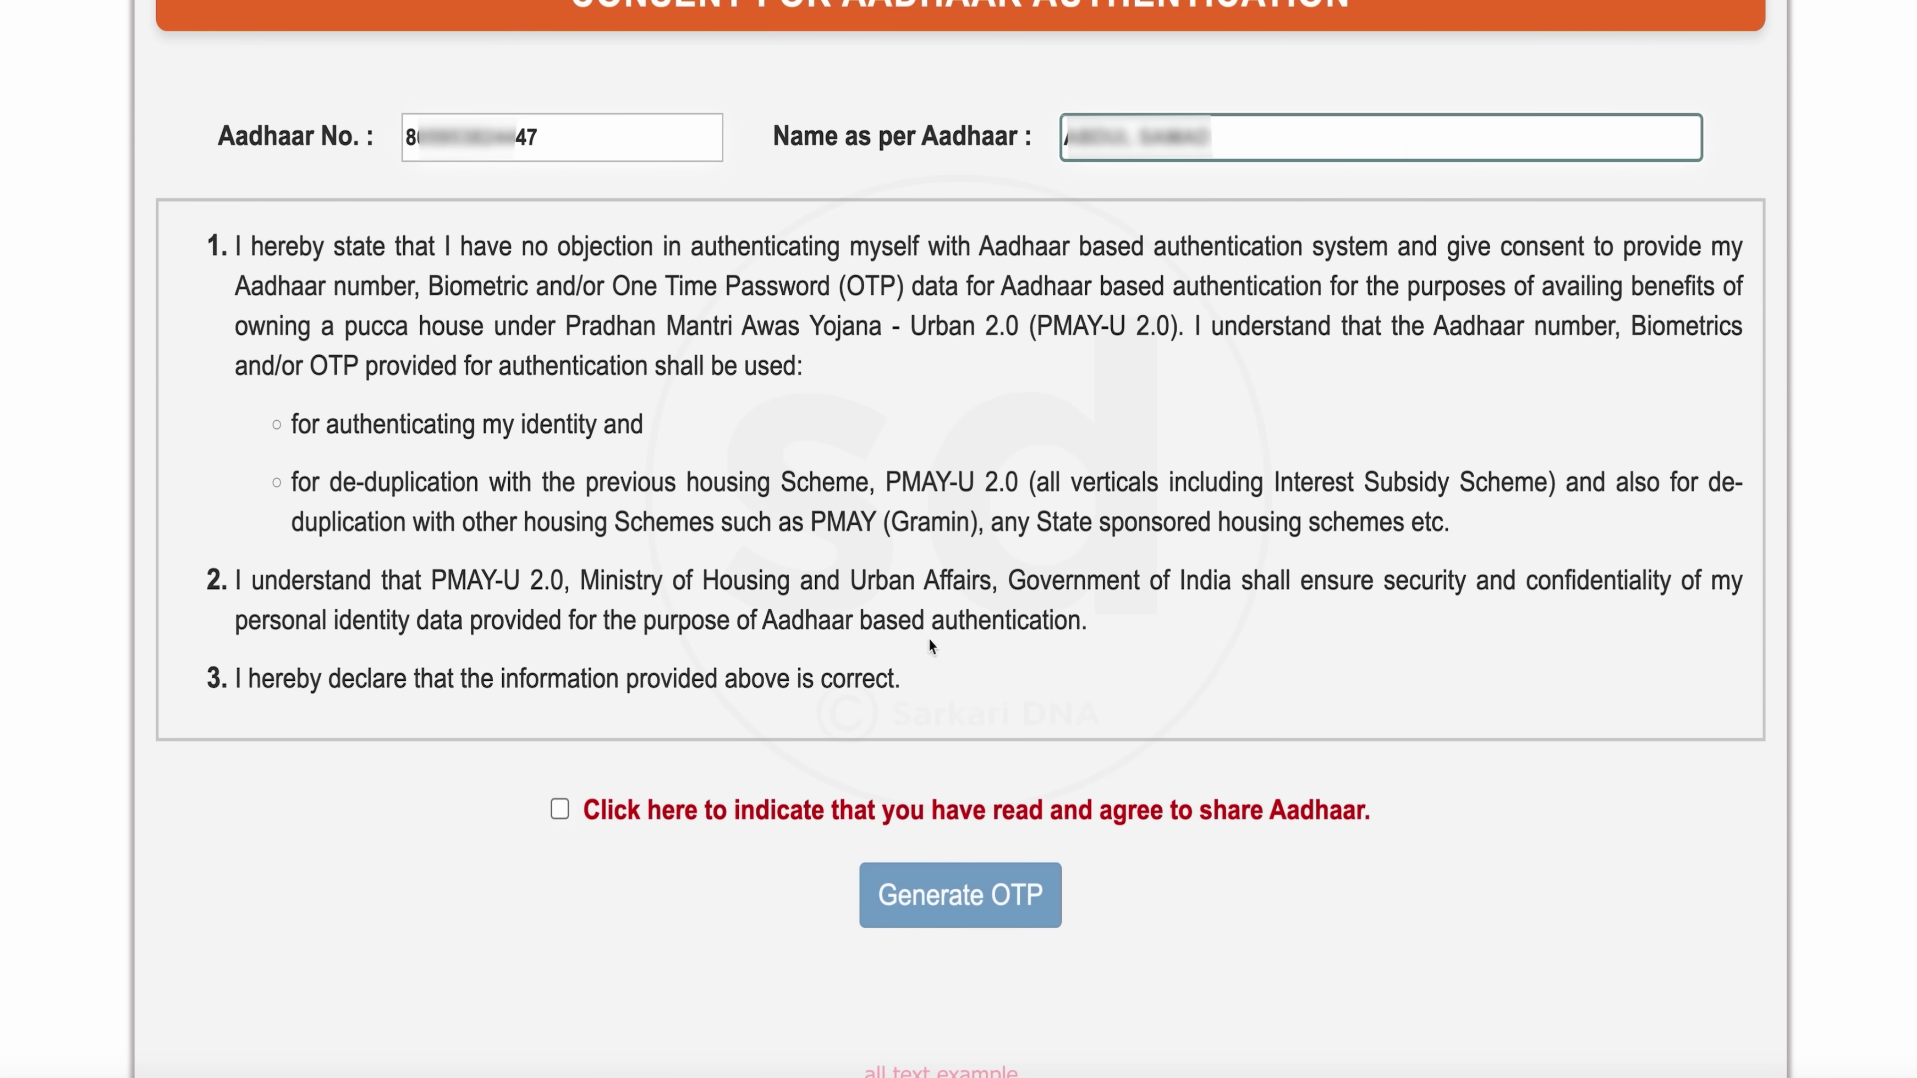
scroll(808, 728, "down", 1)
left_click(559, 782)
left_click(977, 878)
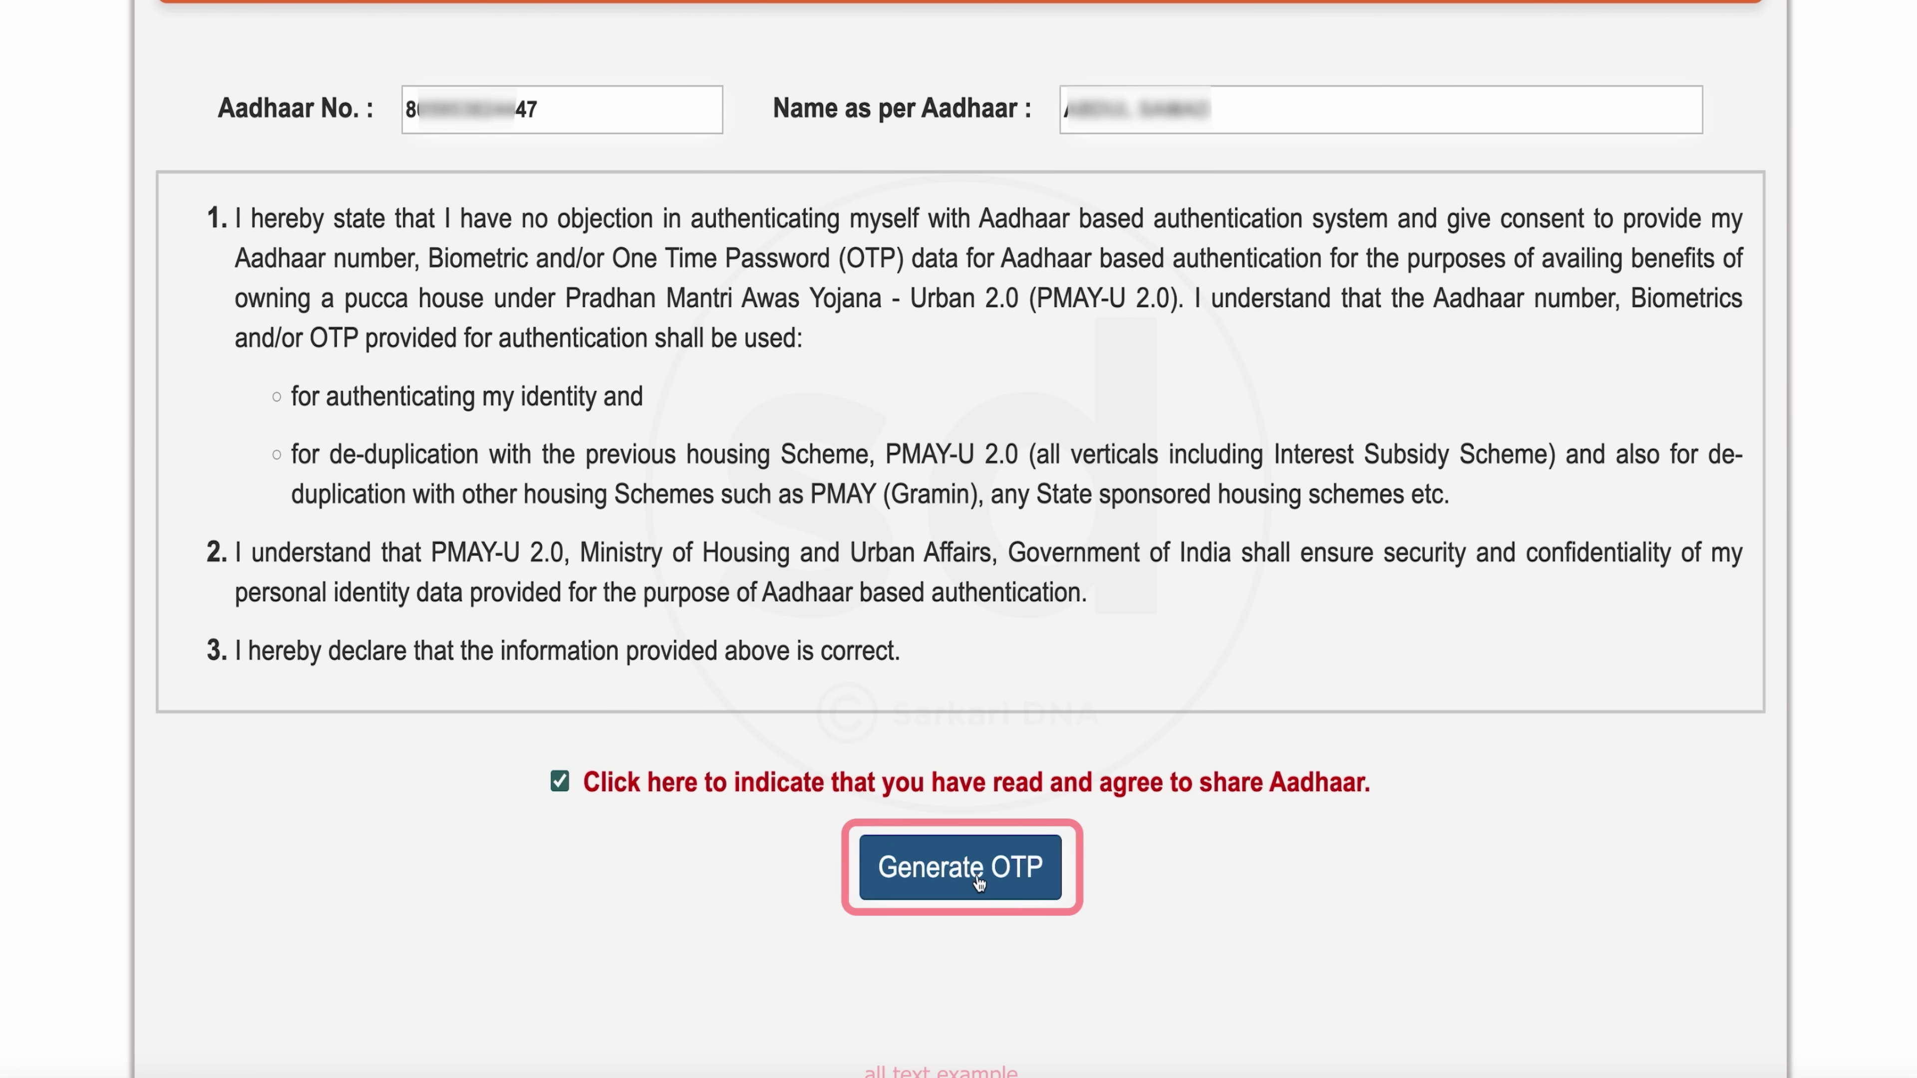
scroll(812, 770, "down", 2)
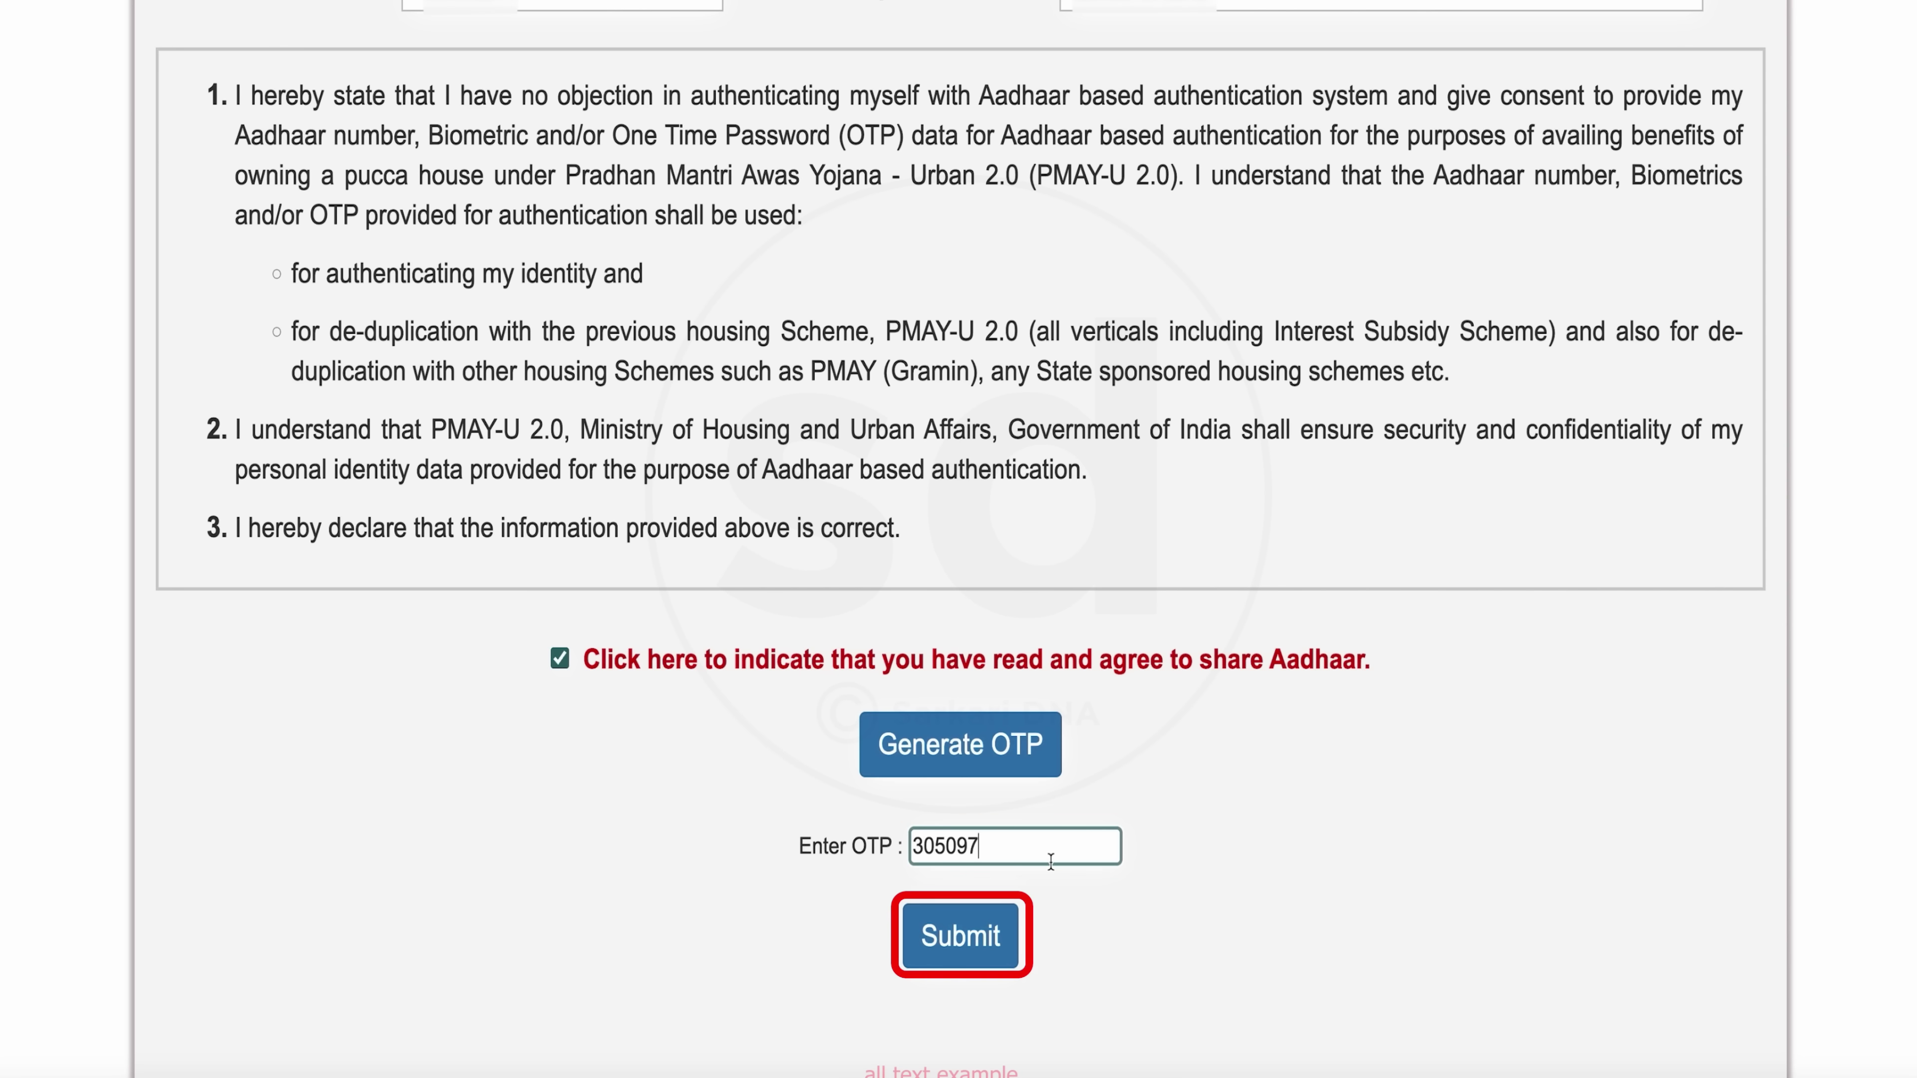
left_click(957, 950)
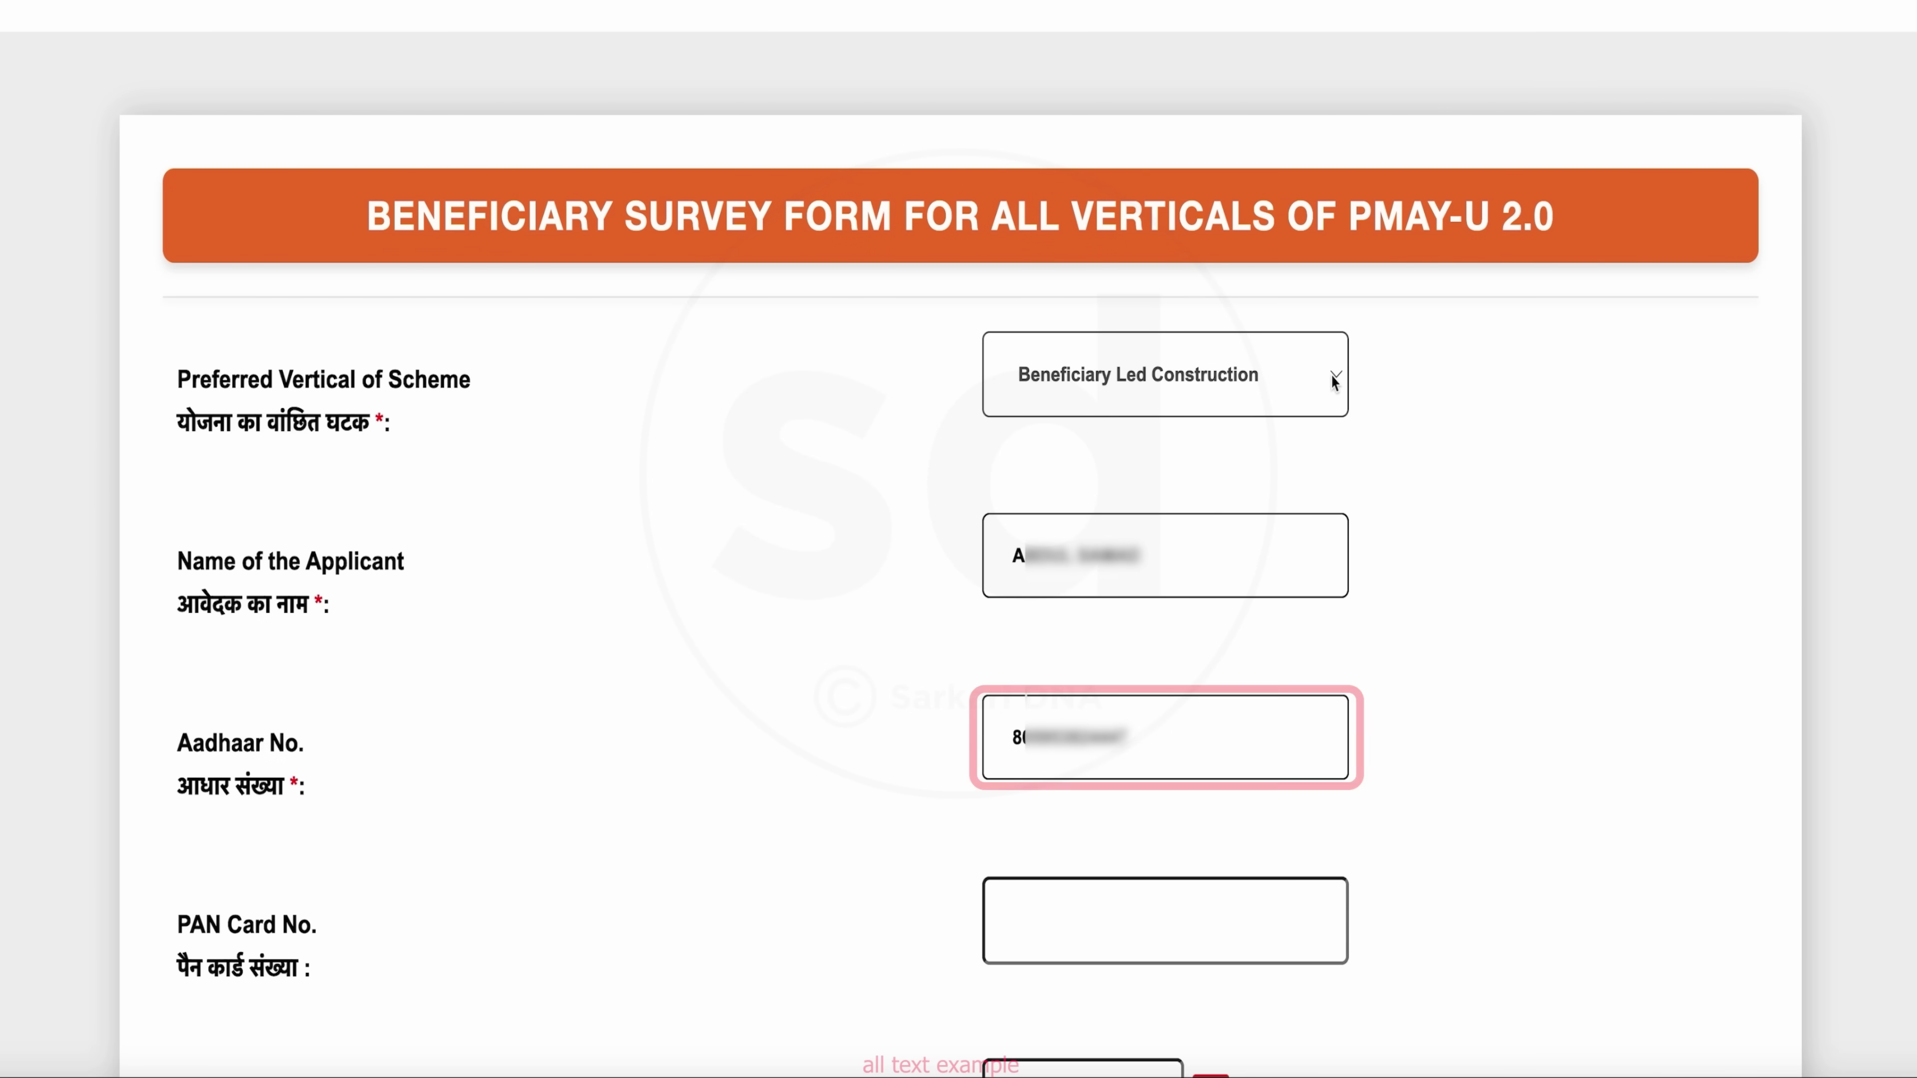
scroll(1166, 514, "down", 3)
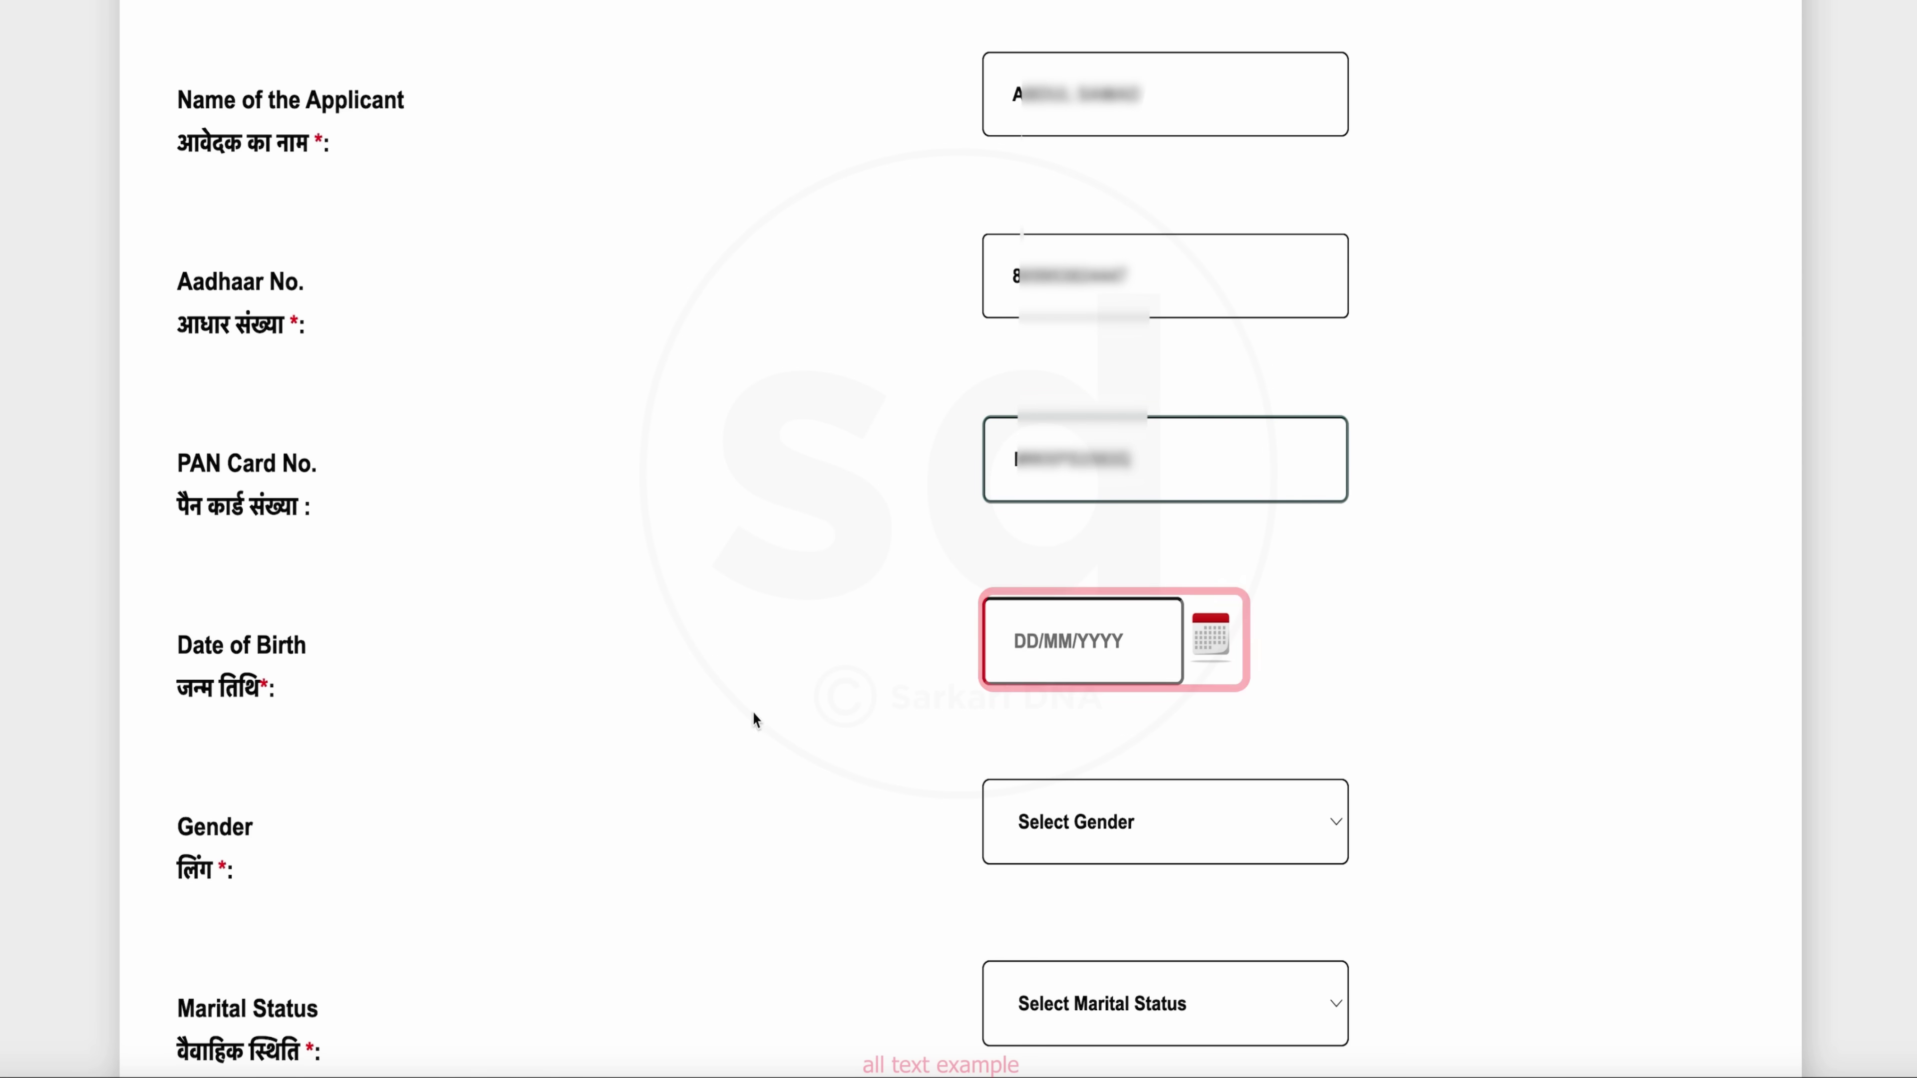
left_click(1207, 642)
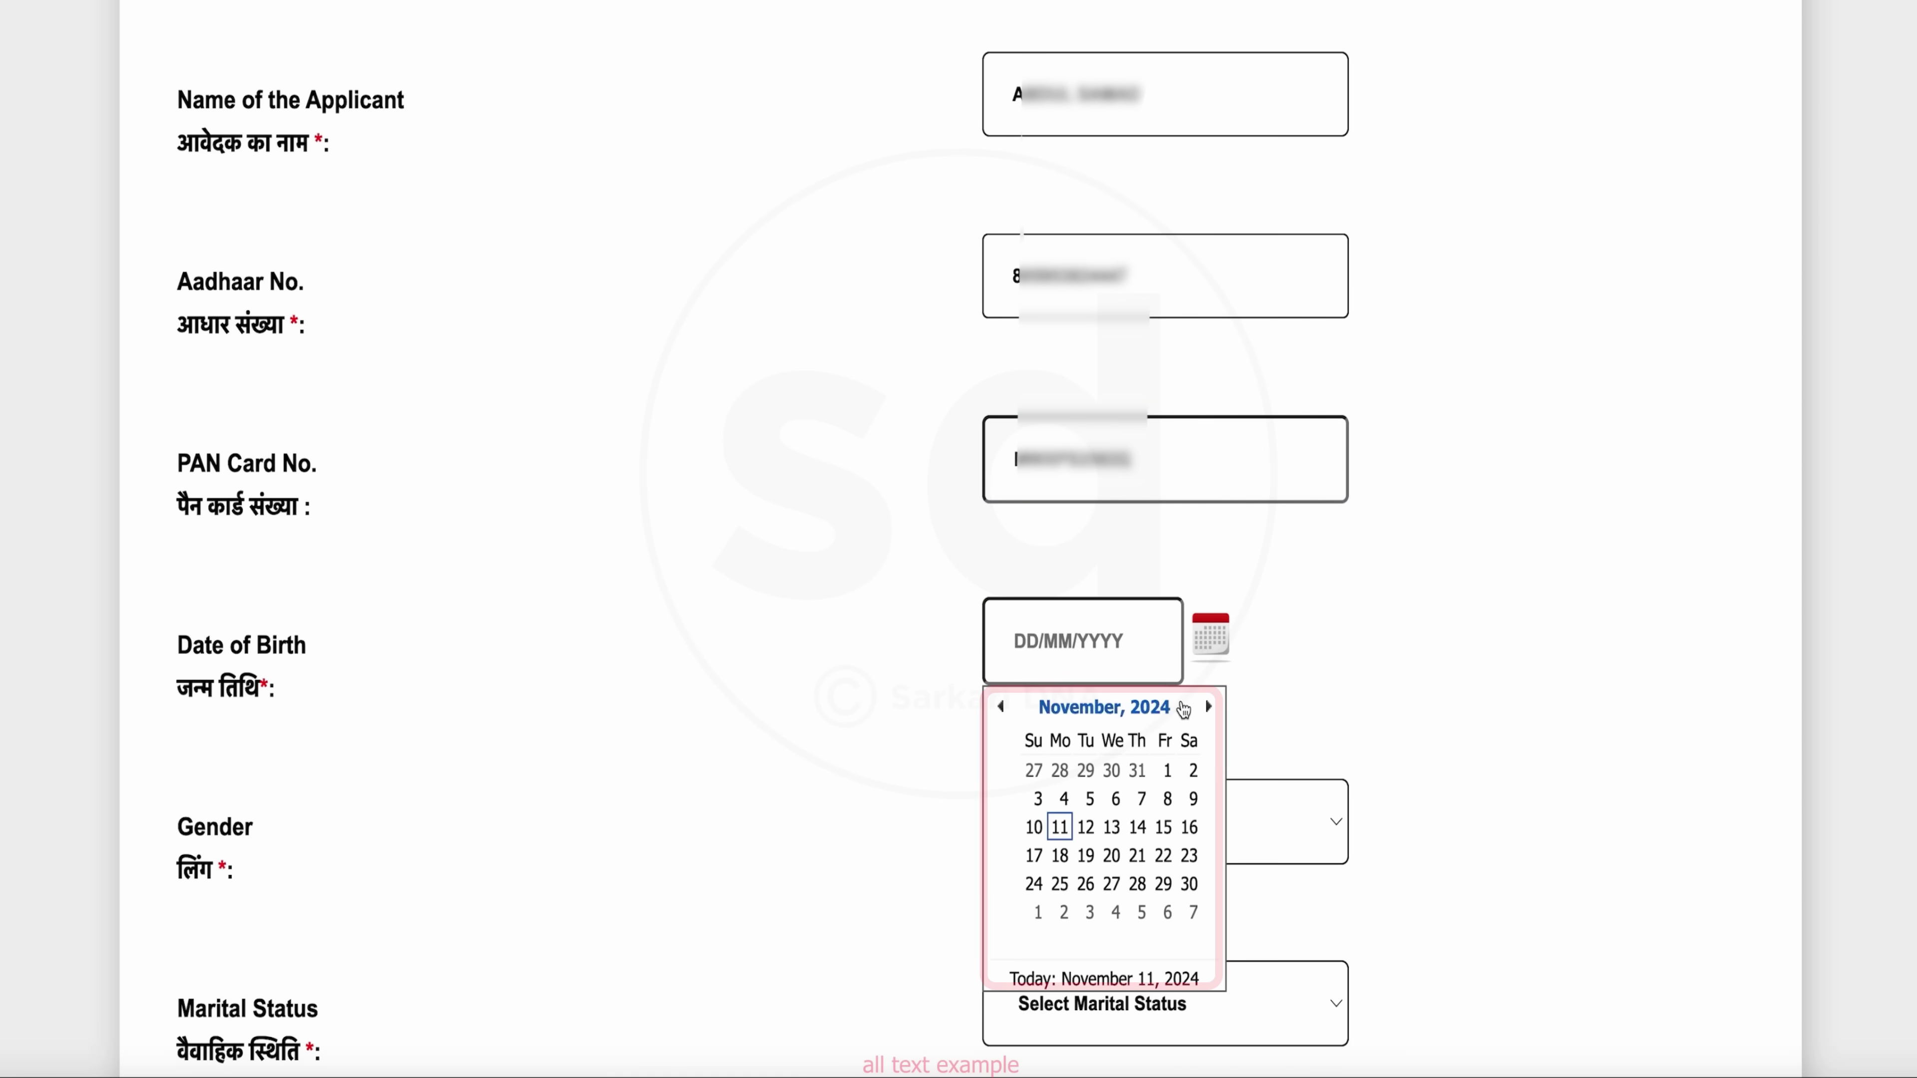
left_click(1132, 707)
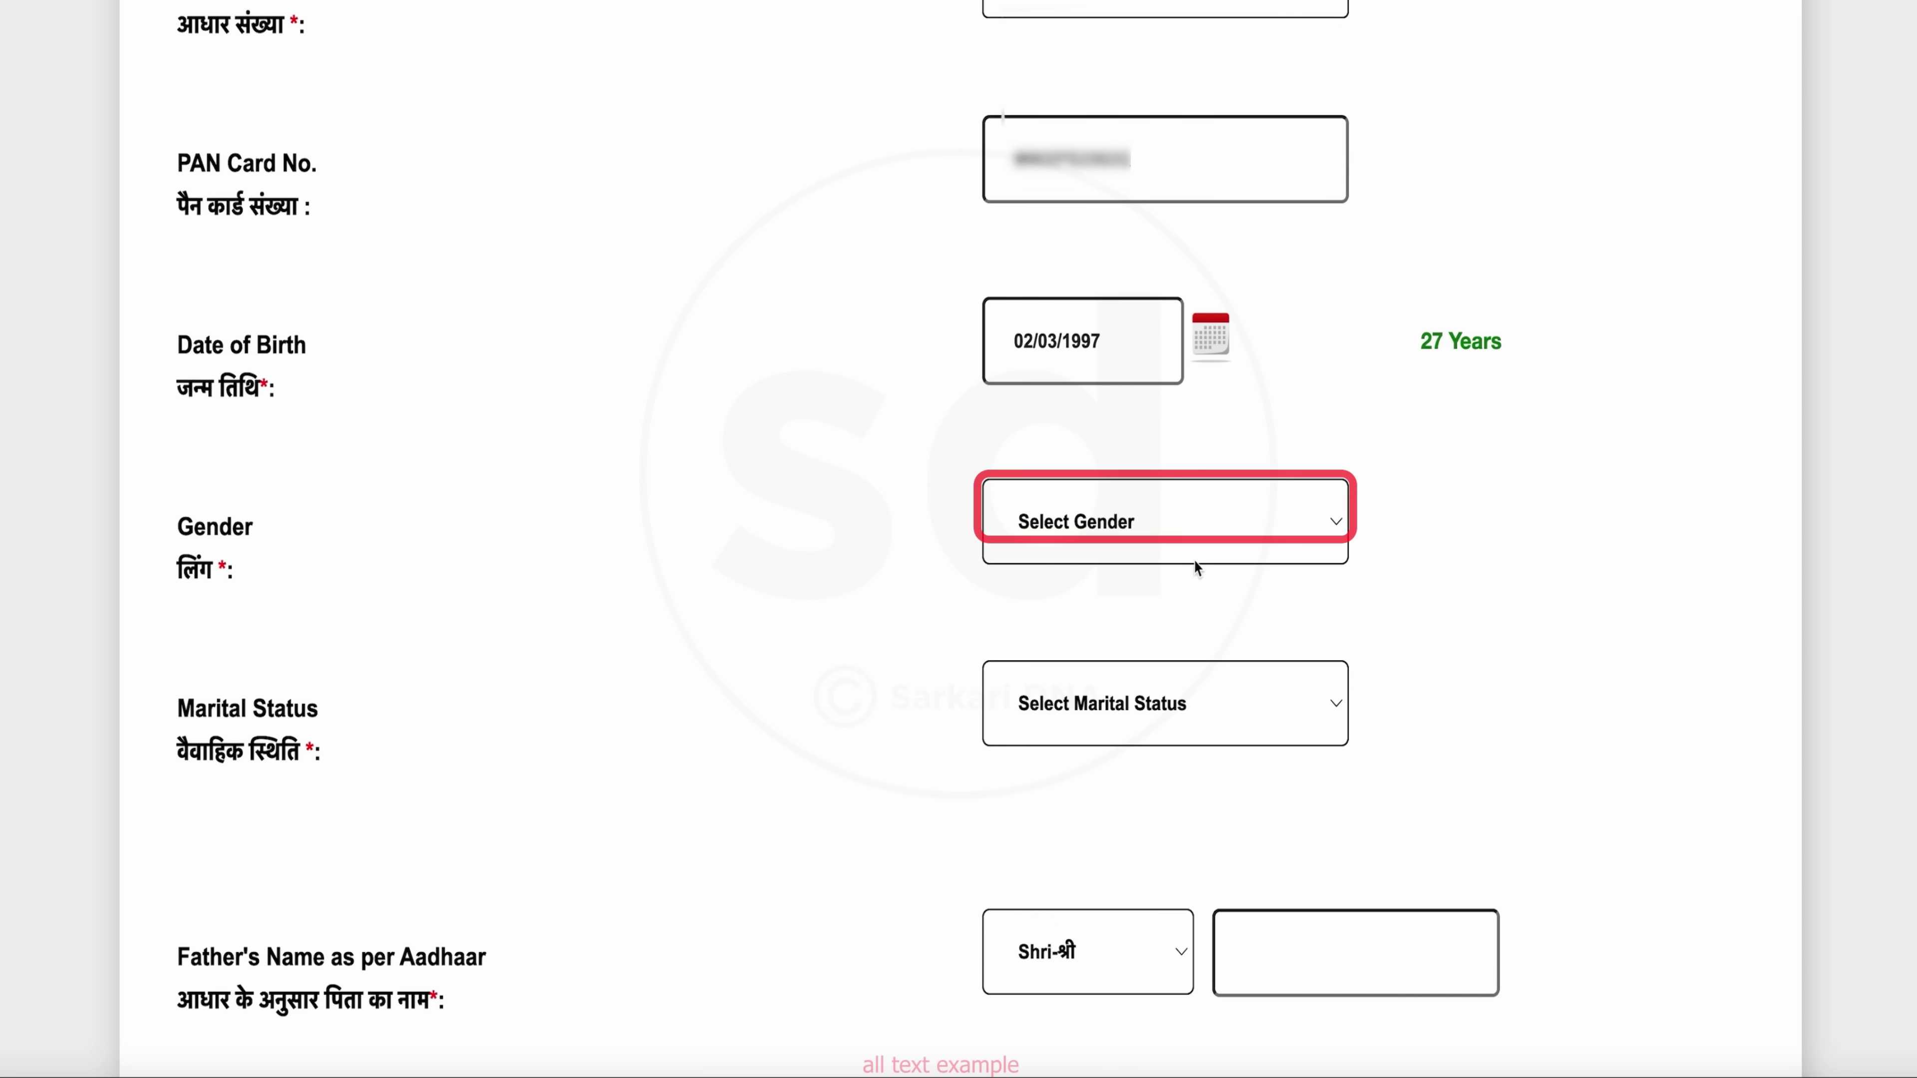
left_click(1194, 561)
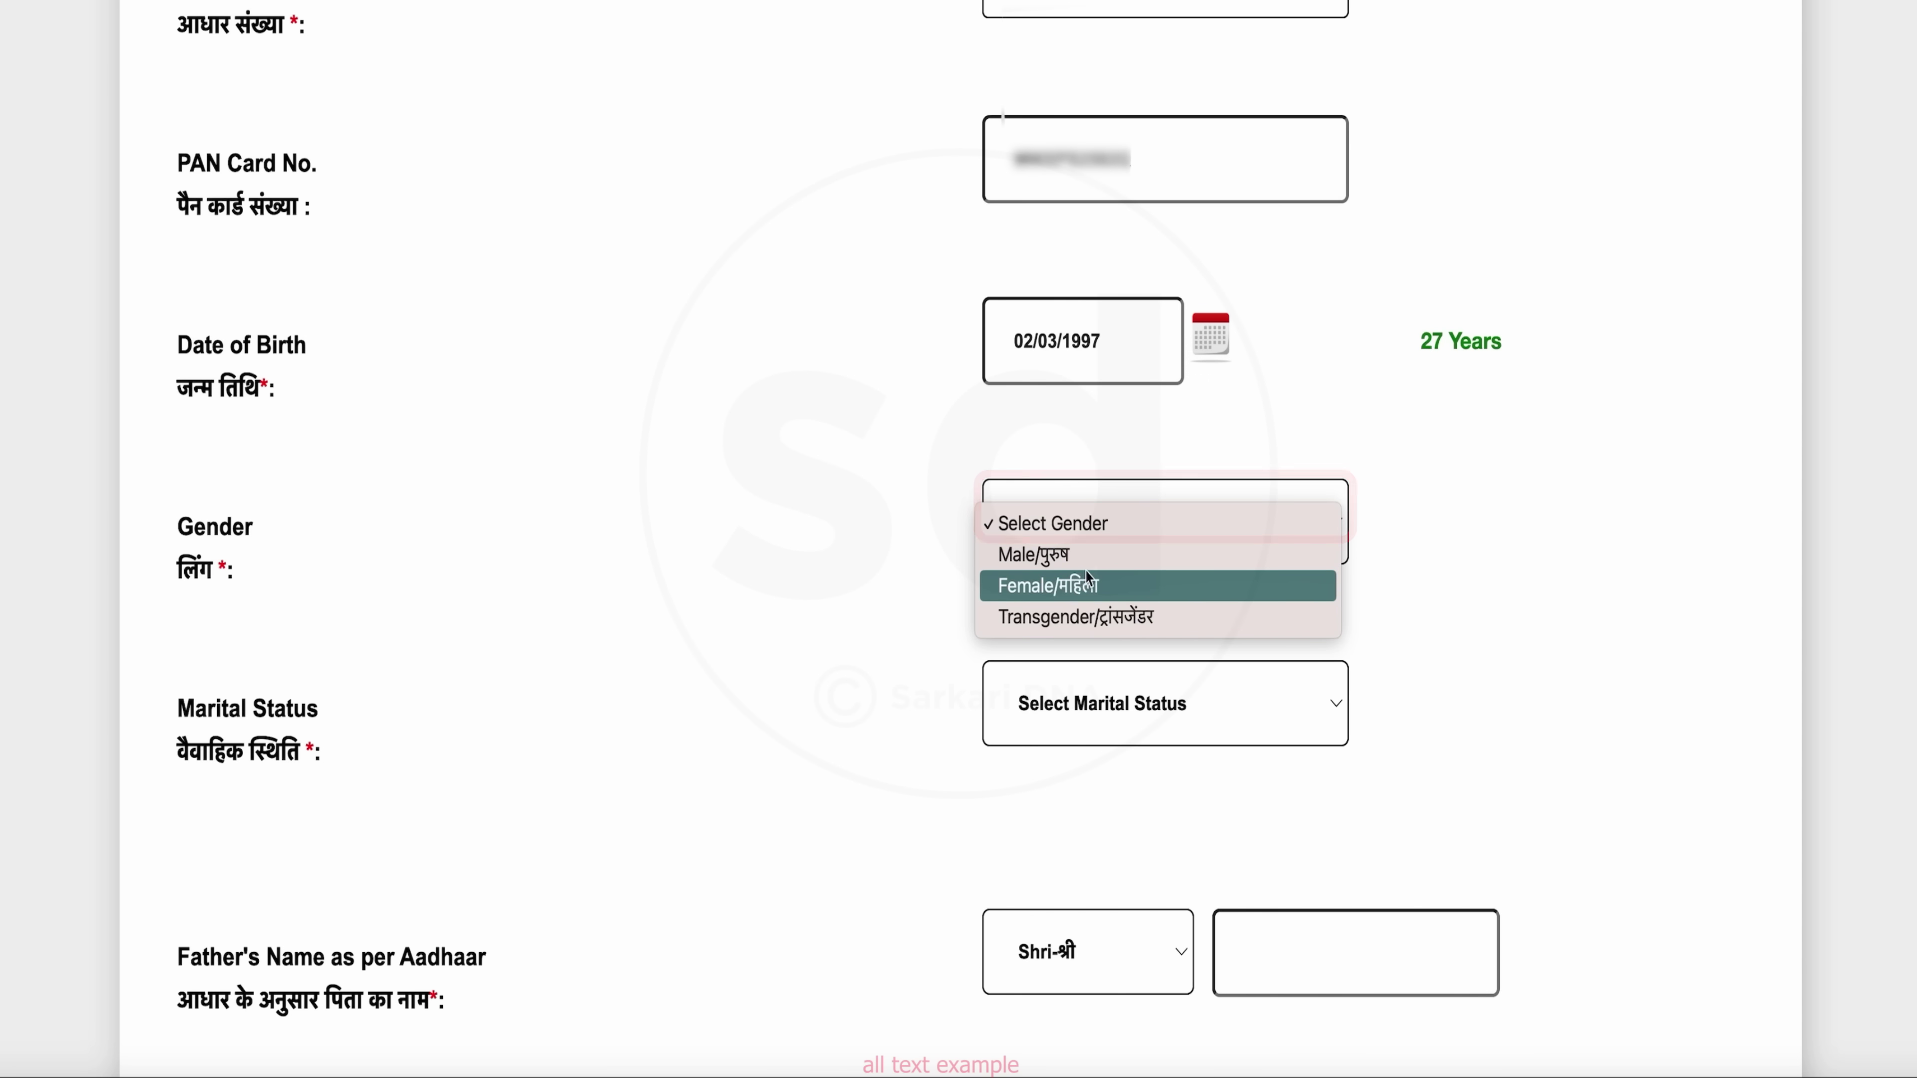
left_click(1079, 556)
scroll(1077, 674, "down", 3)
left_click(1222, 457)
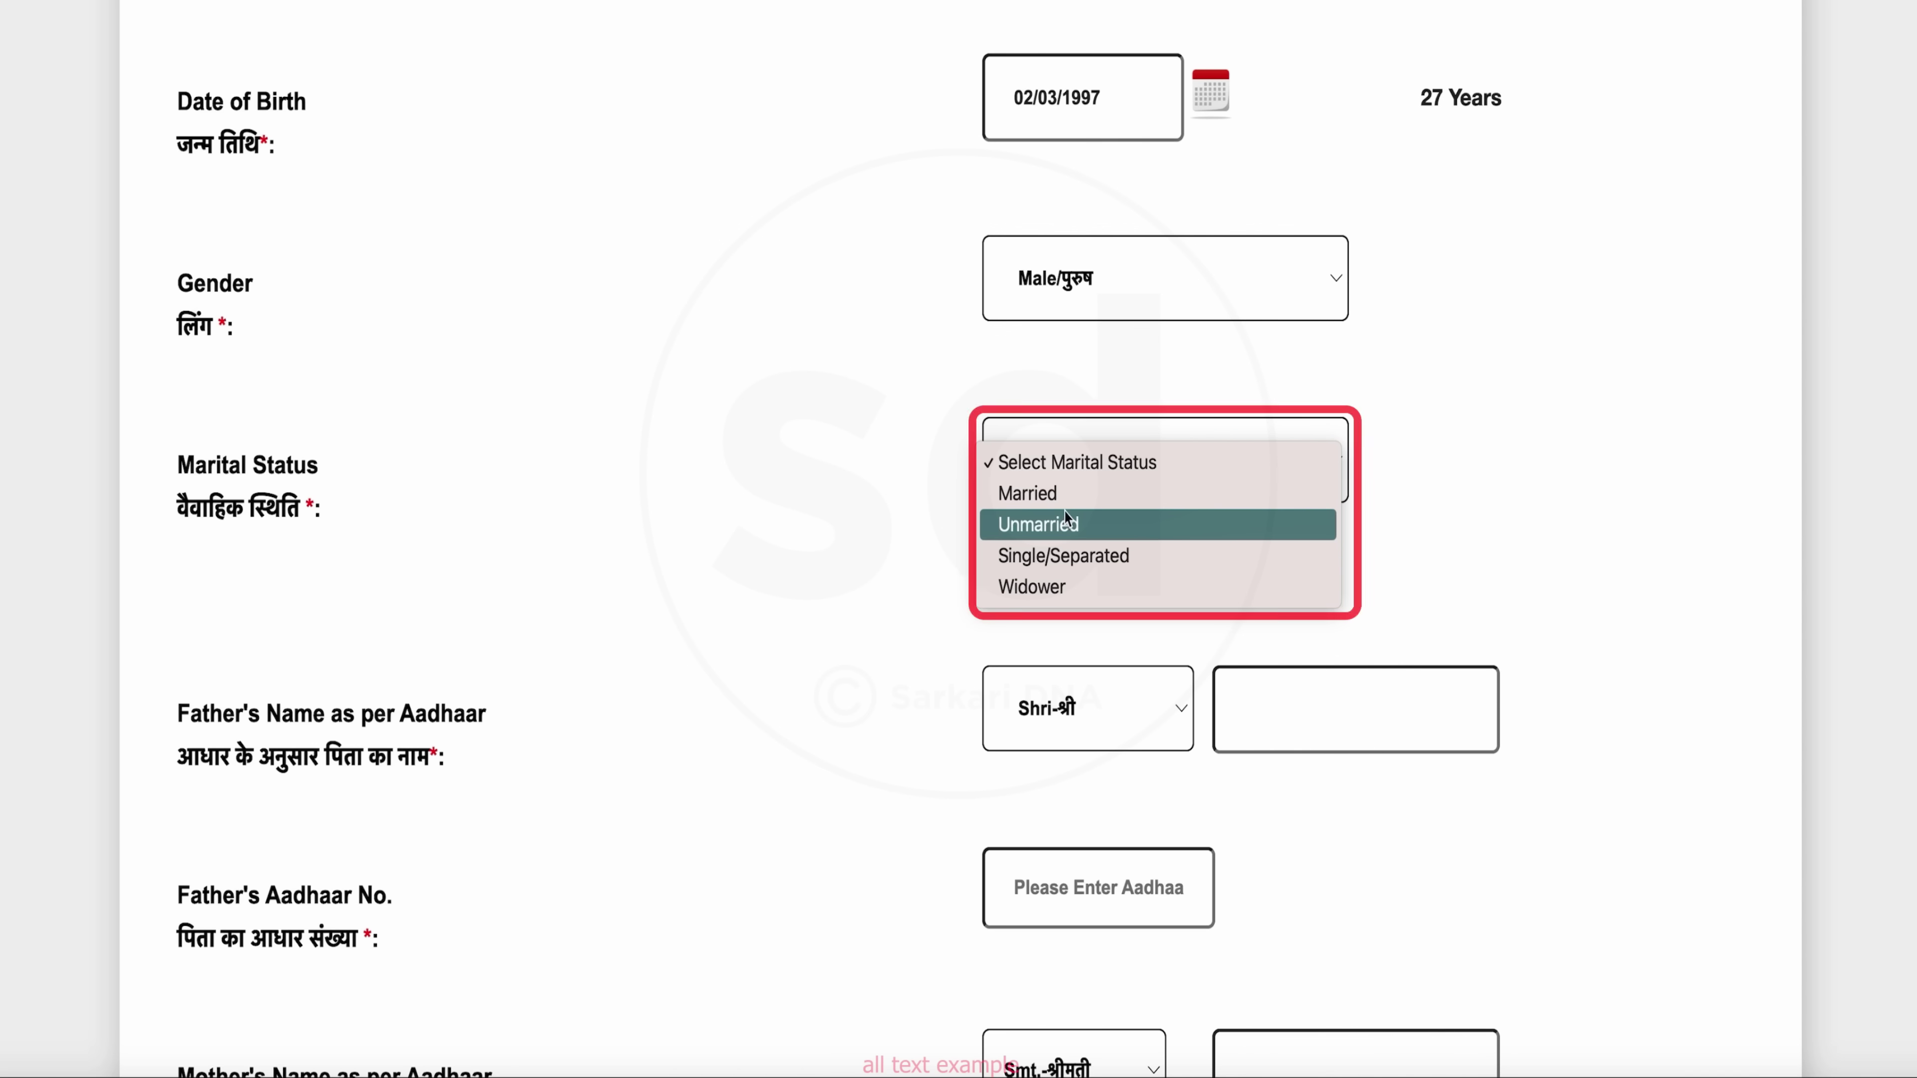
left_click(1059, 532)
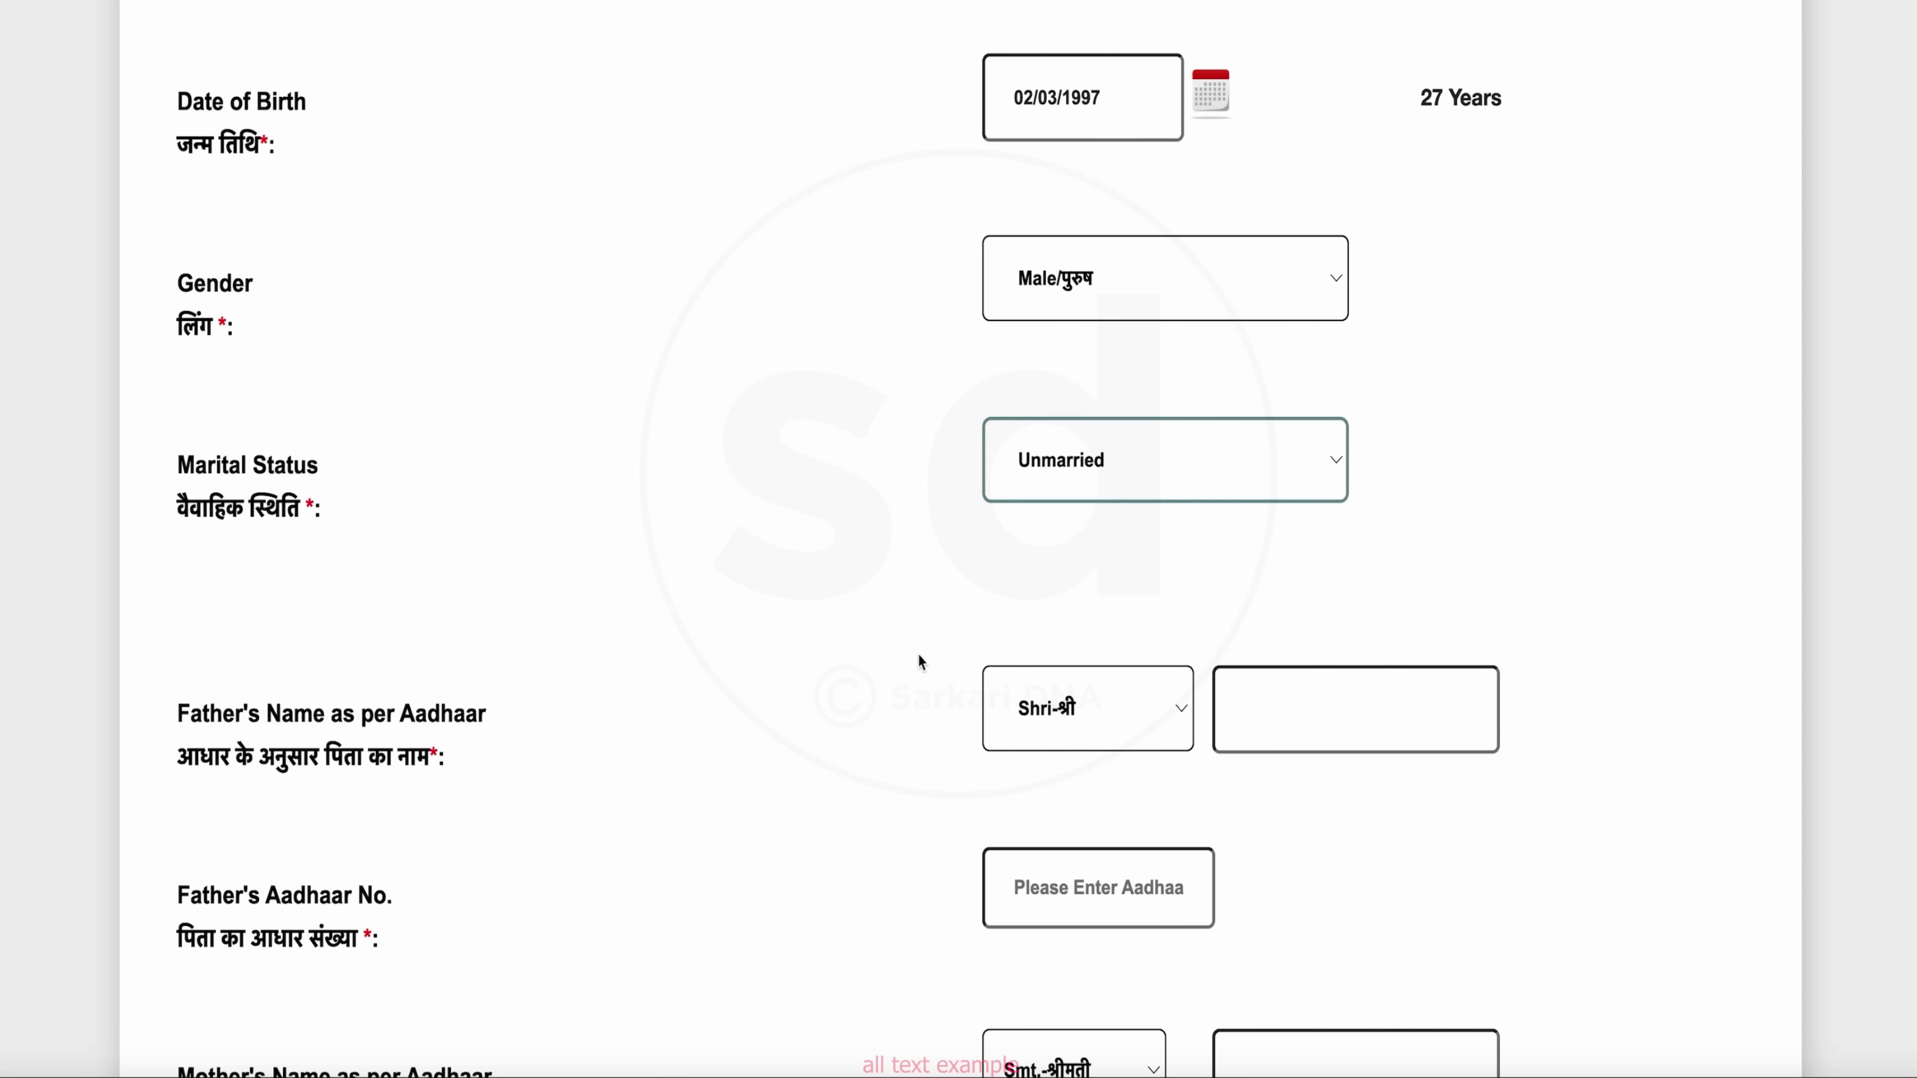
scroll(917, 653, "down", 3)
Enter the father's name and both parents' Aadhaar numbers
left_click(1399, 489)
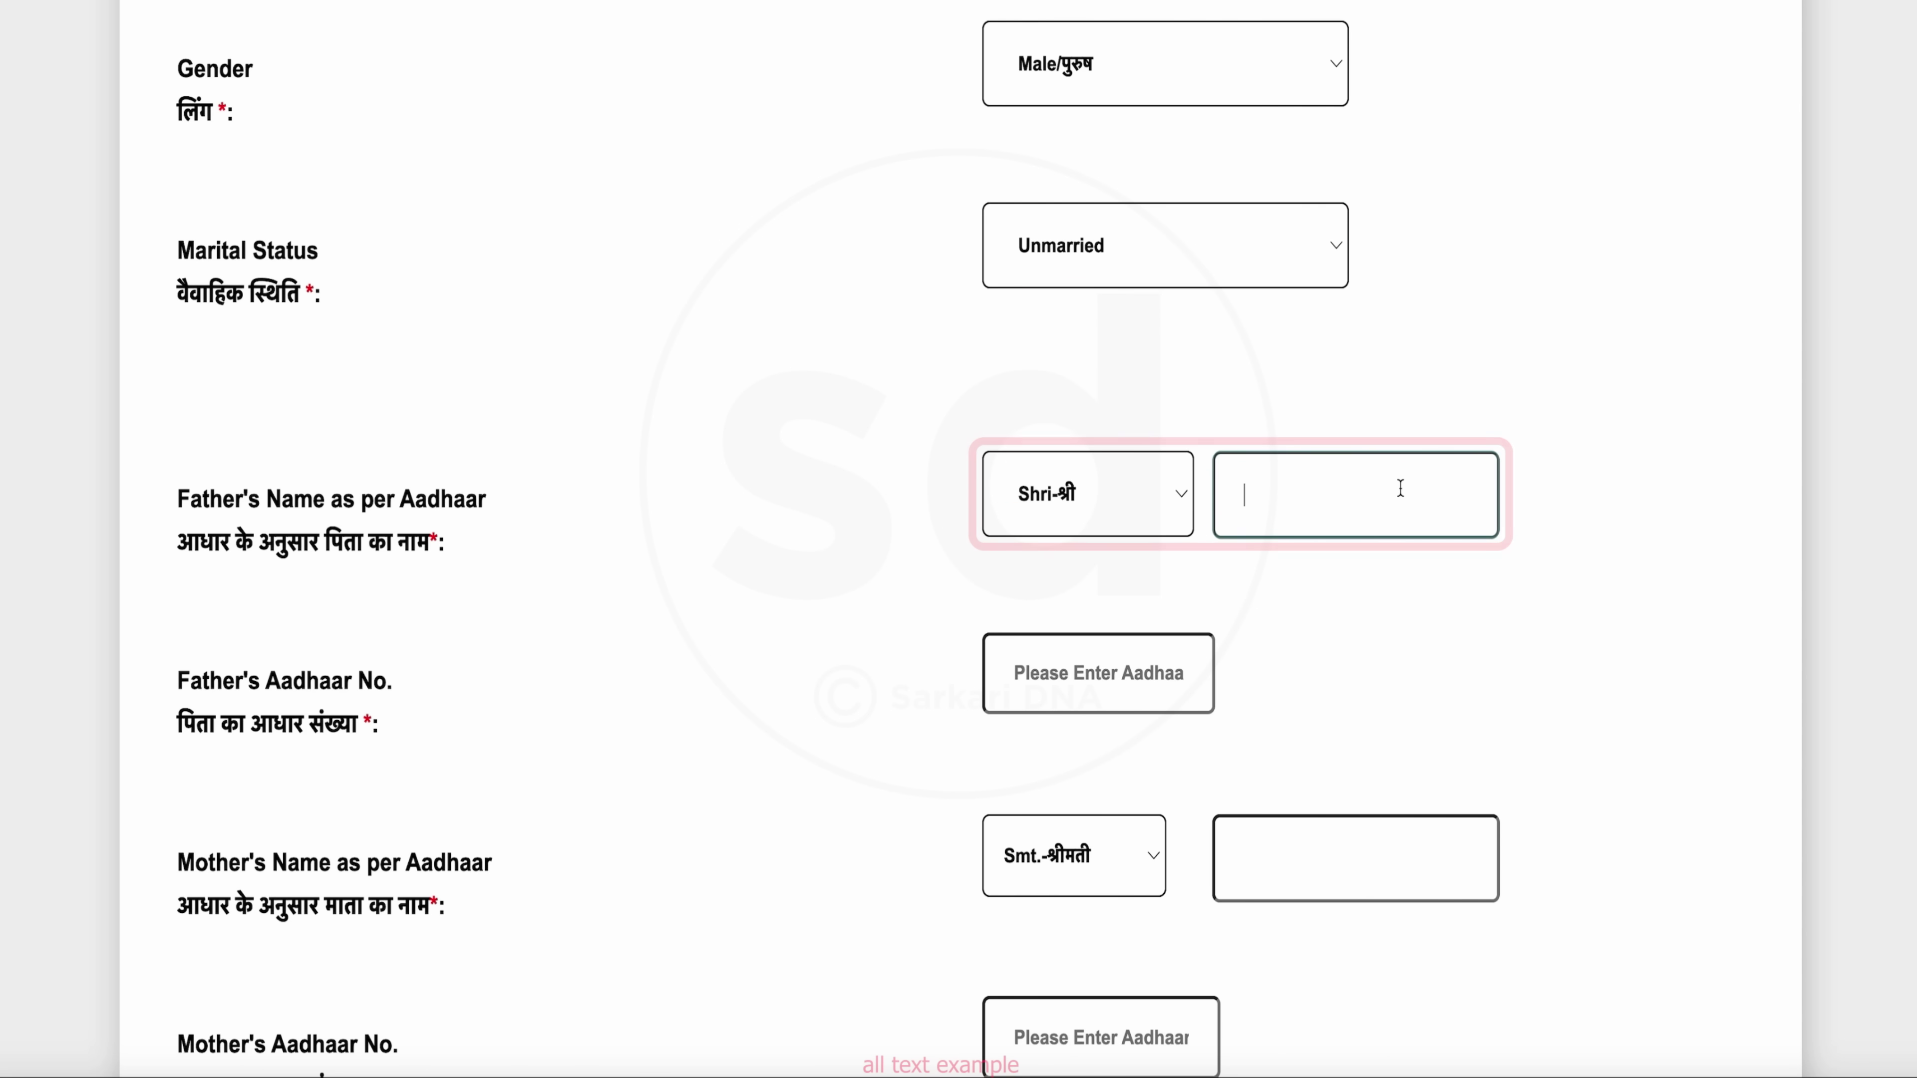
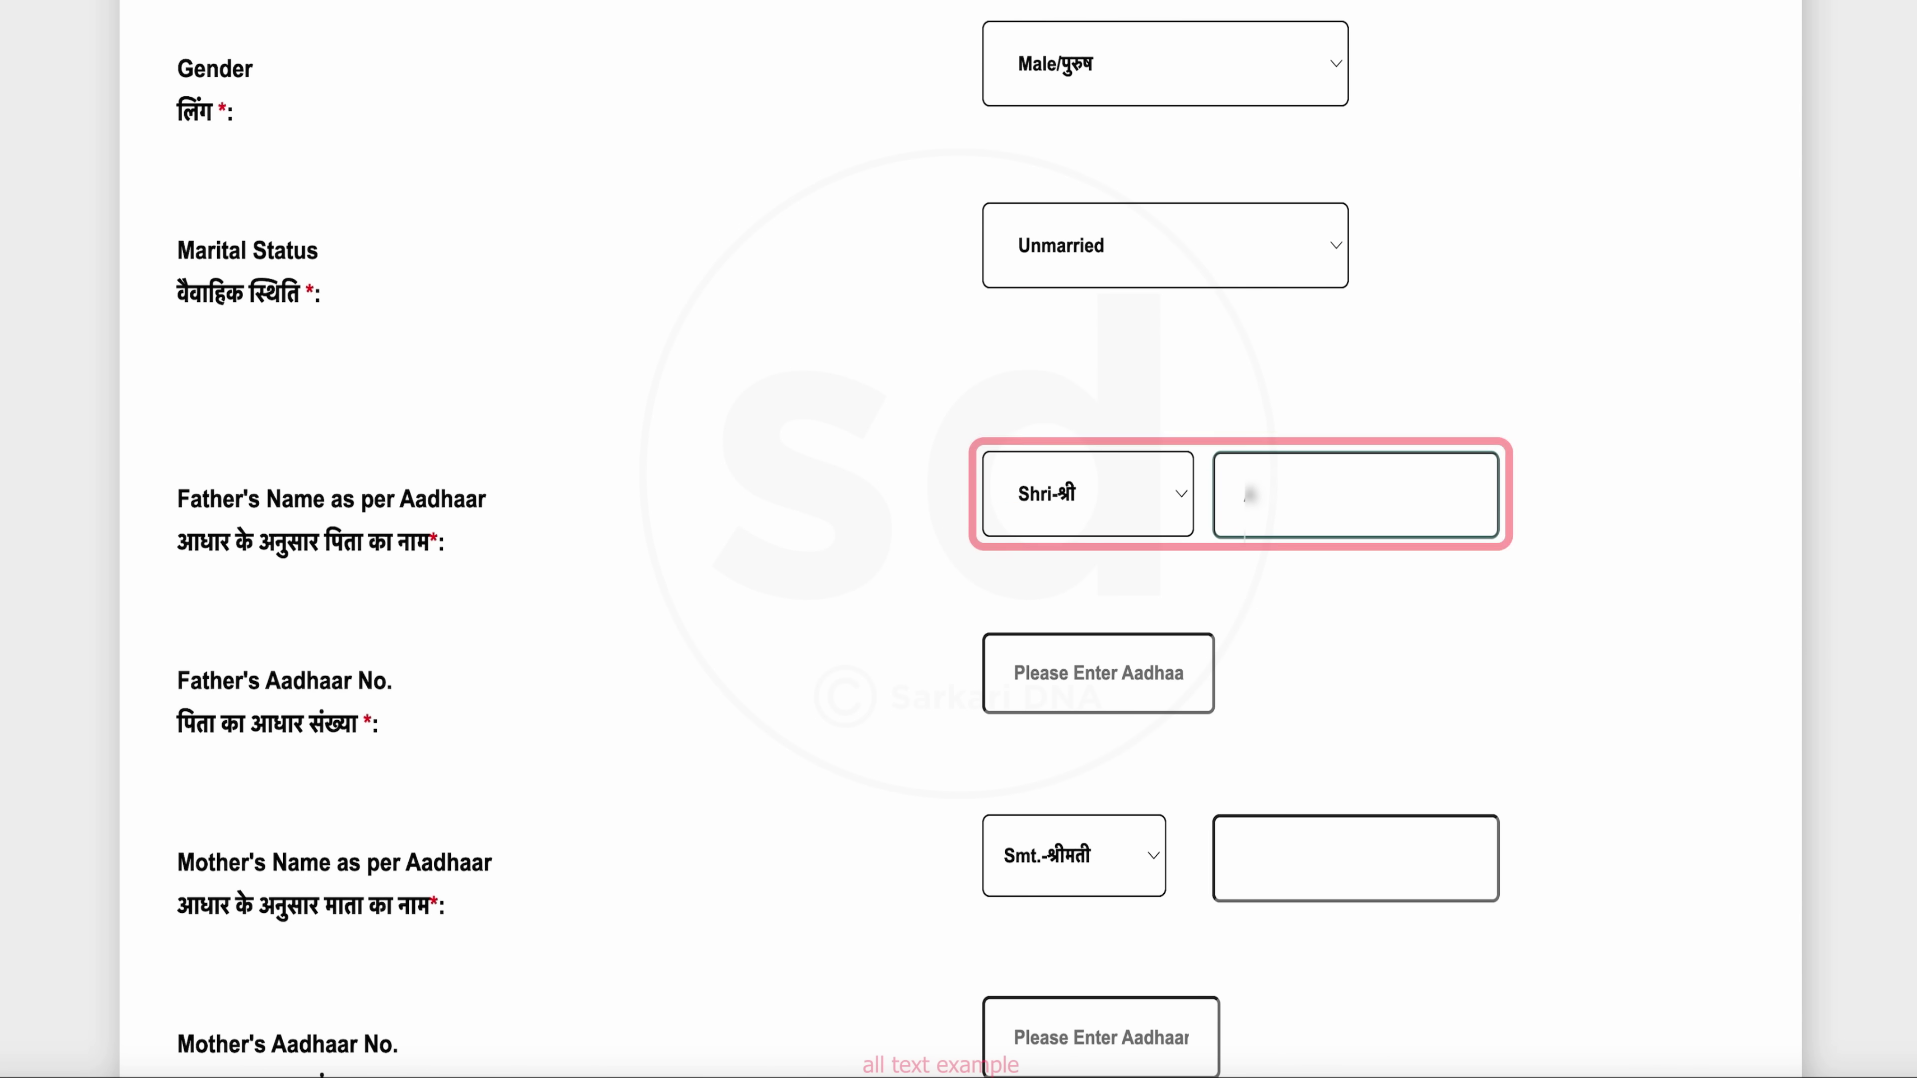
scroll(1143, 636, "down", 2)
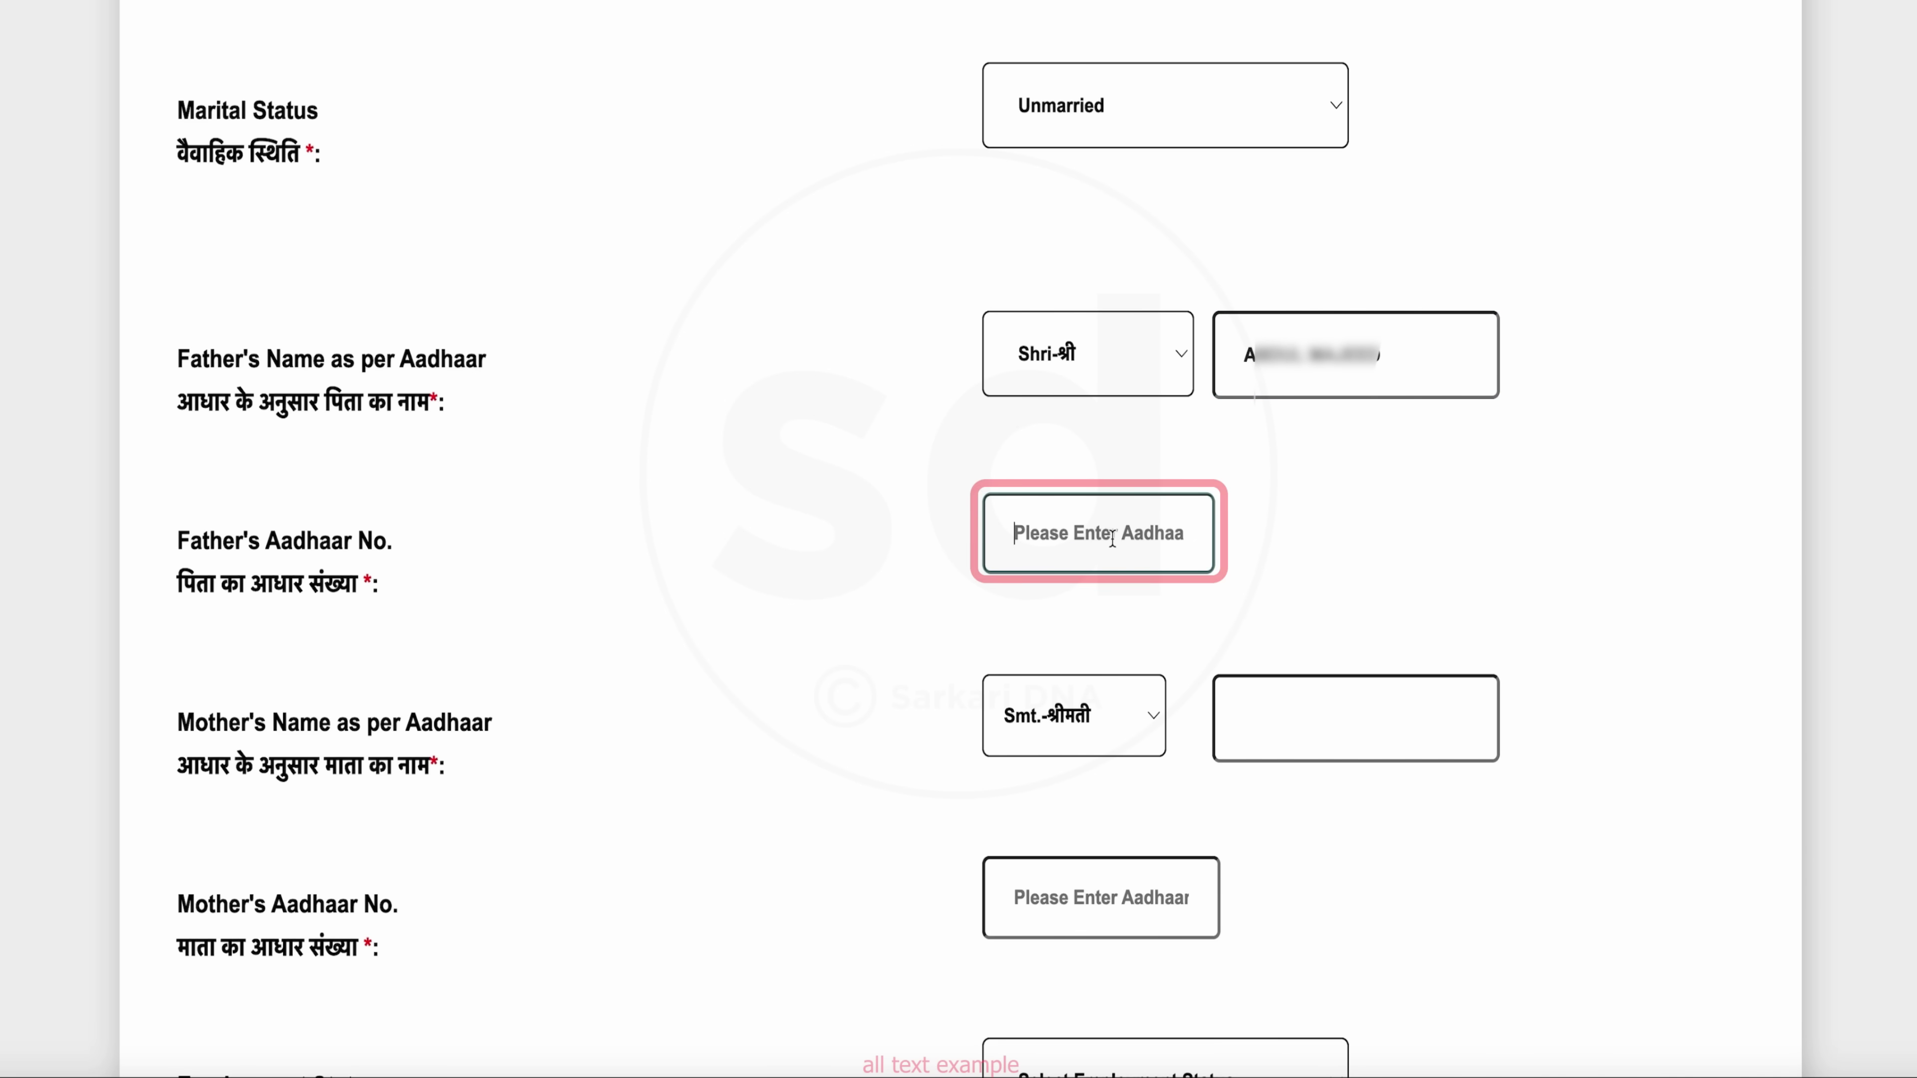
left_click(1347, 718)
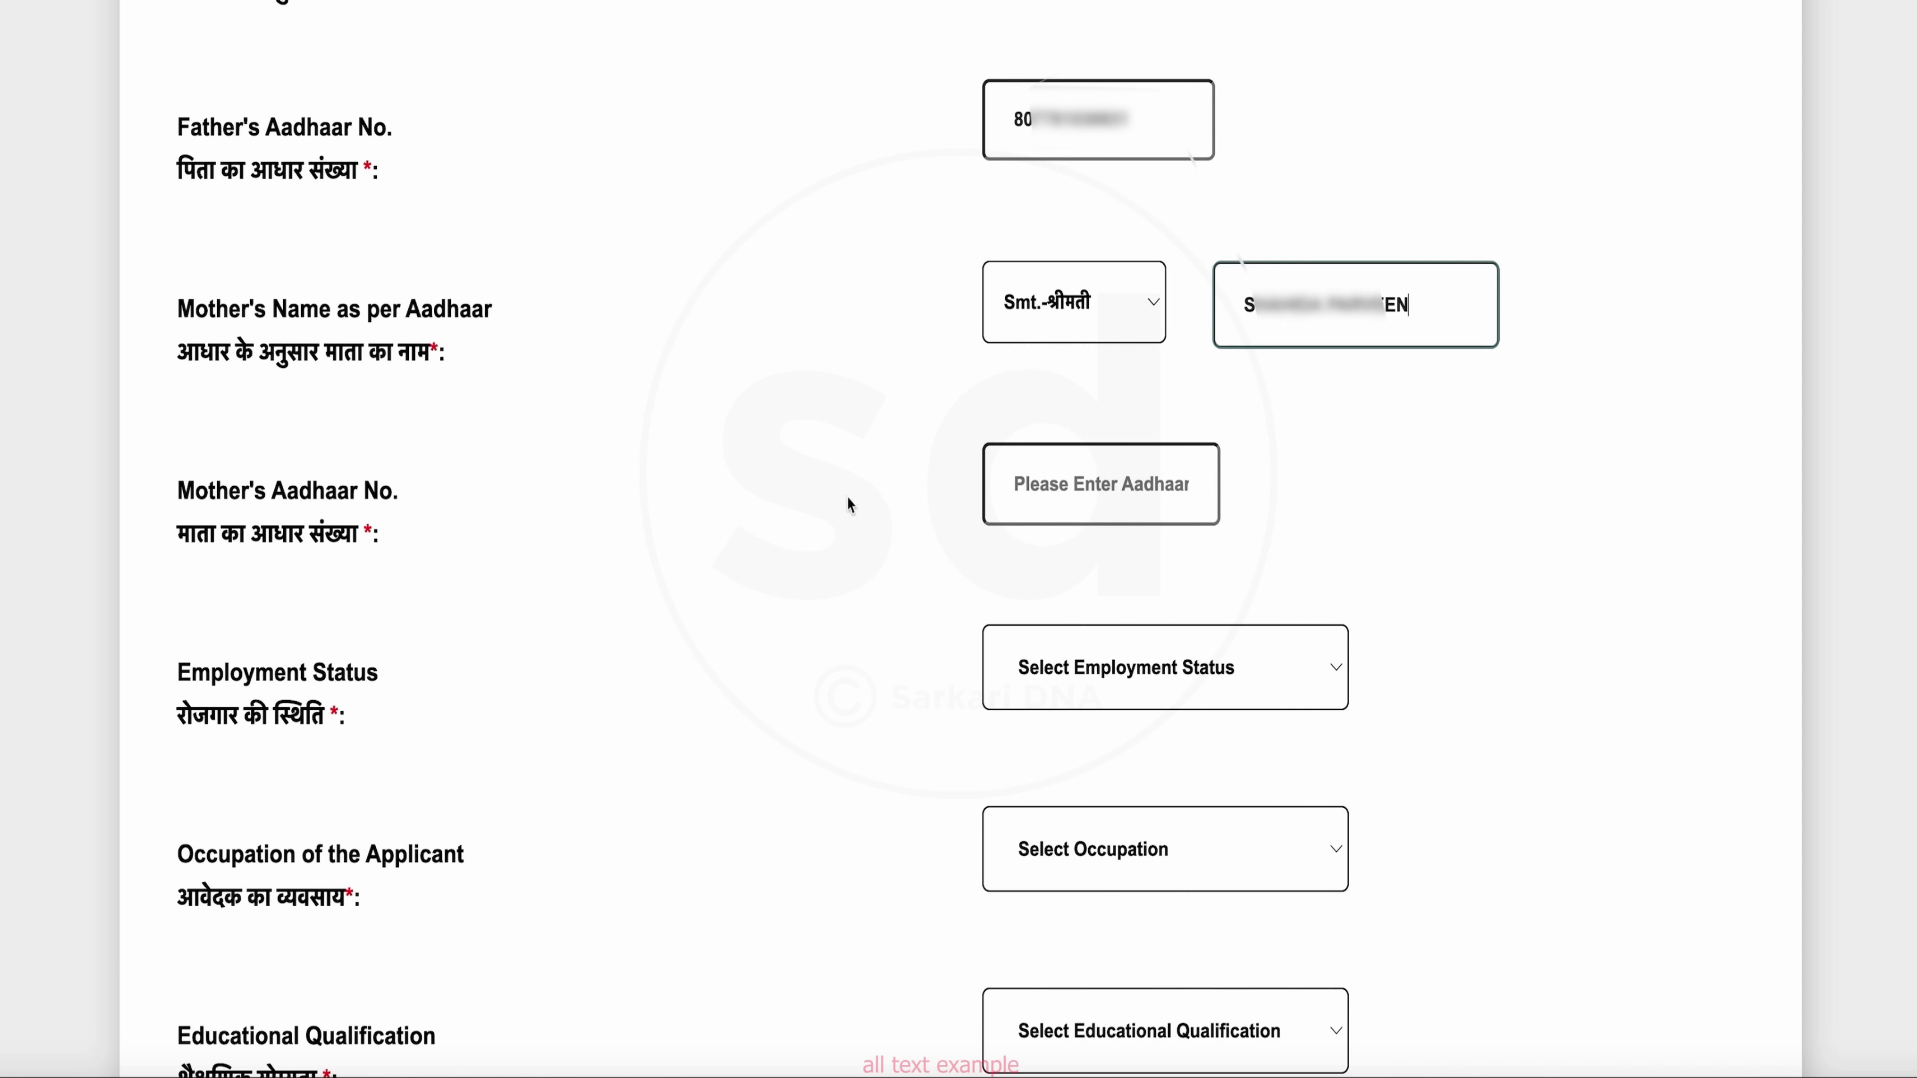
left_click(1115, 508)
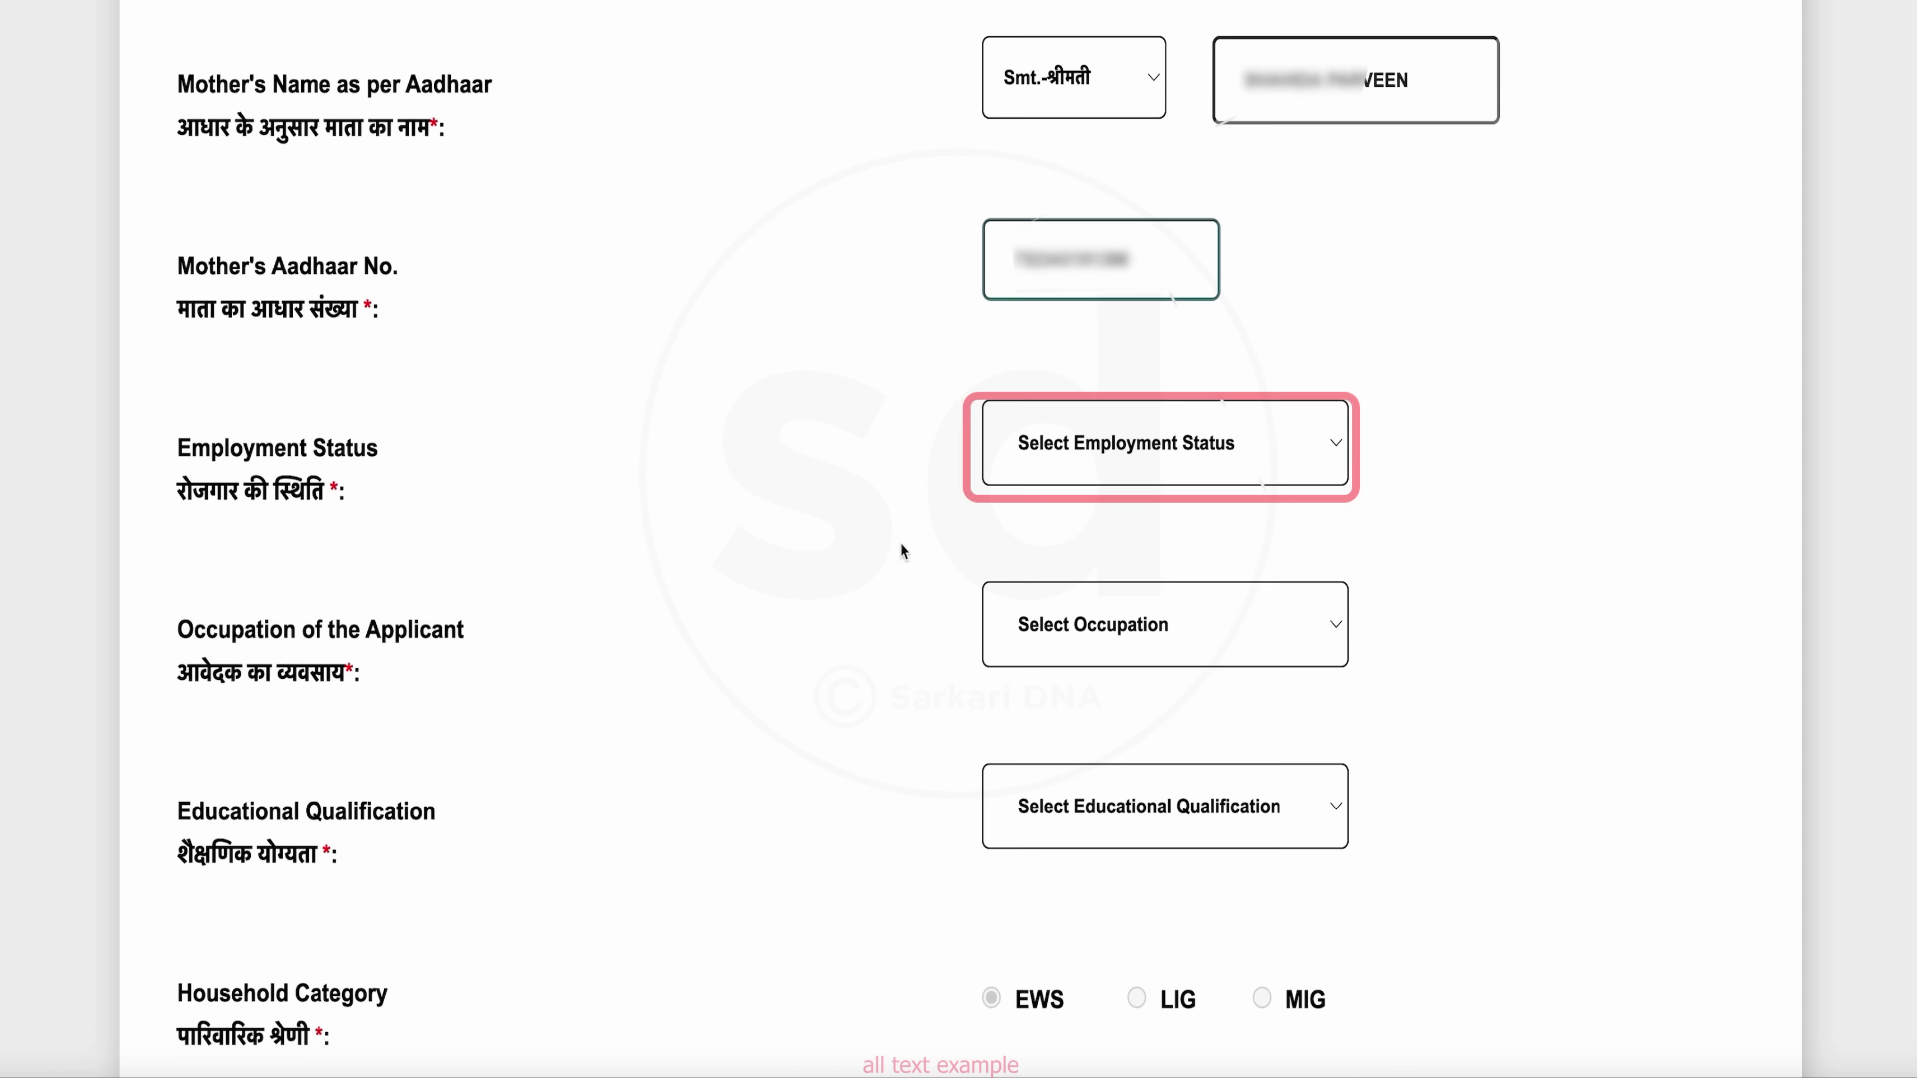
Set employment status to Labour and pick the occupation from the list
left_click(1275, 451)
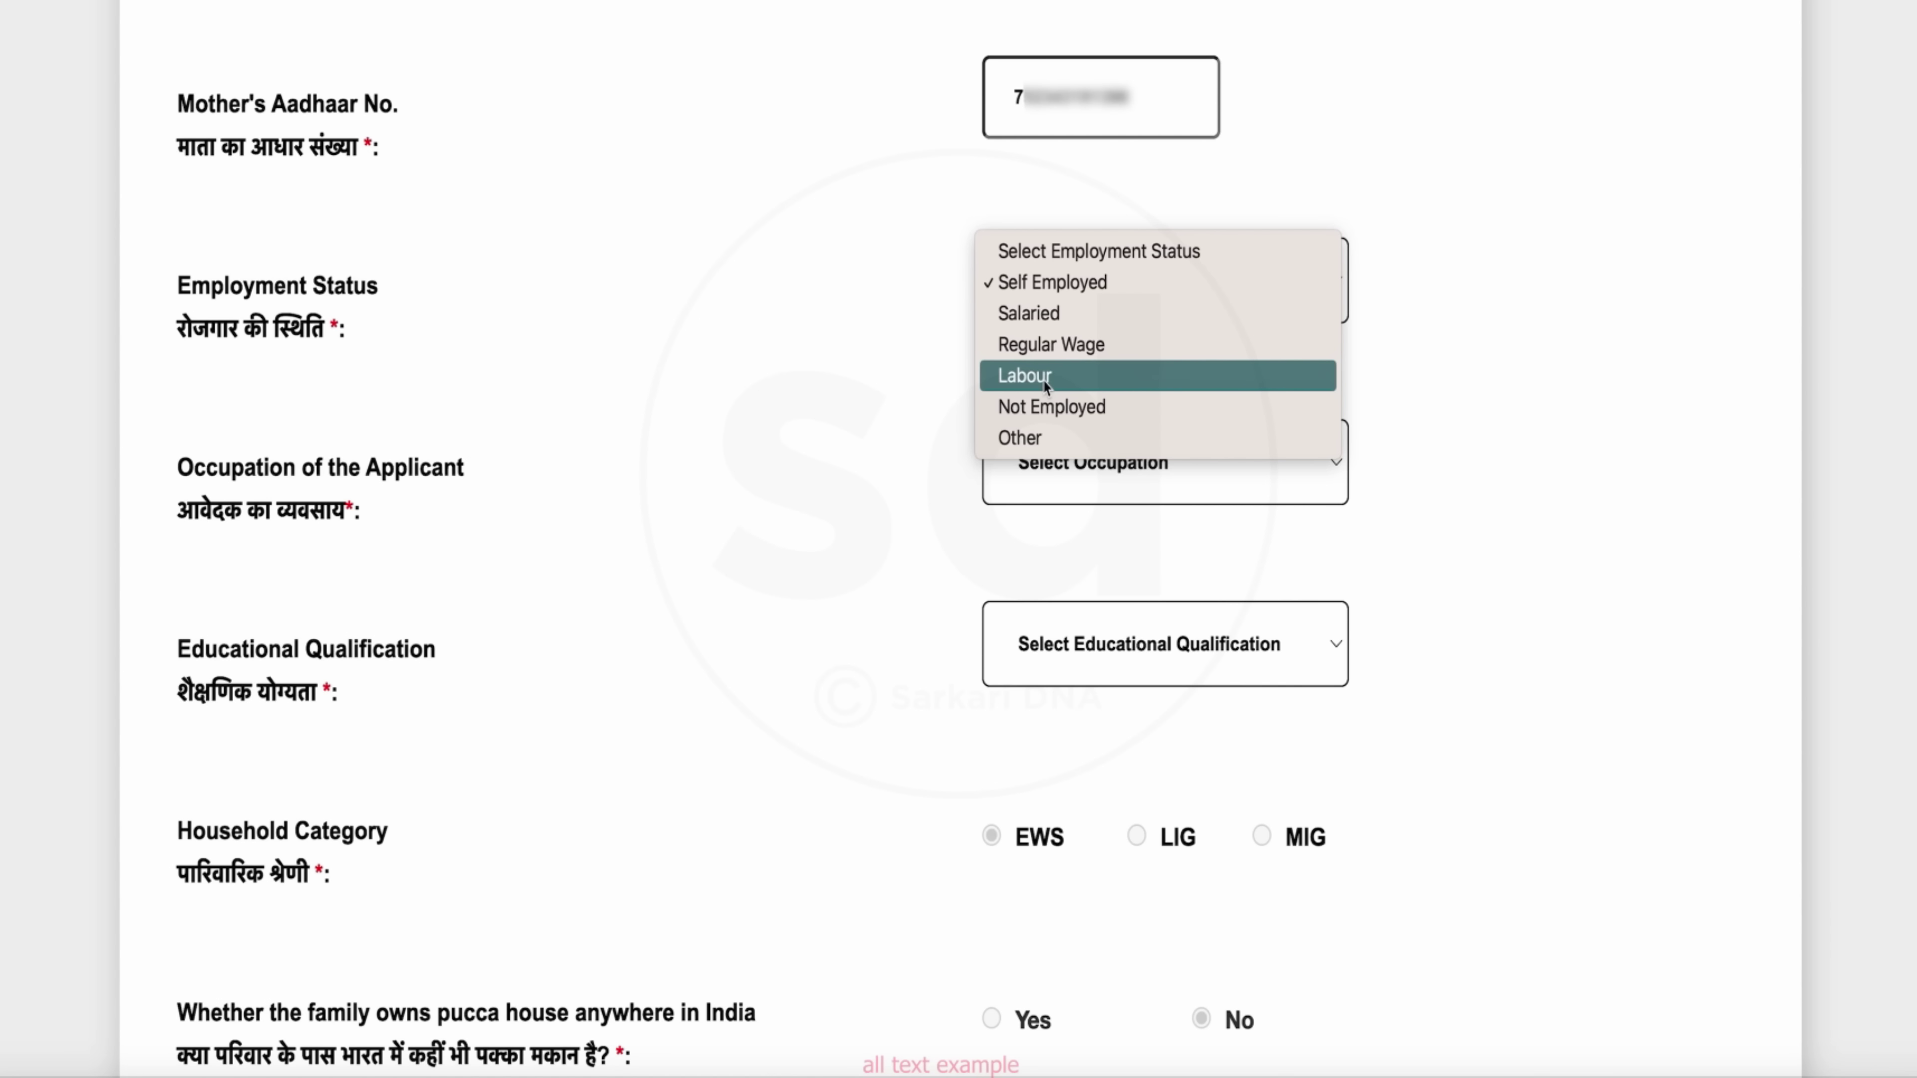
left_click(1045, 381)
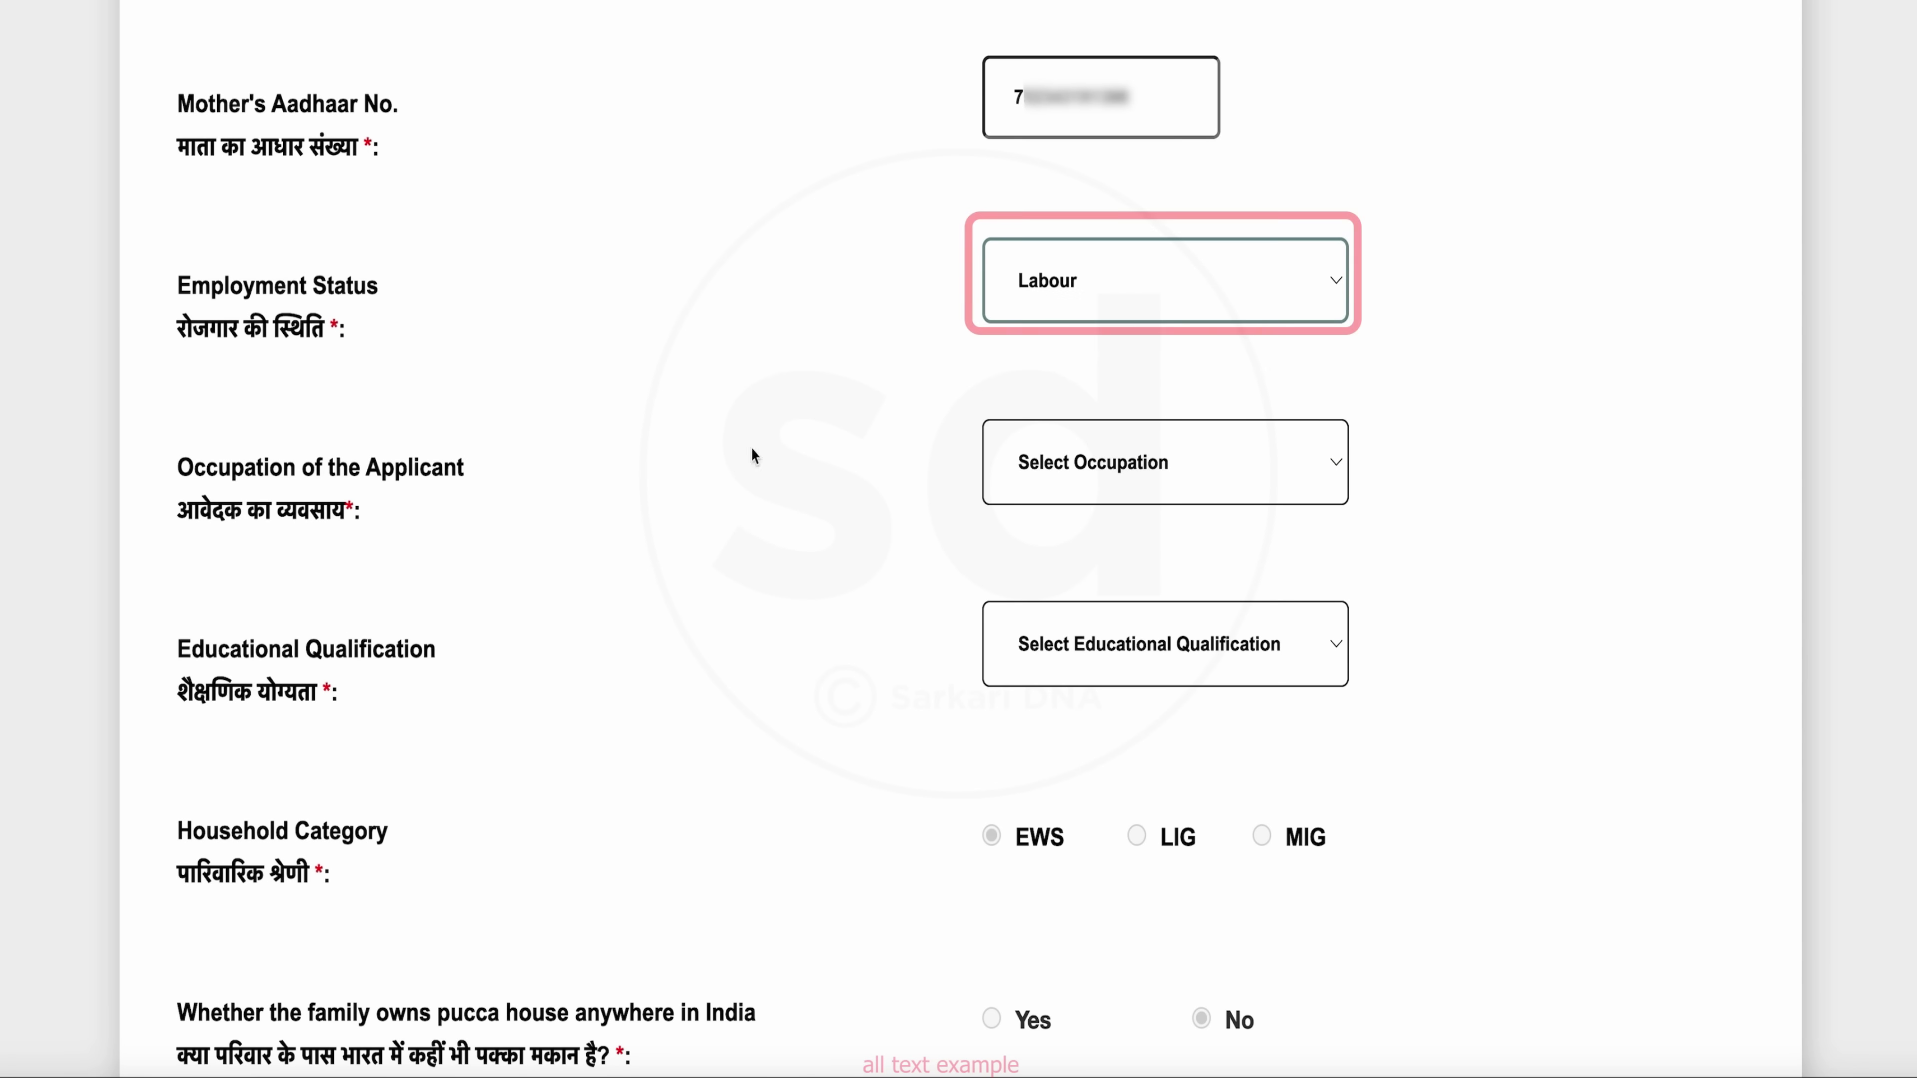
left_click(1238, 477)
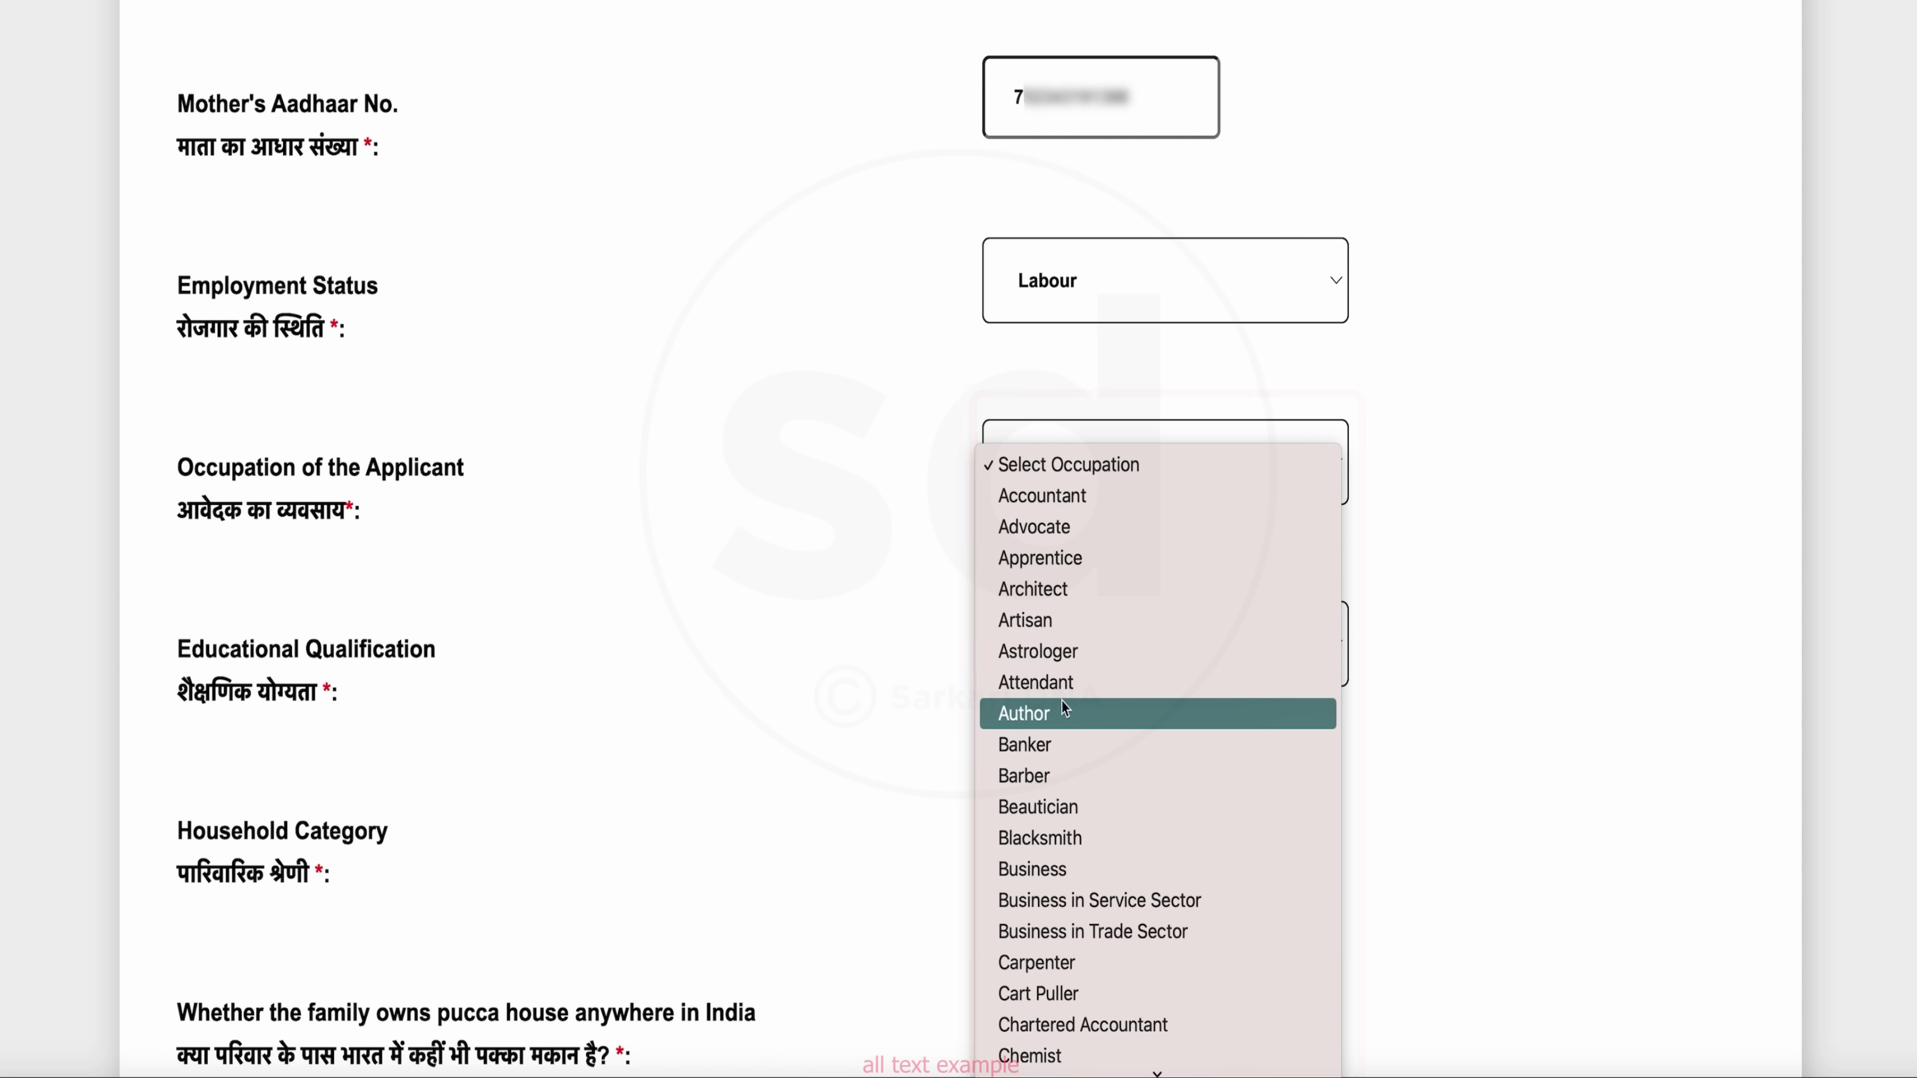
scroll(1072, 711, "down", 2)
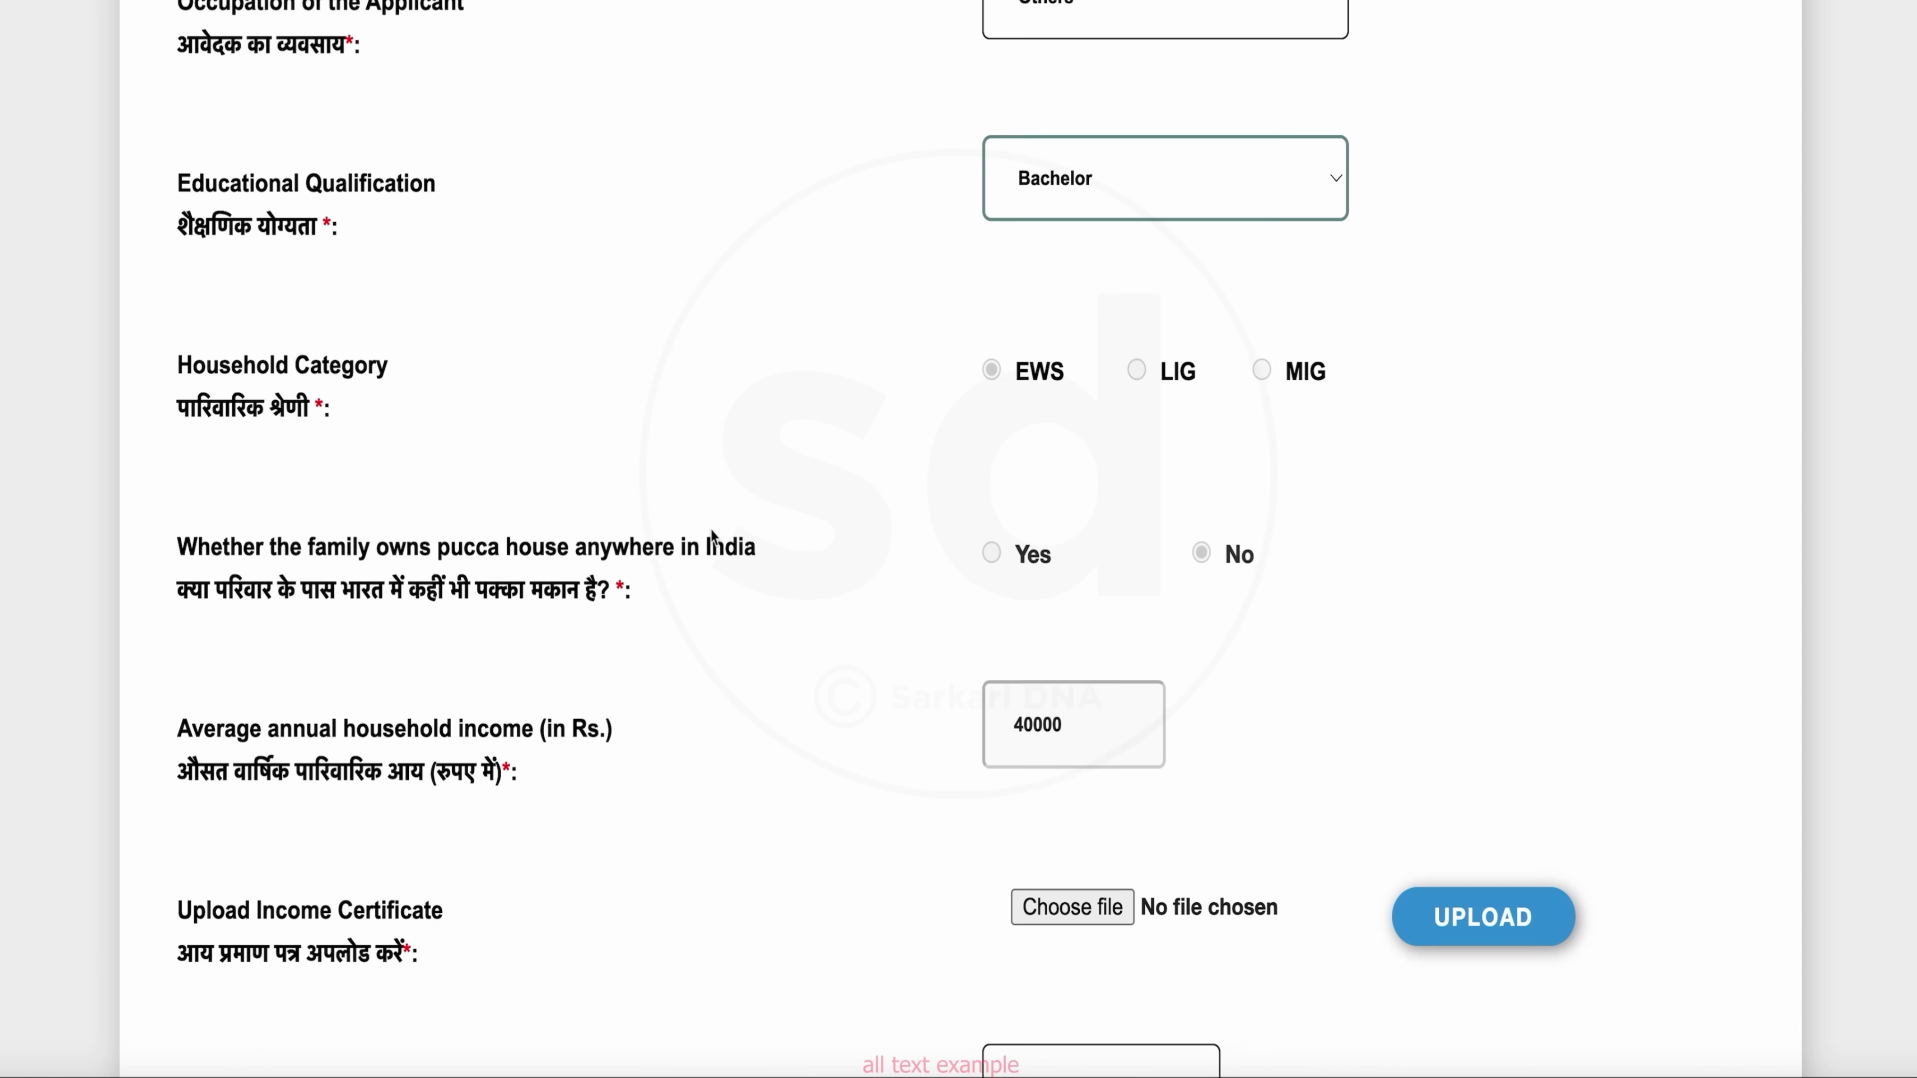
scroll(712, 537, "down", 1)
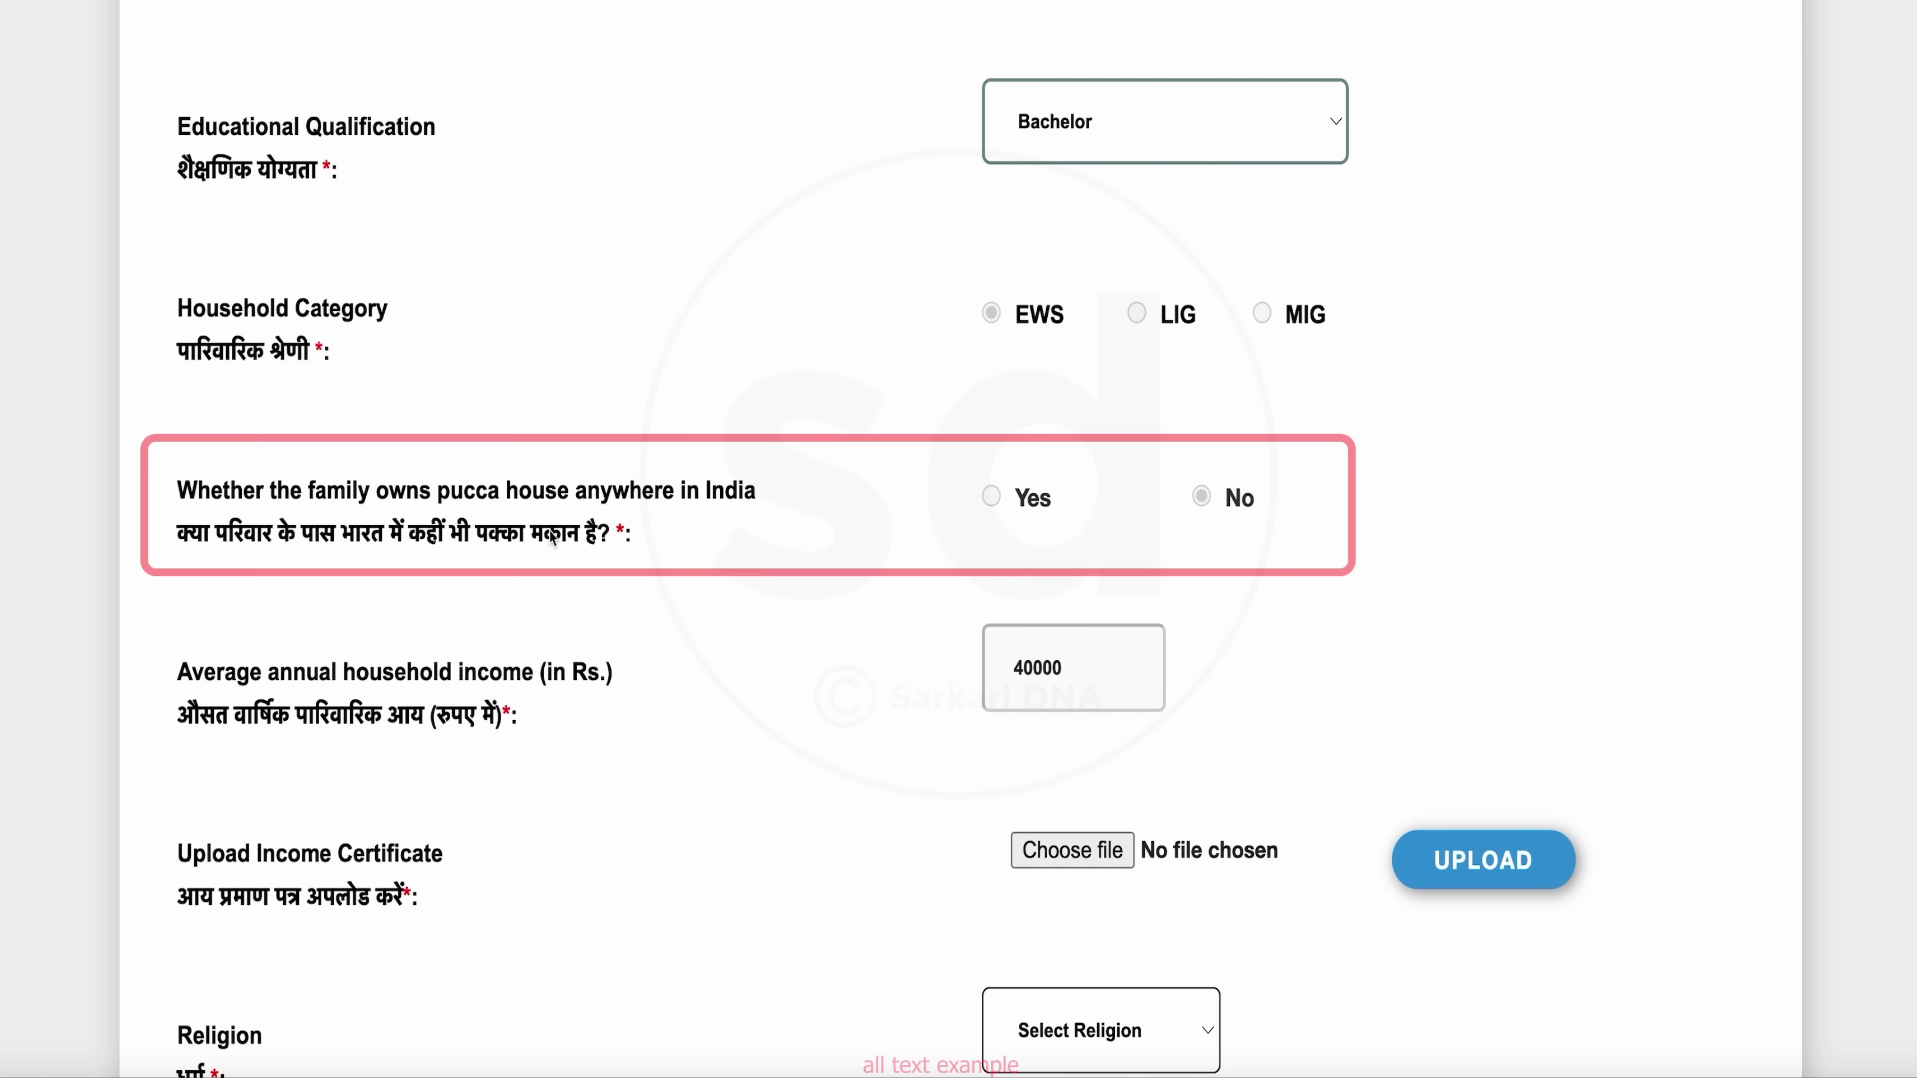
scroll(832, 608, "down", 5)
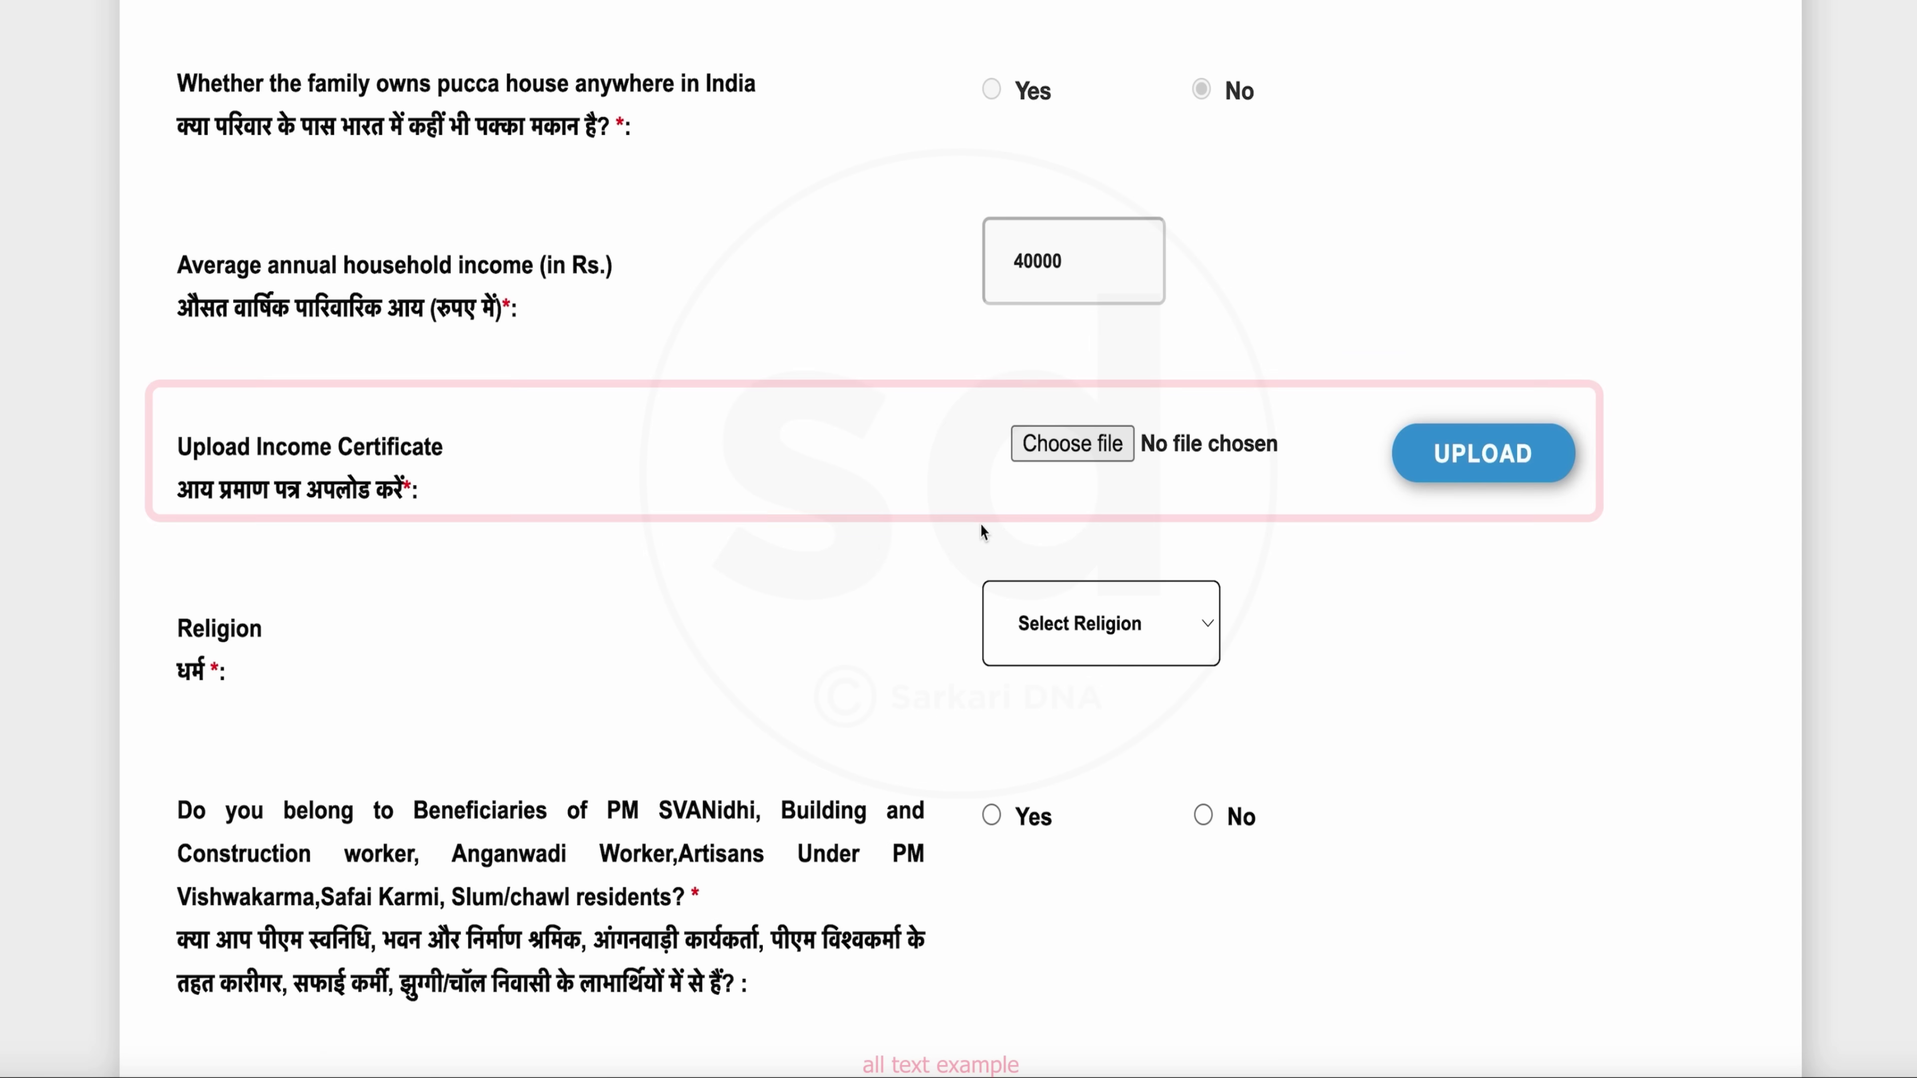
Set religion to Muslim and answer No to the scheme-beneficiary question
scroll(1057, 604, "up", 1)
left_click(1211, 679)
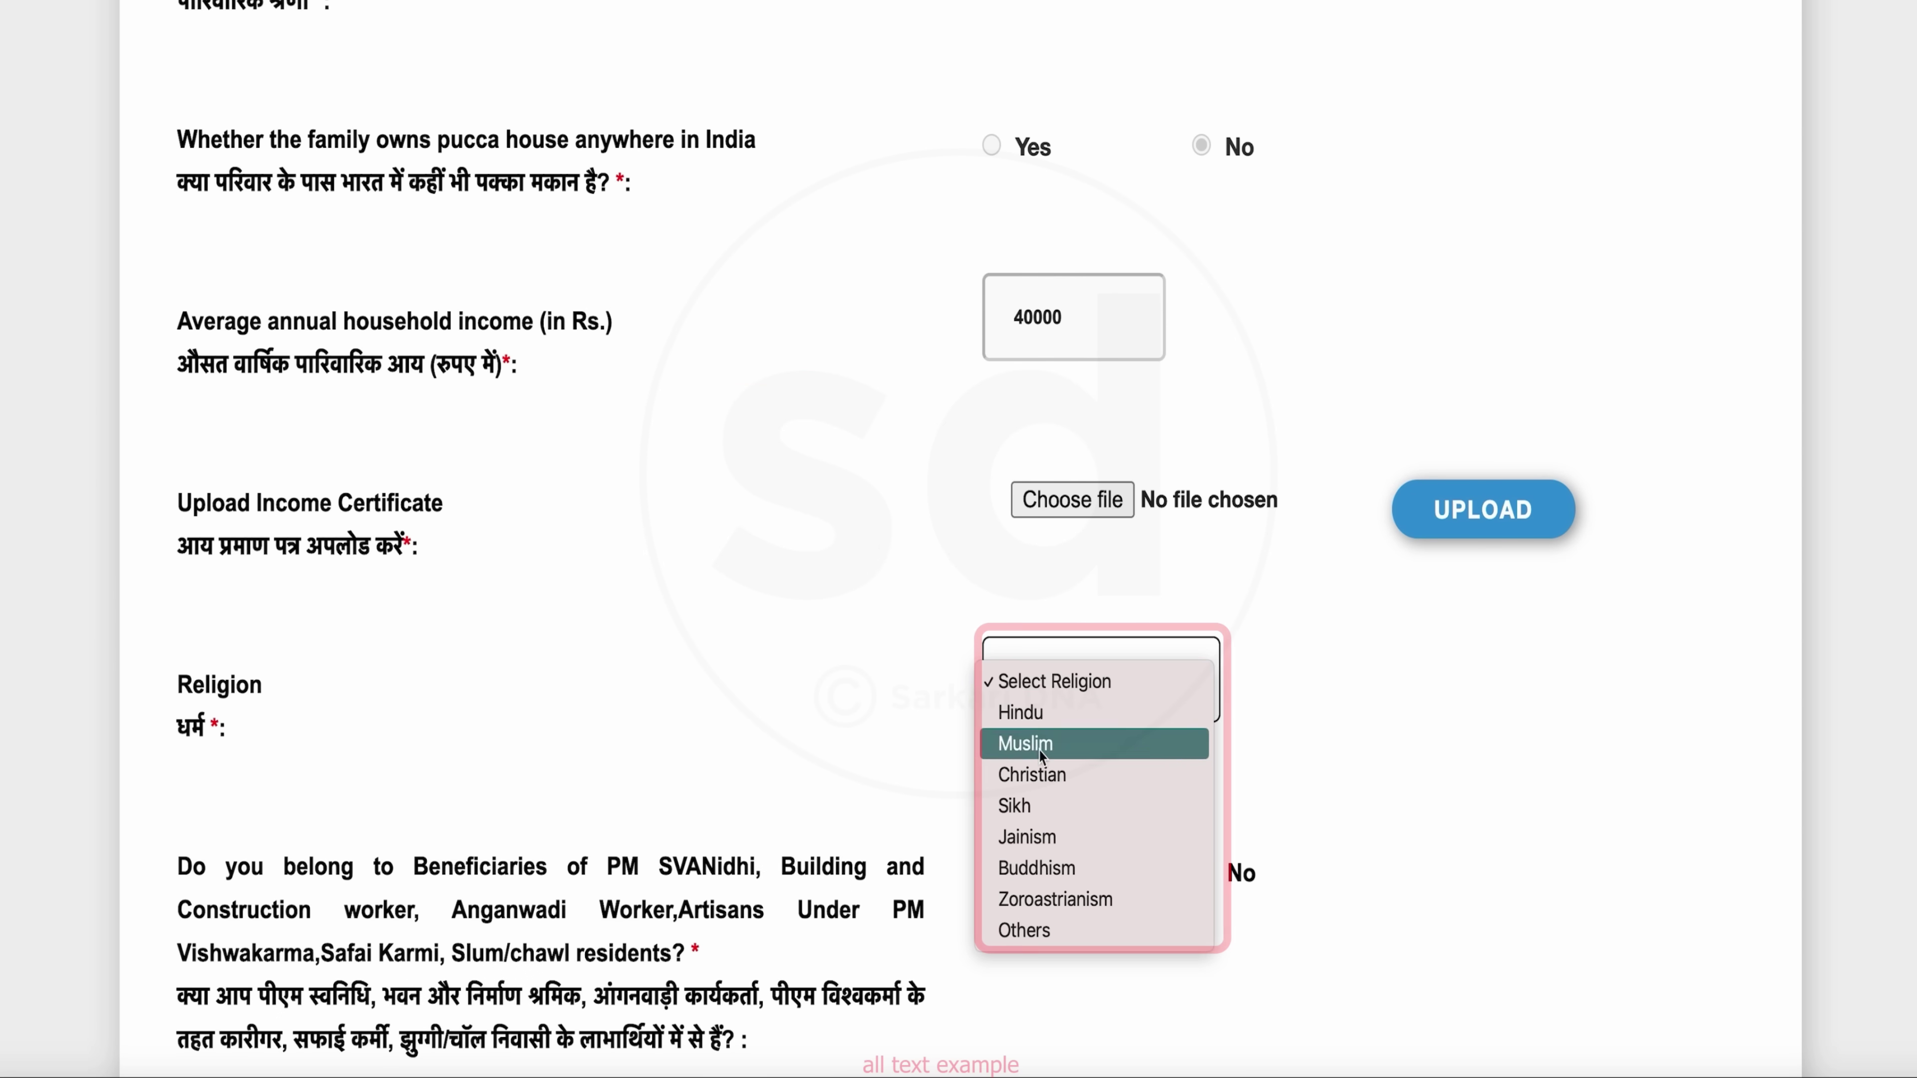
left_click(1066, 746)
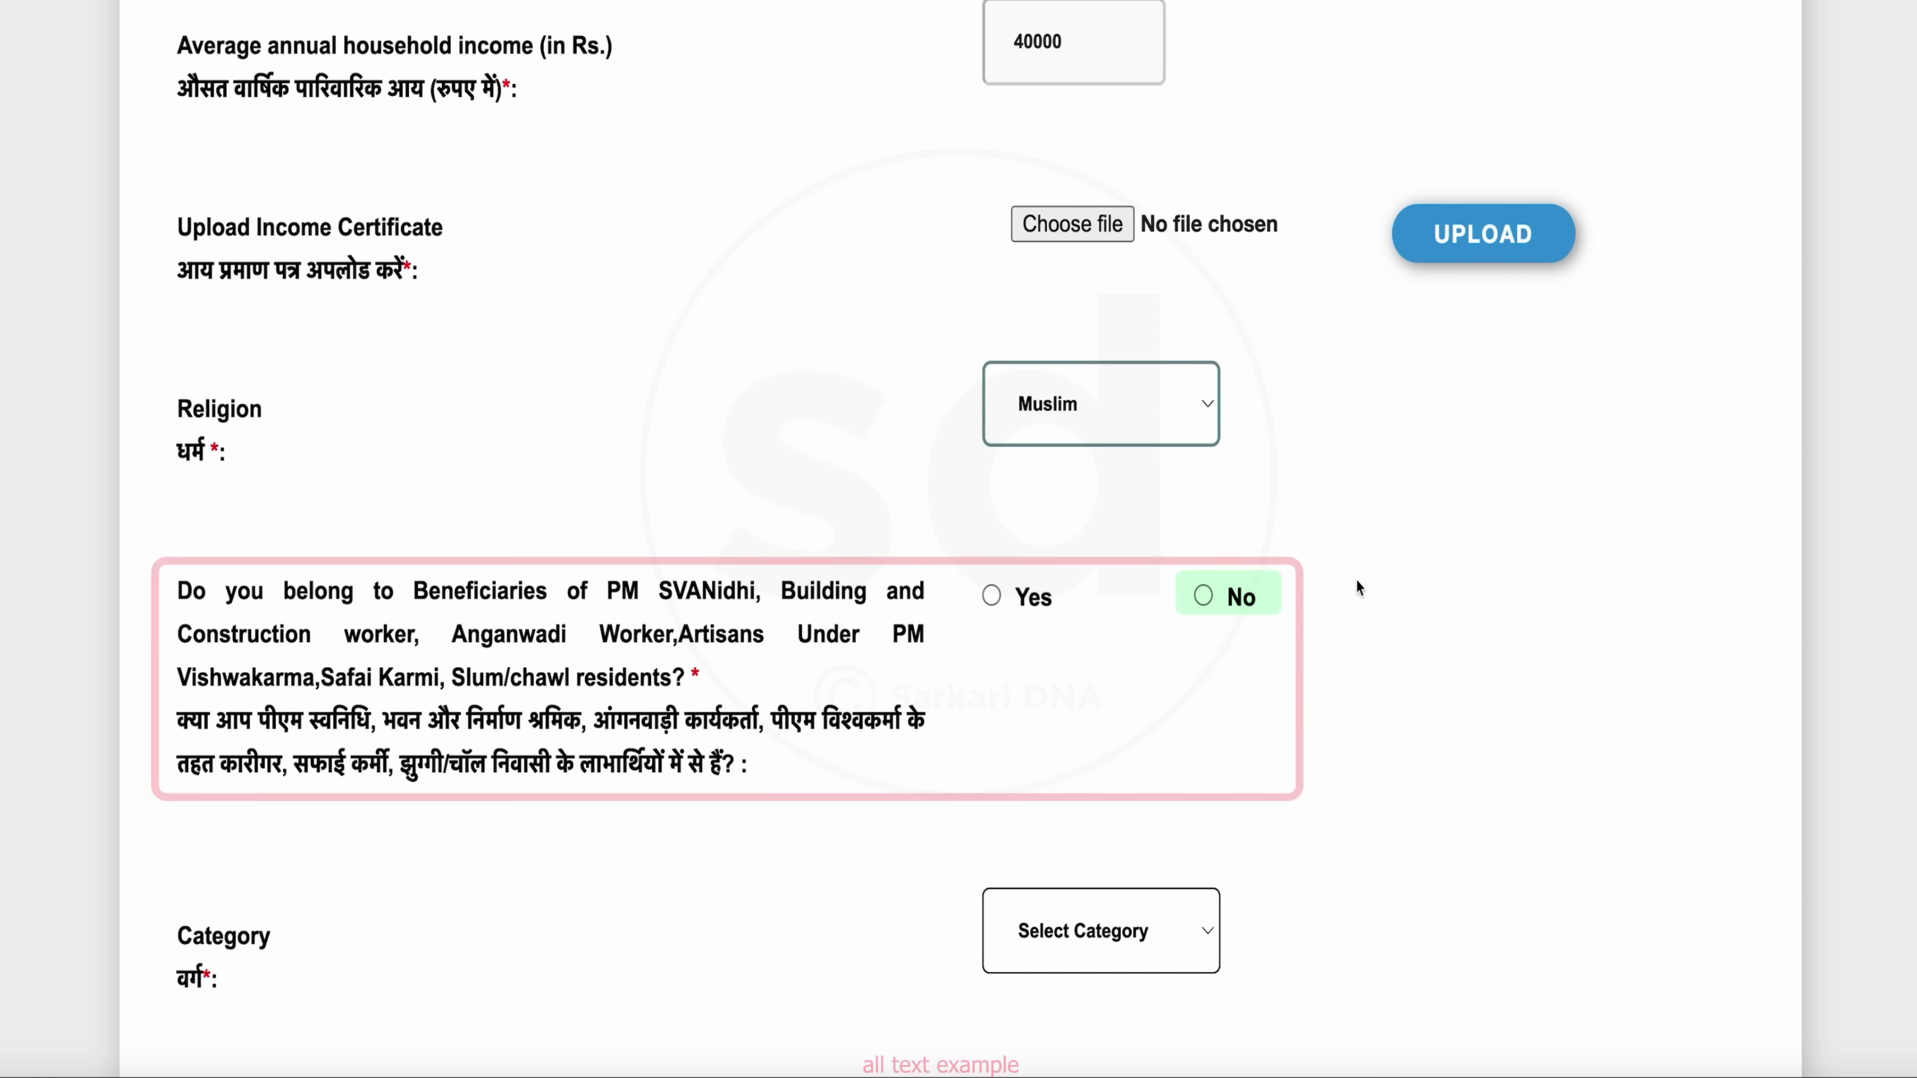
left_click(1204, 597)
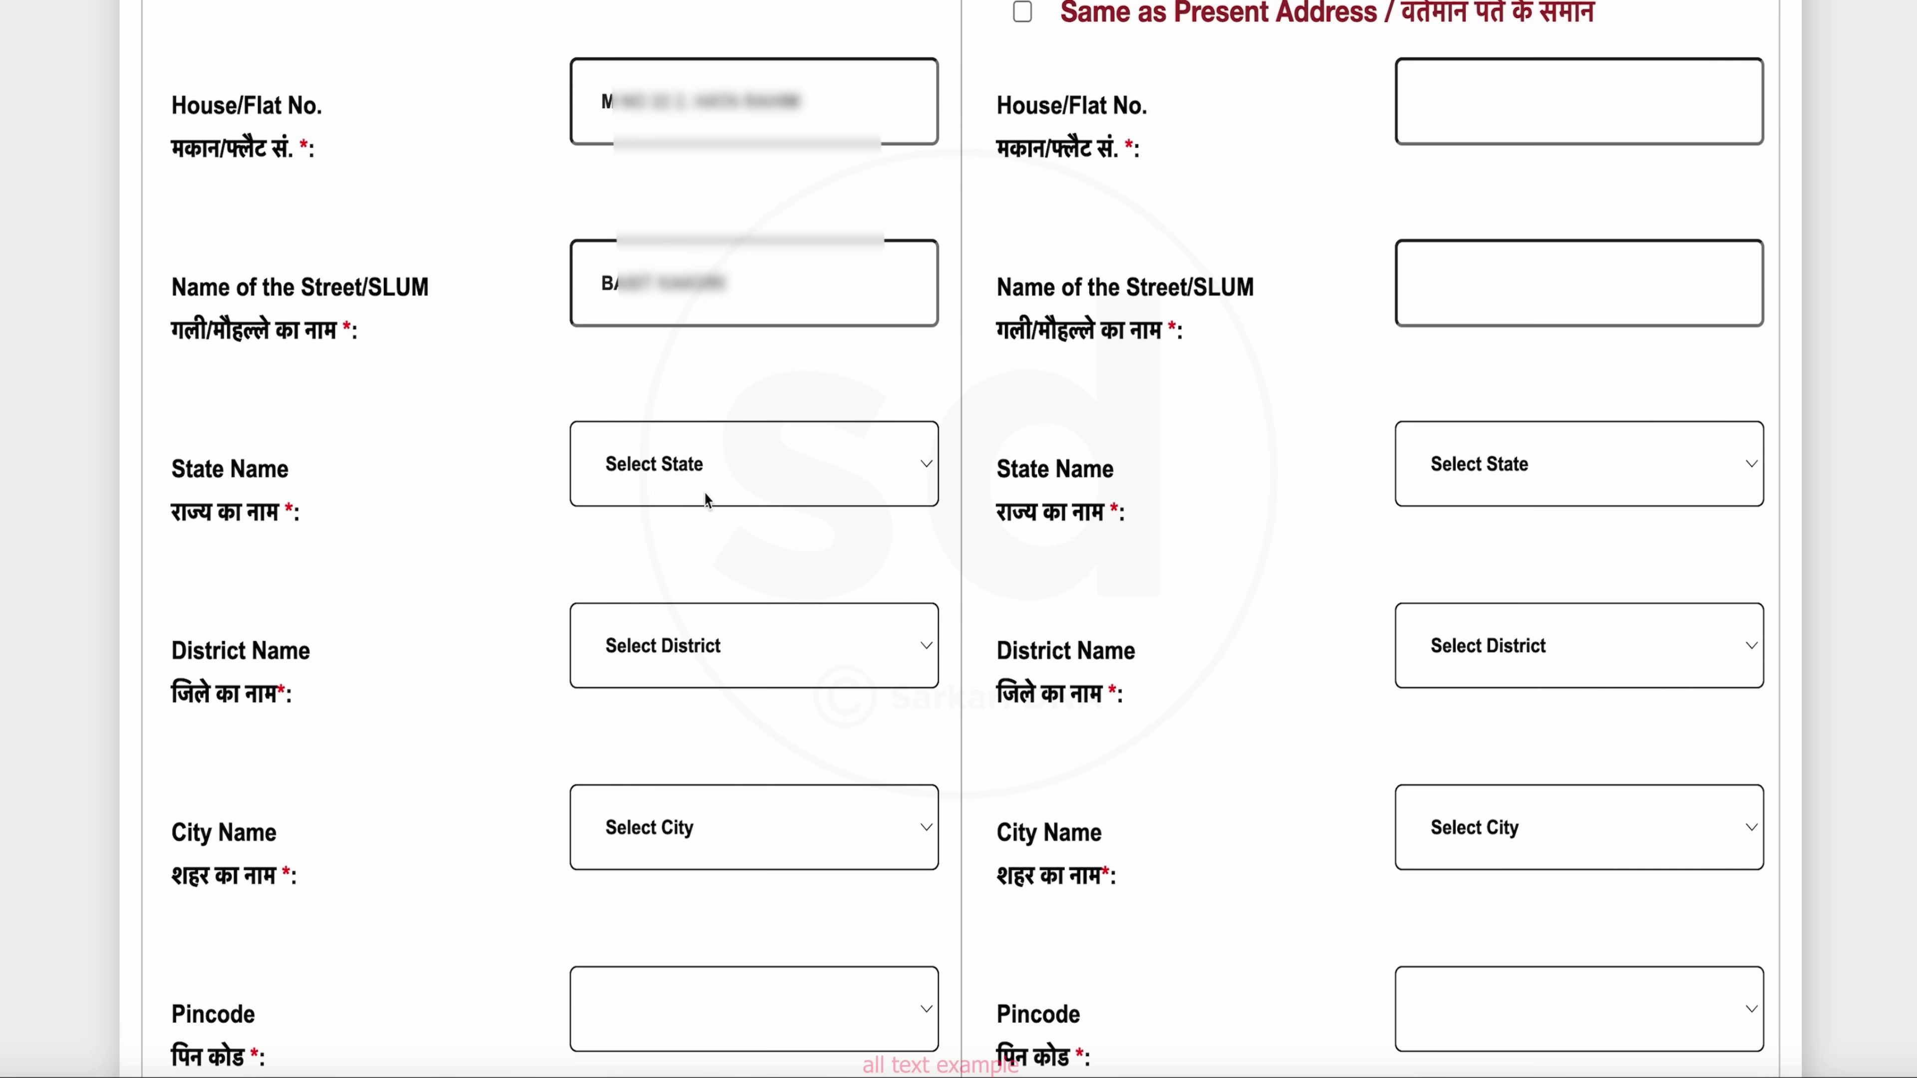
Set the present address state to Uttar Pradesh and fill in the mobile number and e-mail
left_click(777, 490)
key("u")
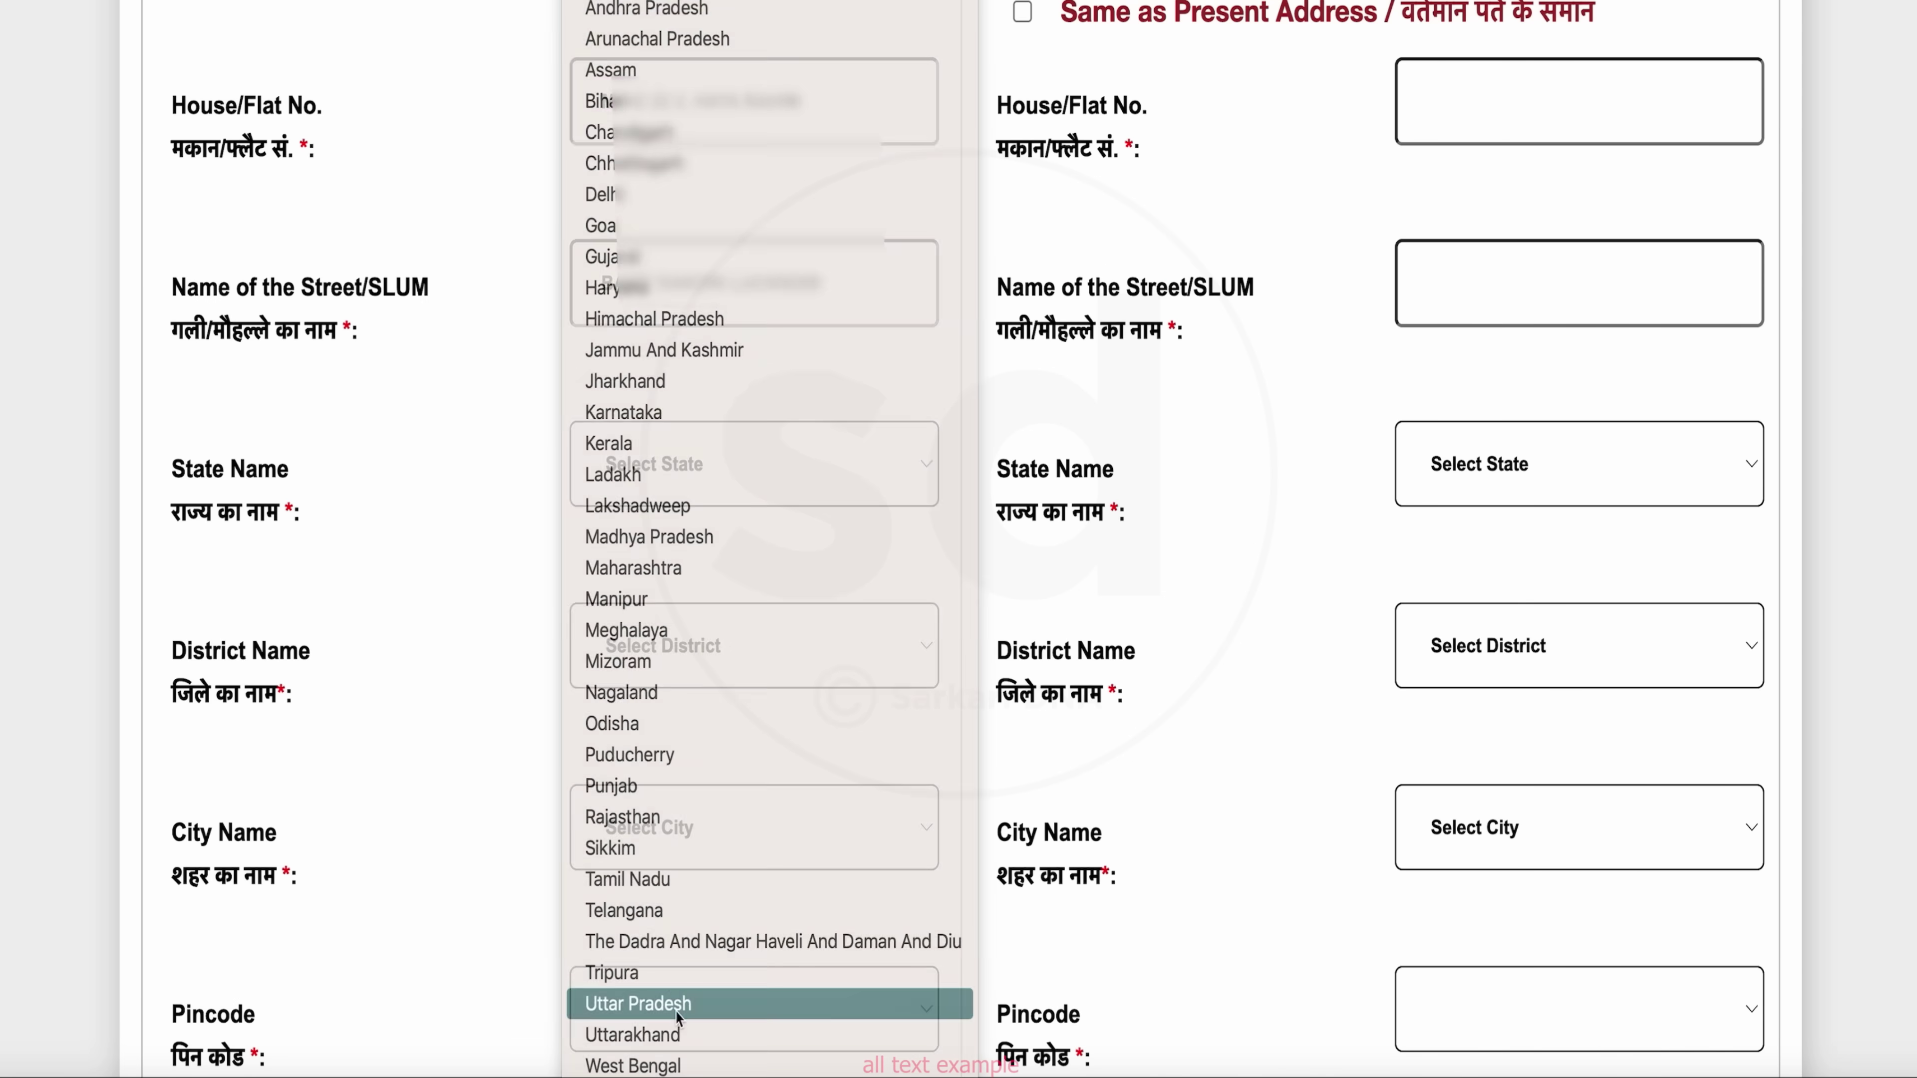
key("Return")
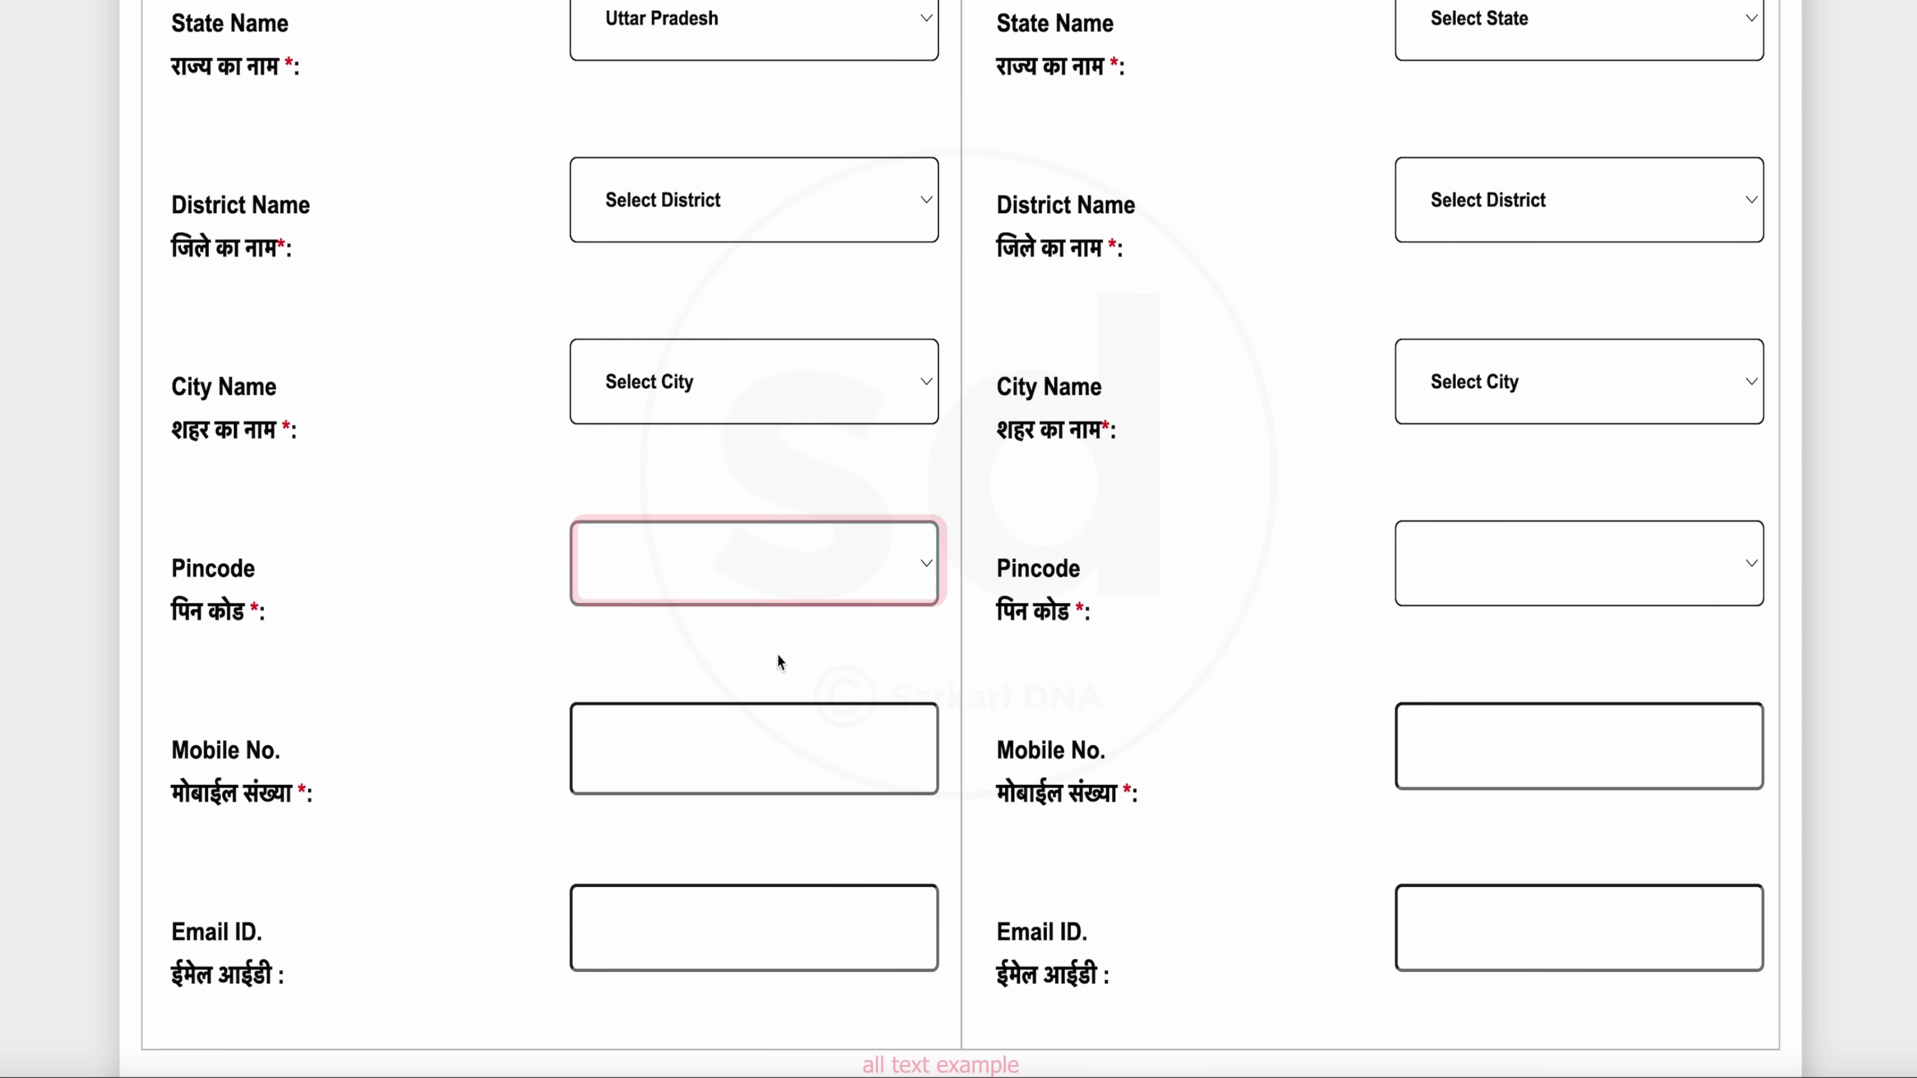
scroll(767, 652, "down", 1)
left_click(809, 586)
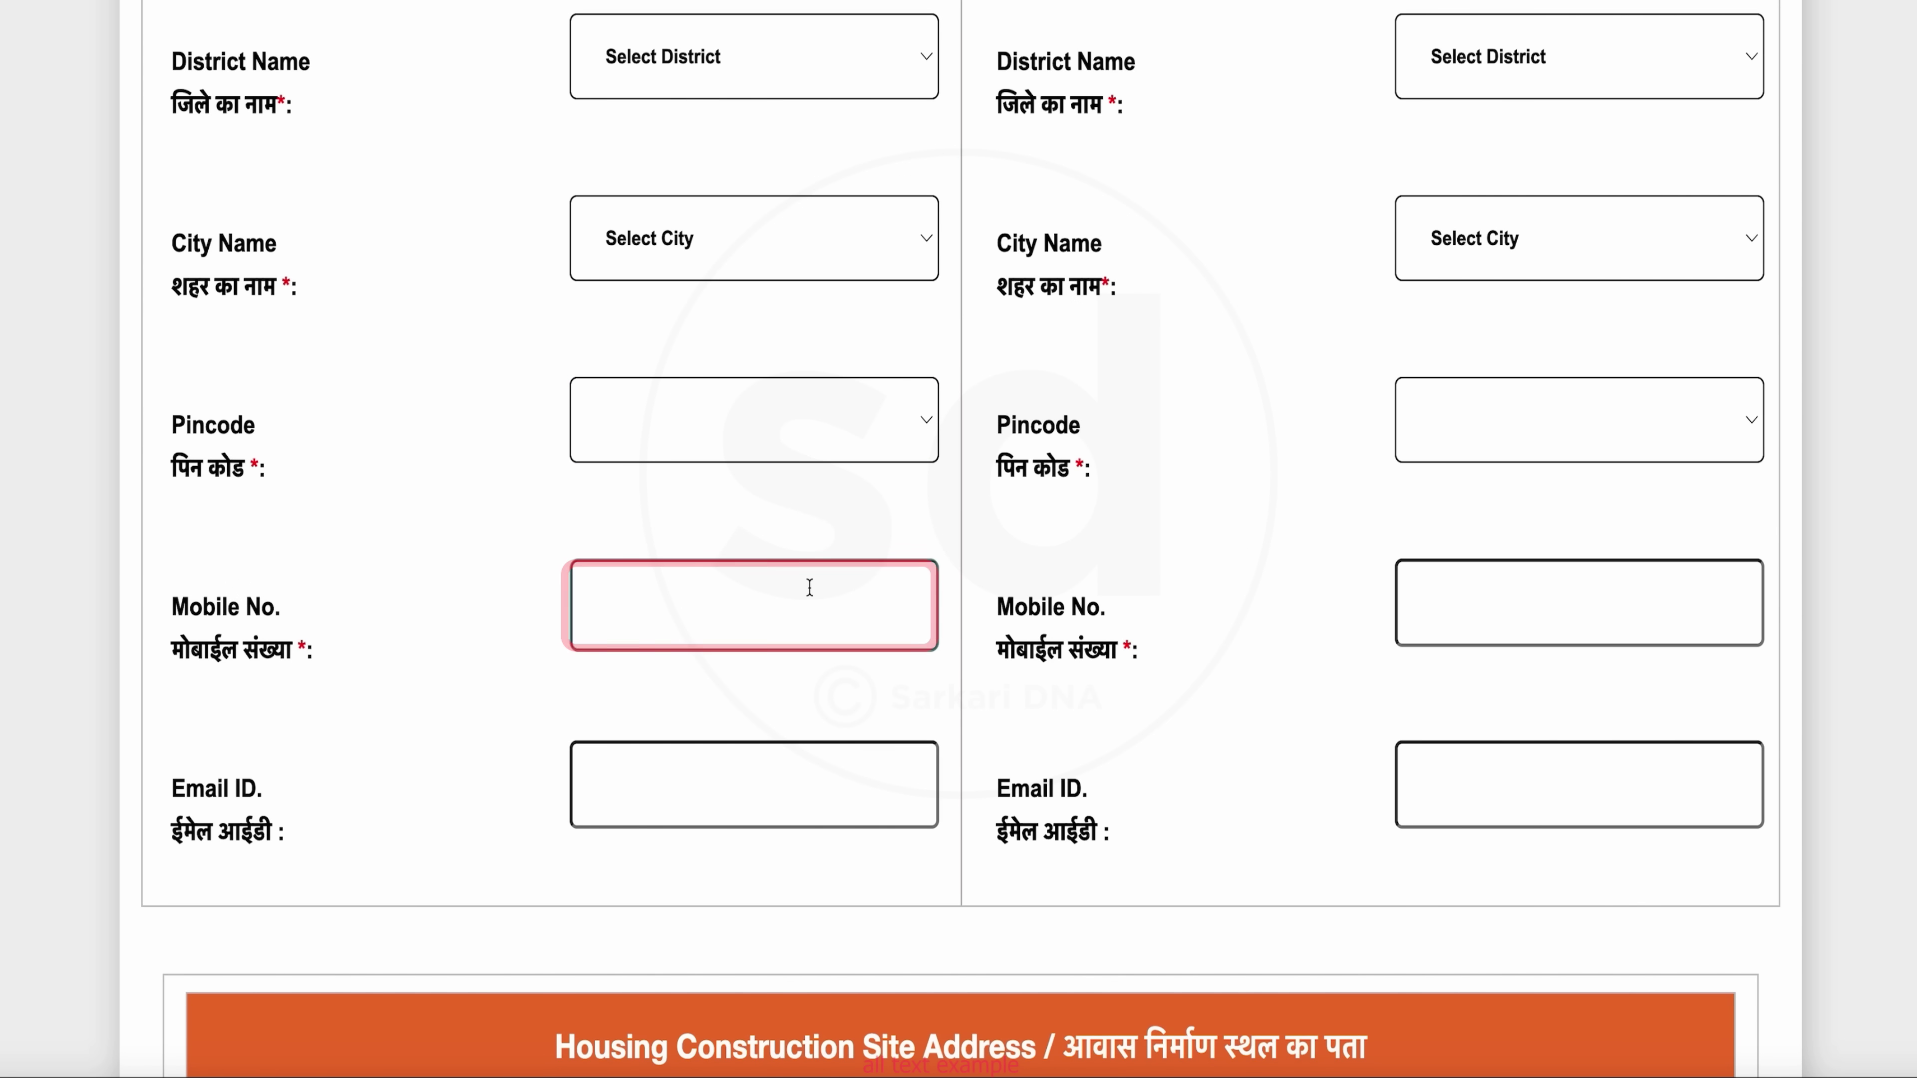
left_click(777, 797)
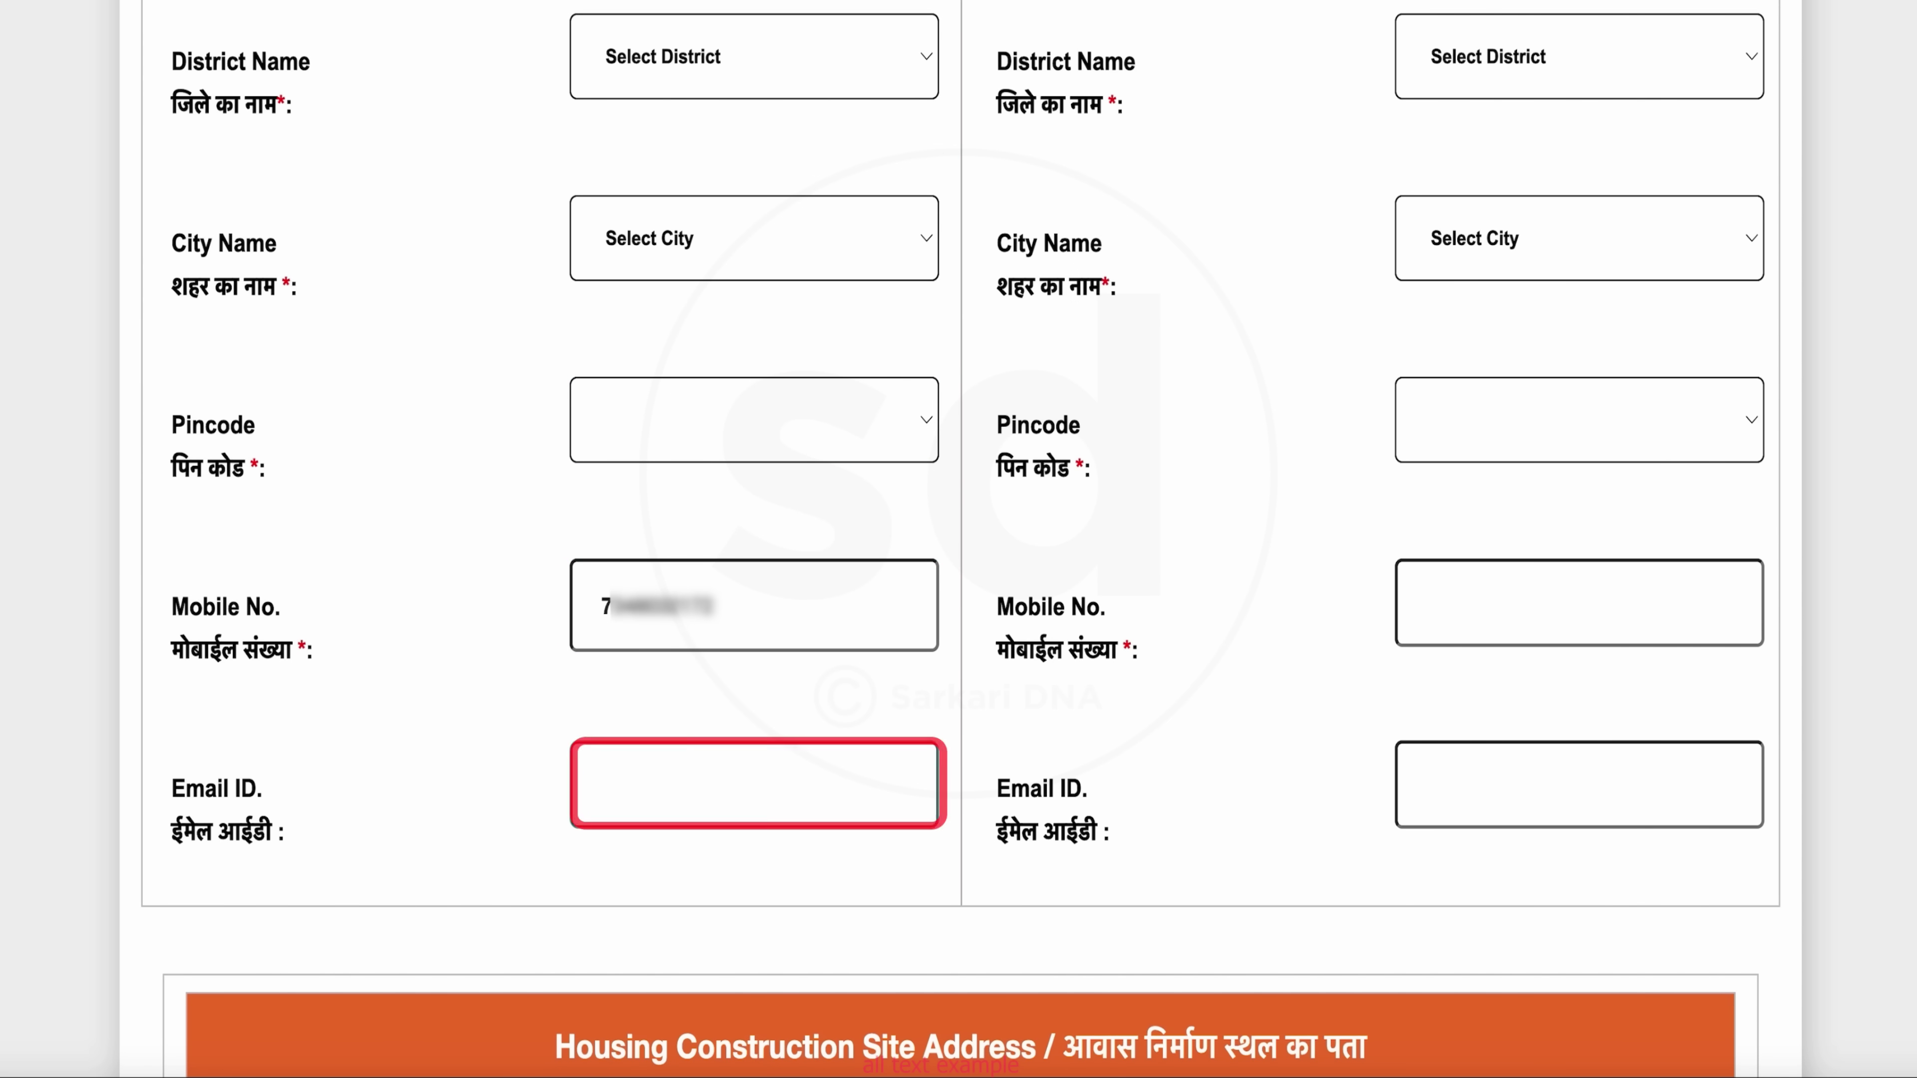
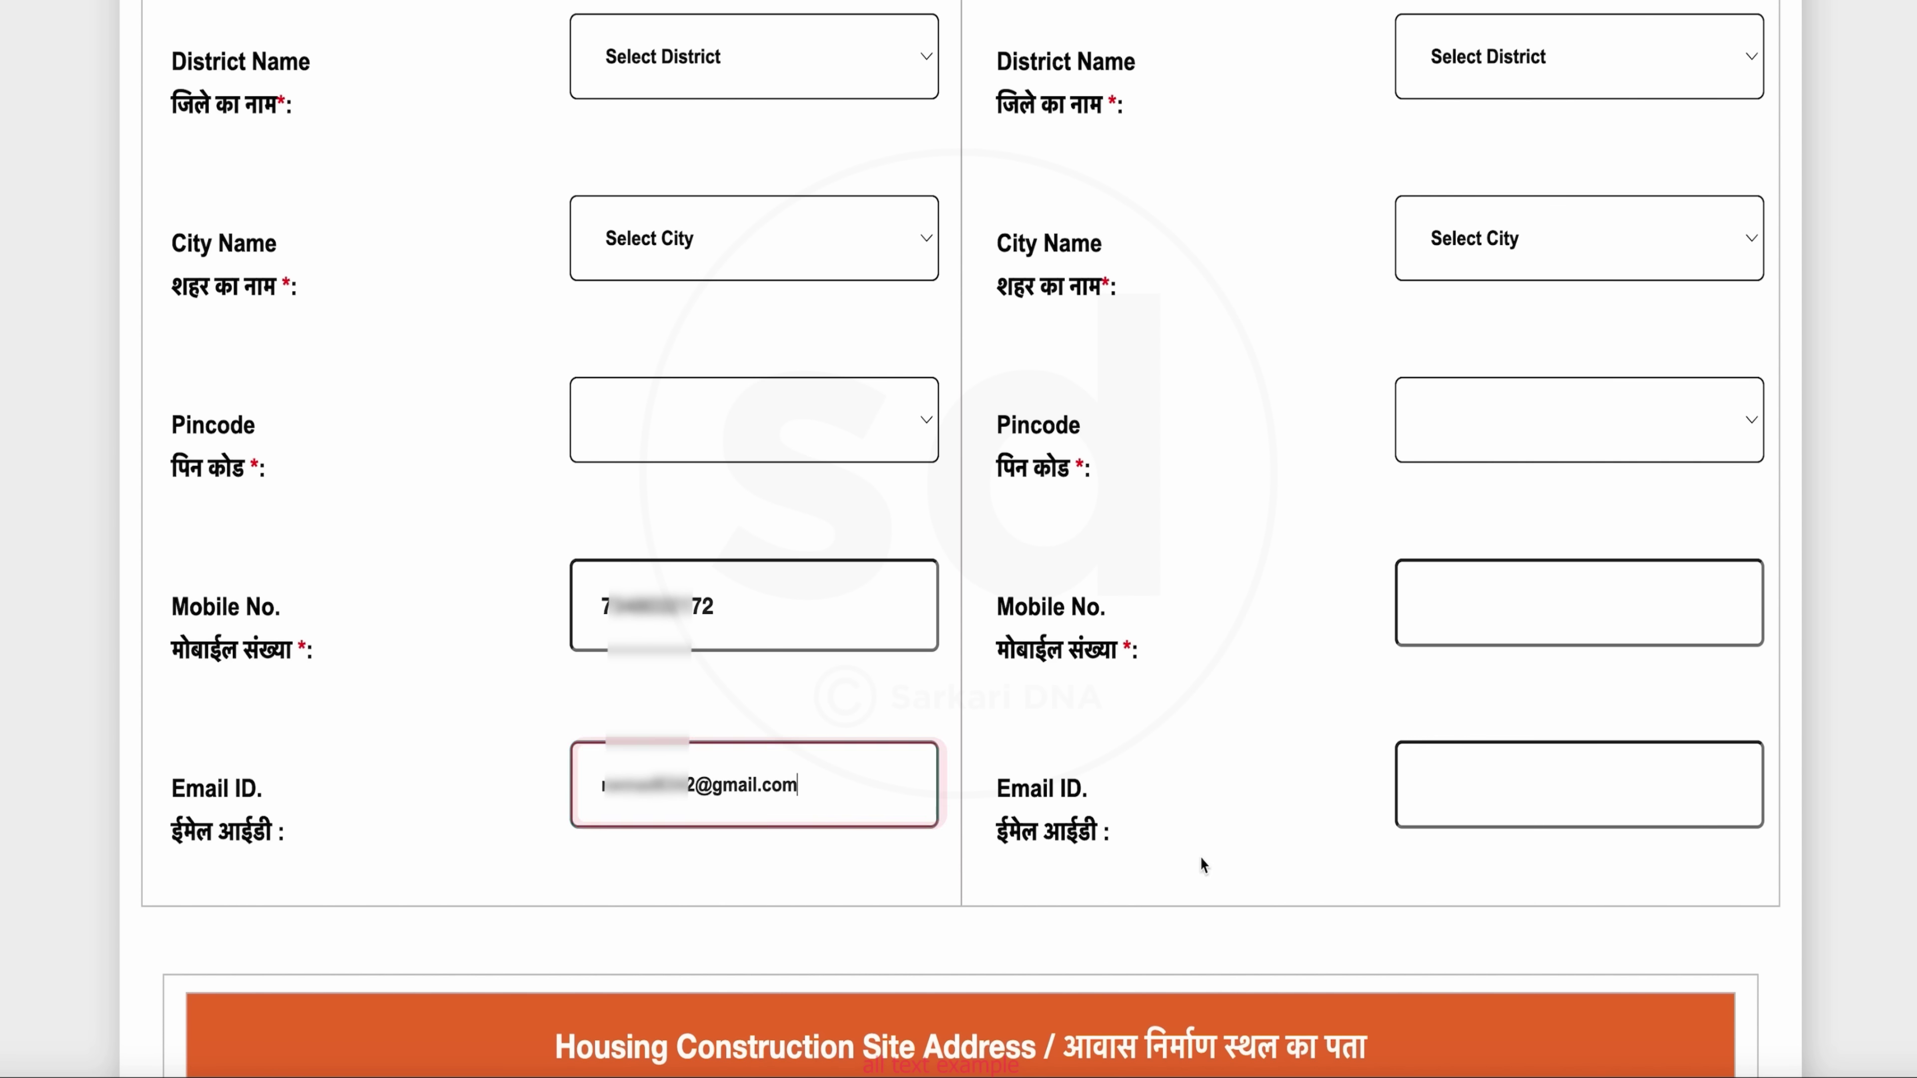
Mark the permanent address as Same as Present Address
scroll(1061, 260, "up", 10)
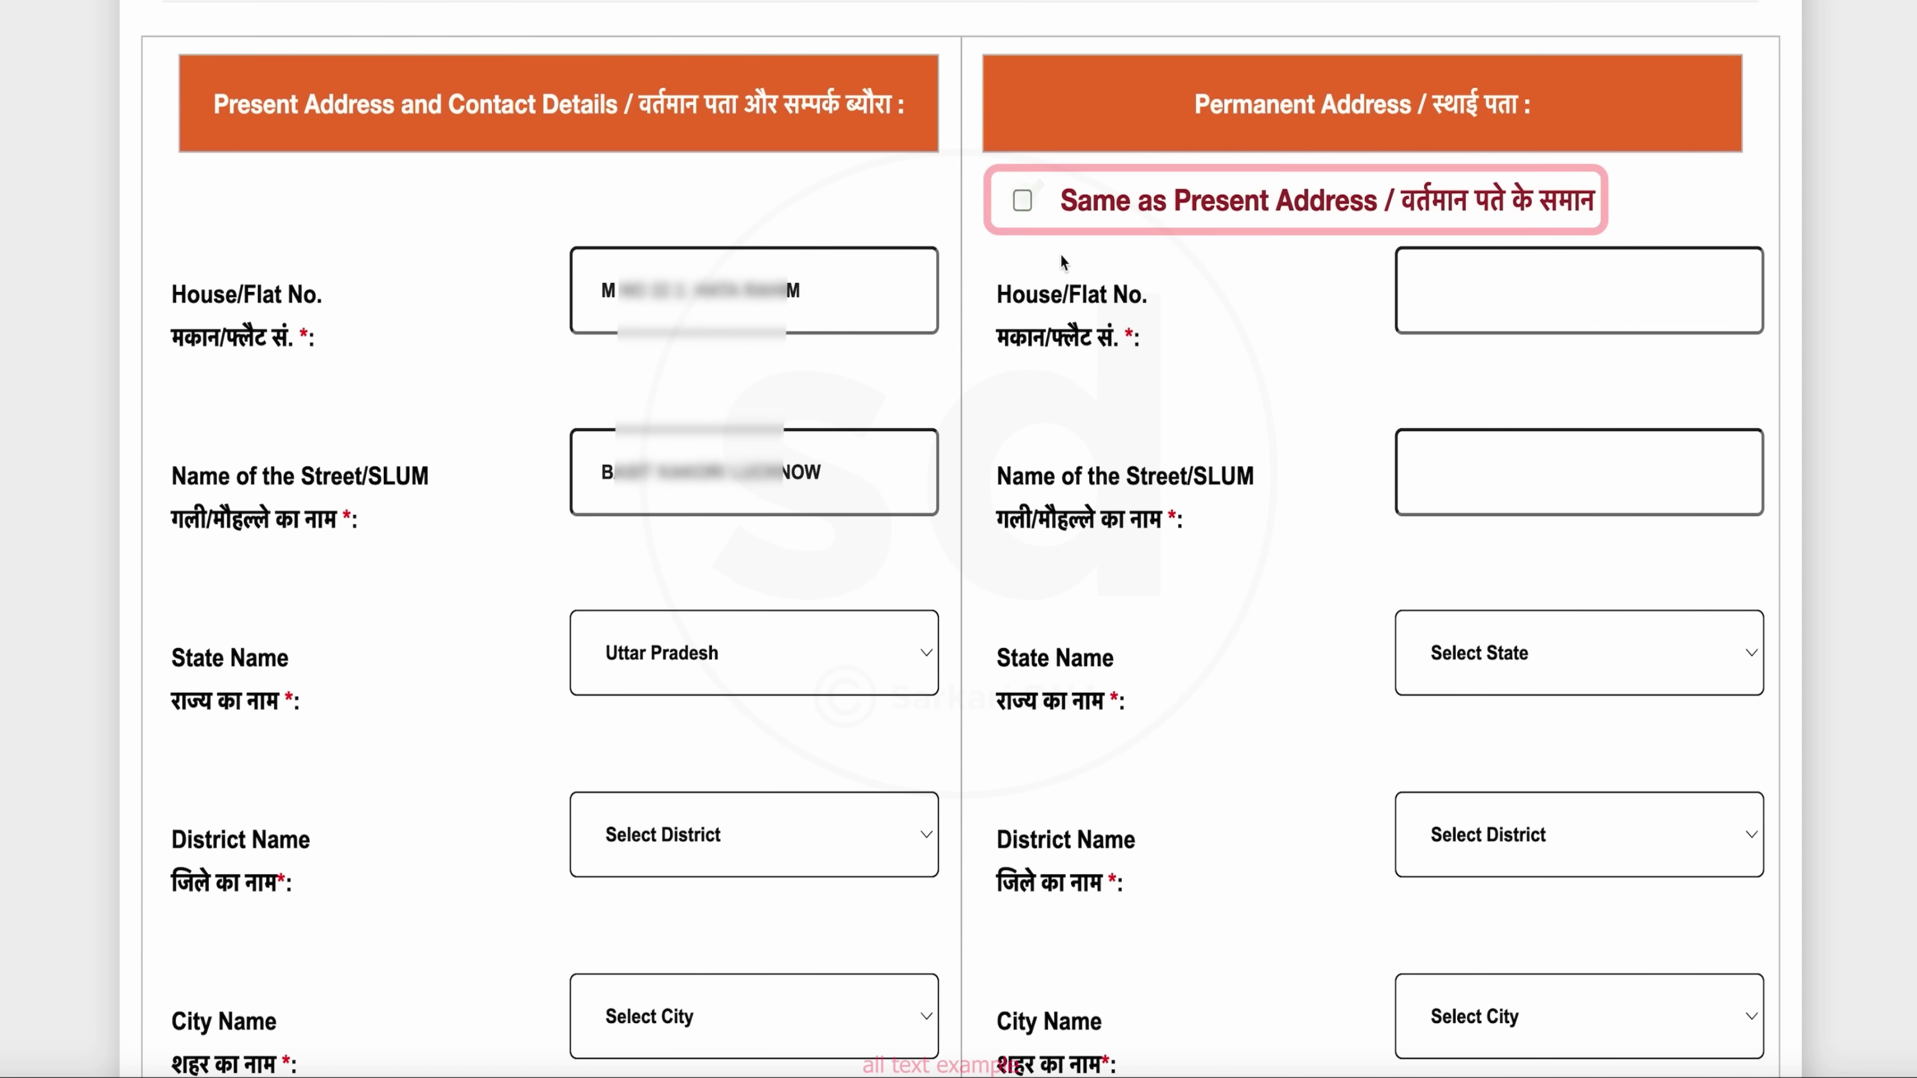
left_click(1024, 210)
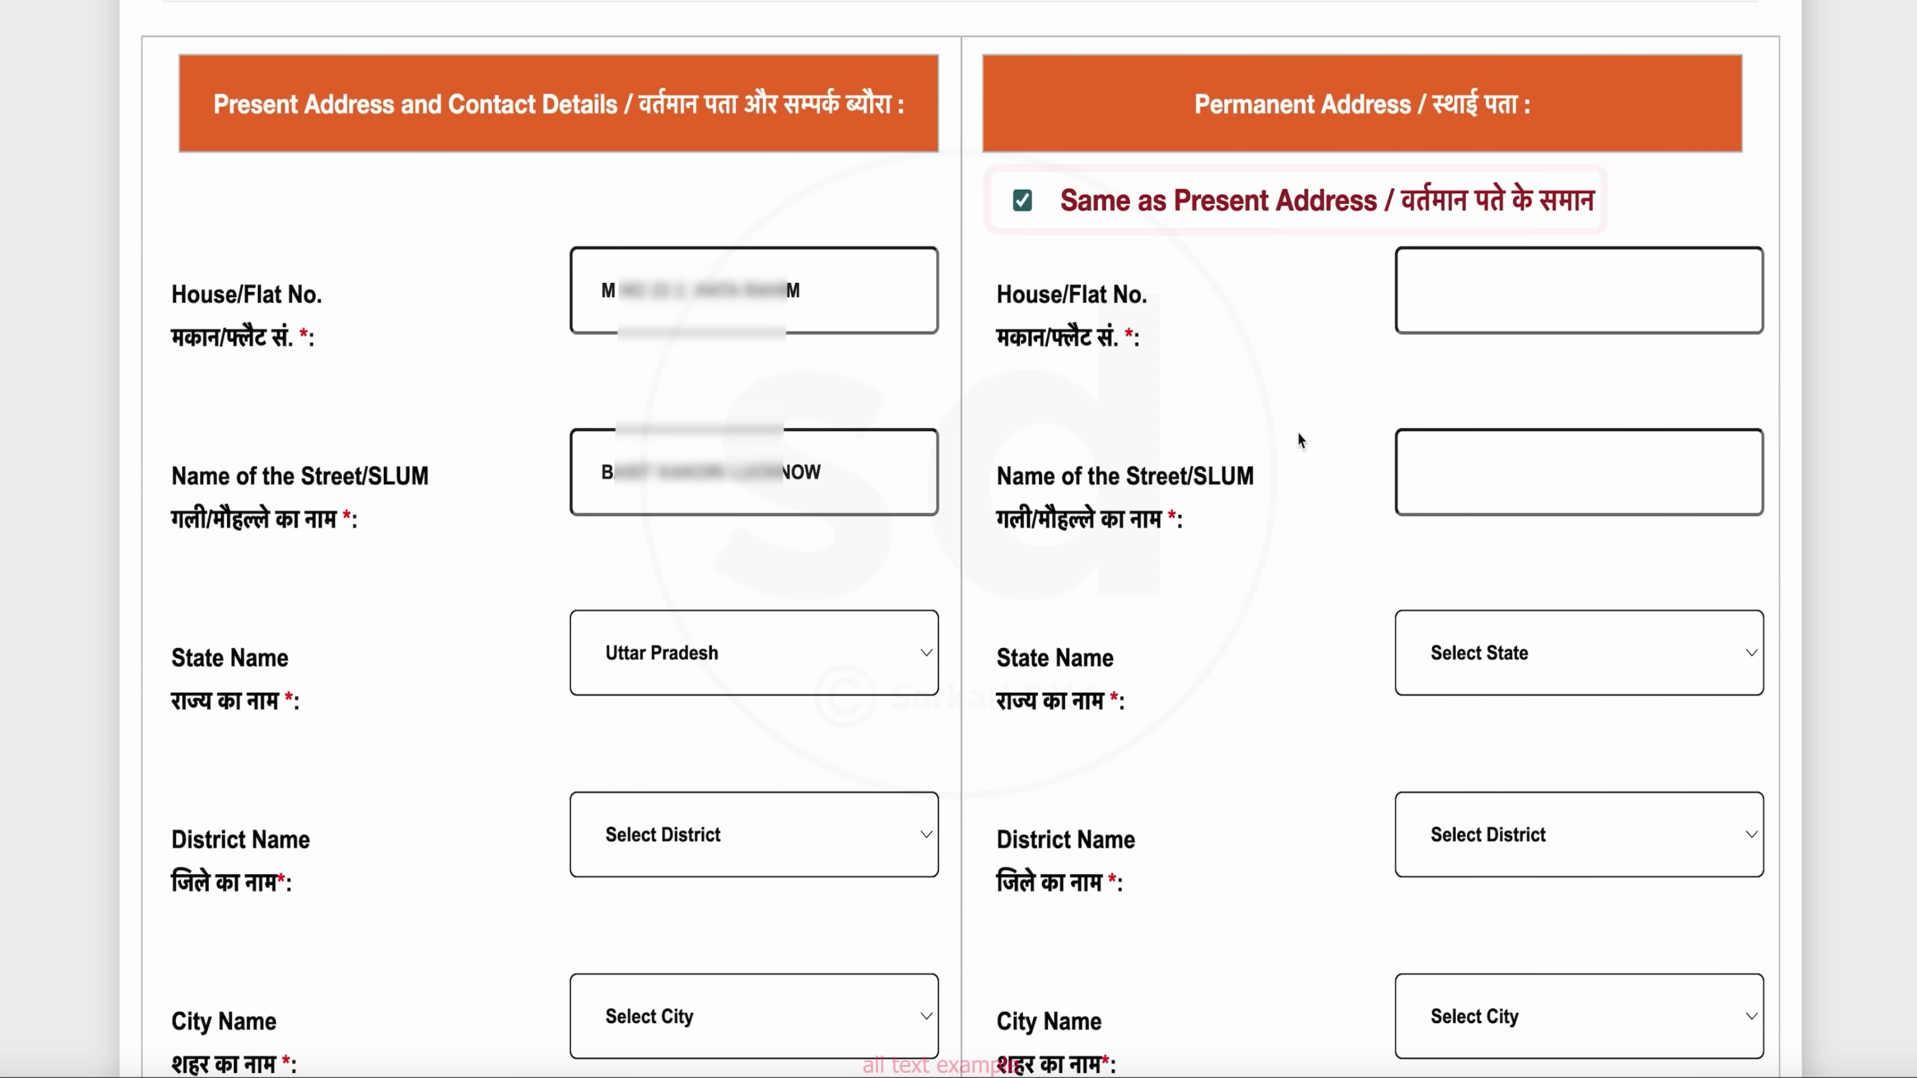
scroll(1145, 675, "down", 10)
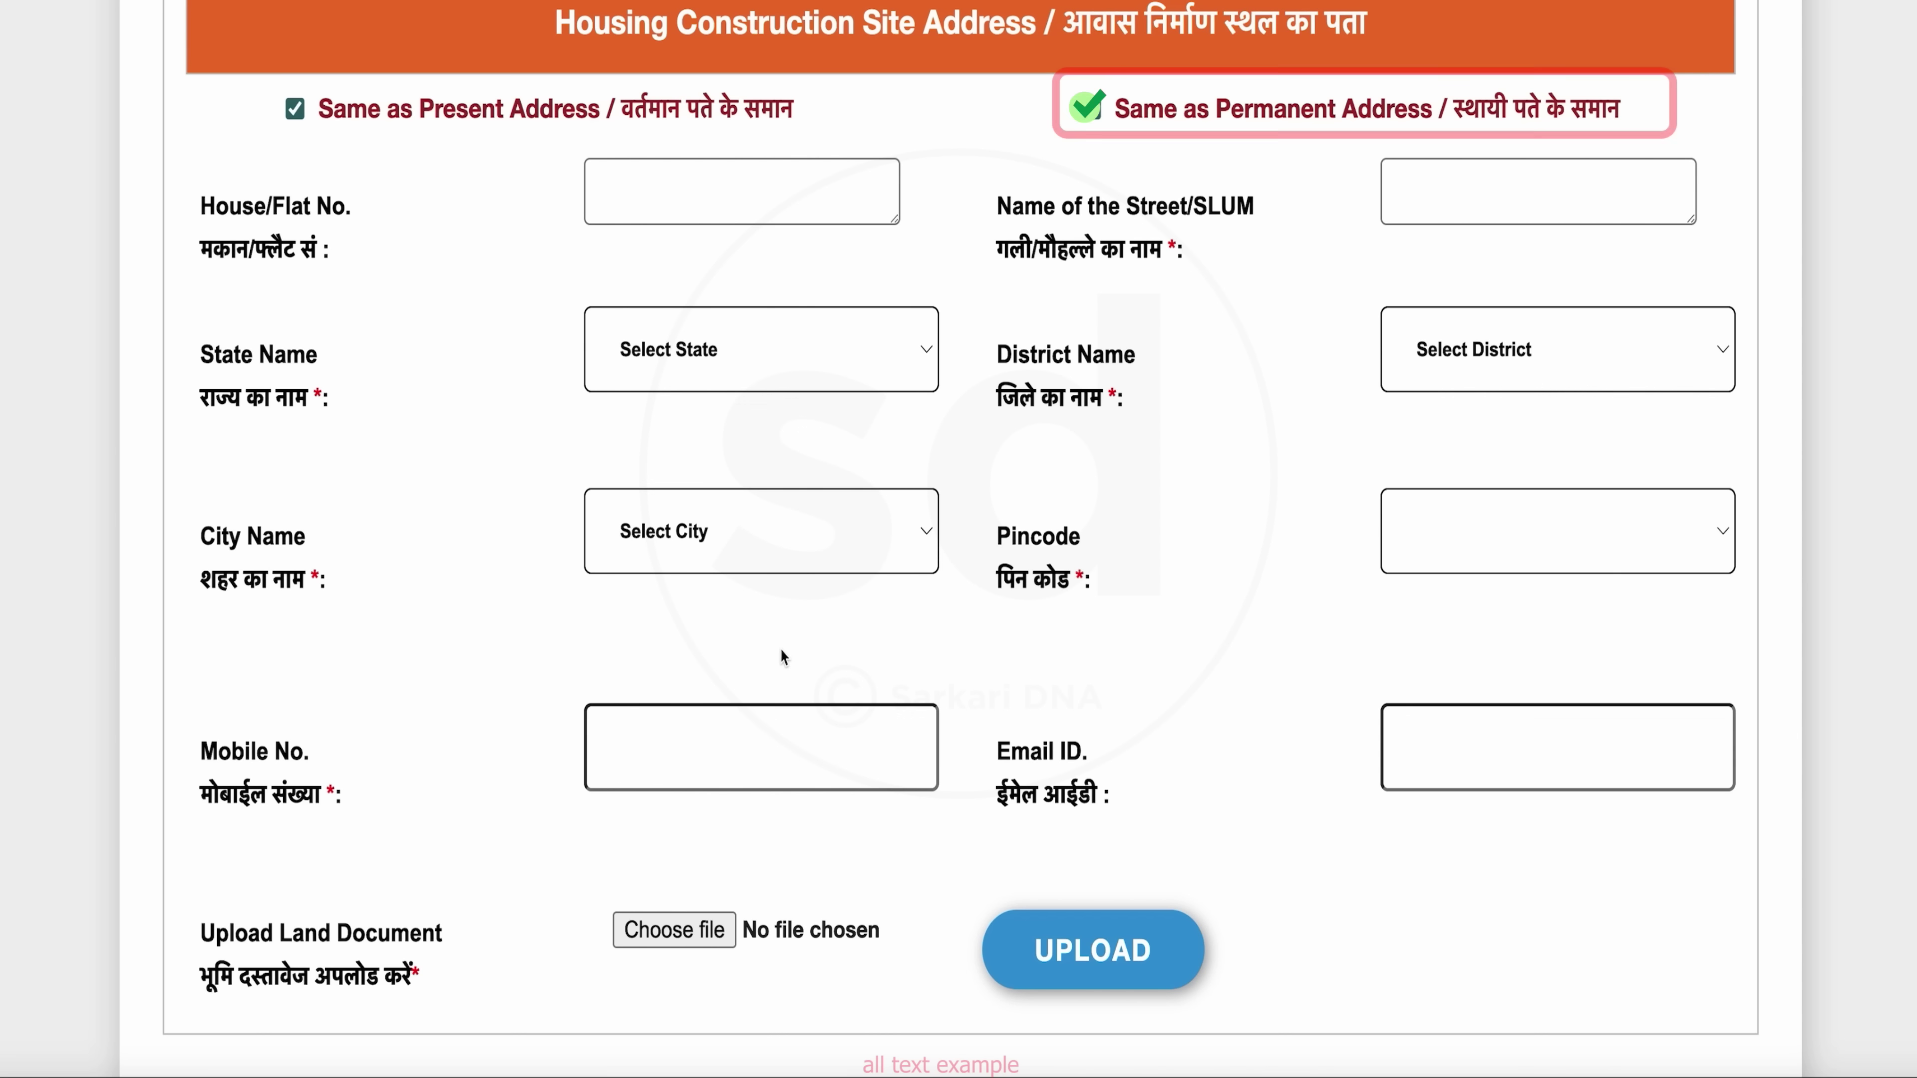
Choose More than 10 Years of stay in town and Own for present house ownership
scroll(902, 784, "down", 1)
scroll(903, 786, "down", 1)
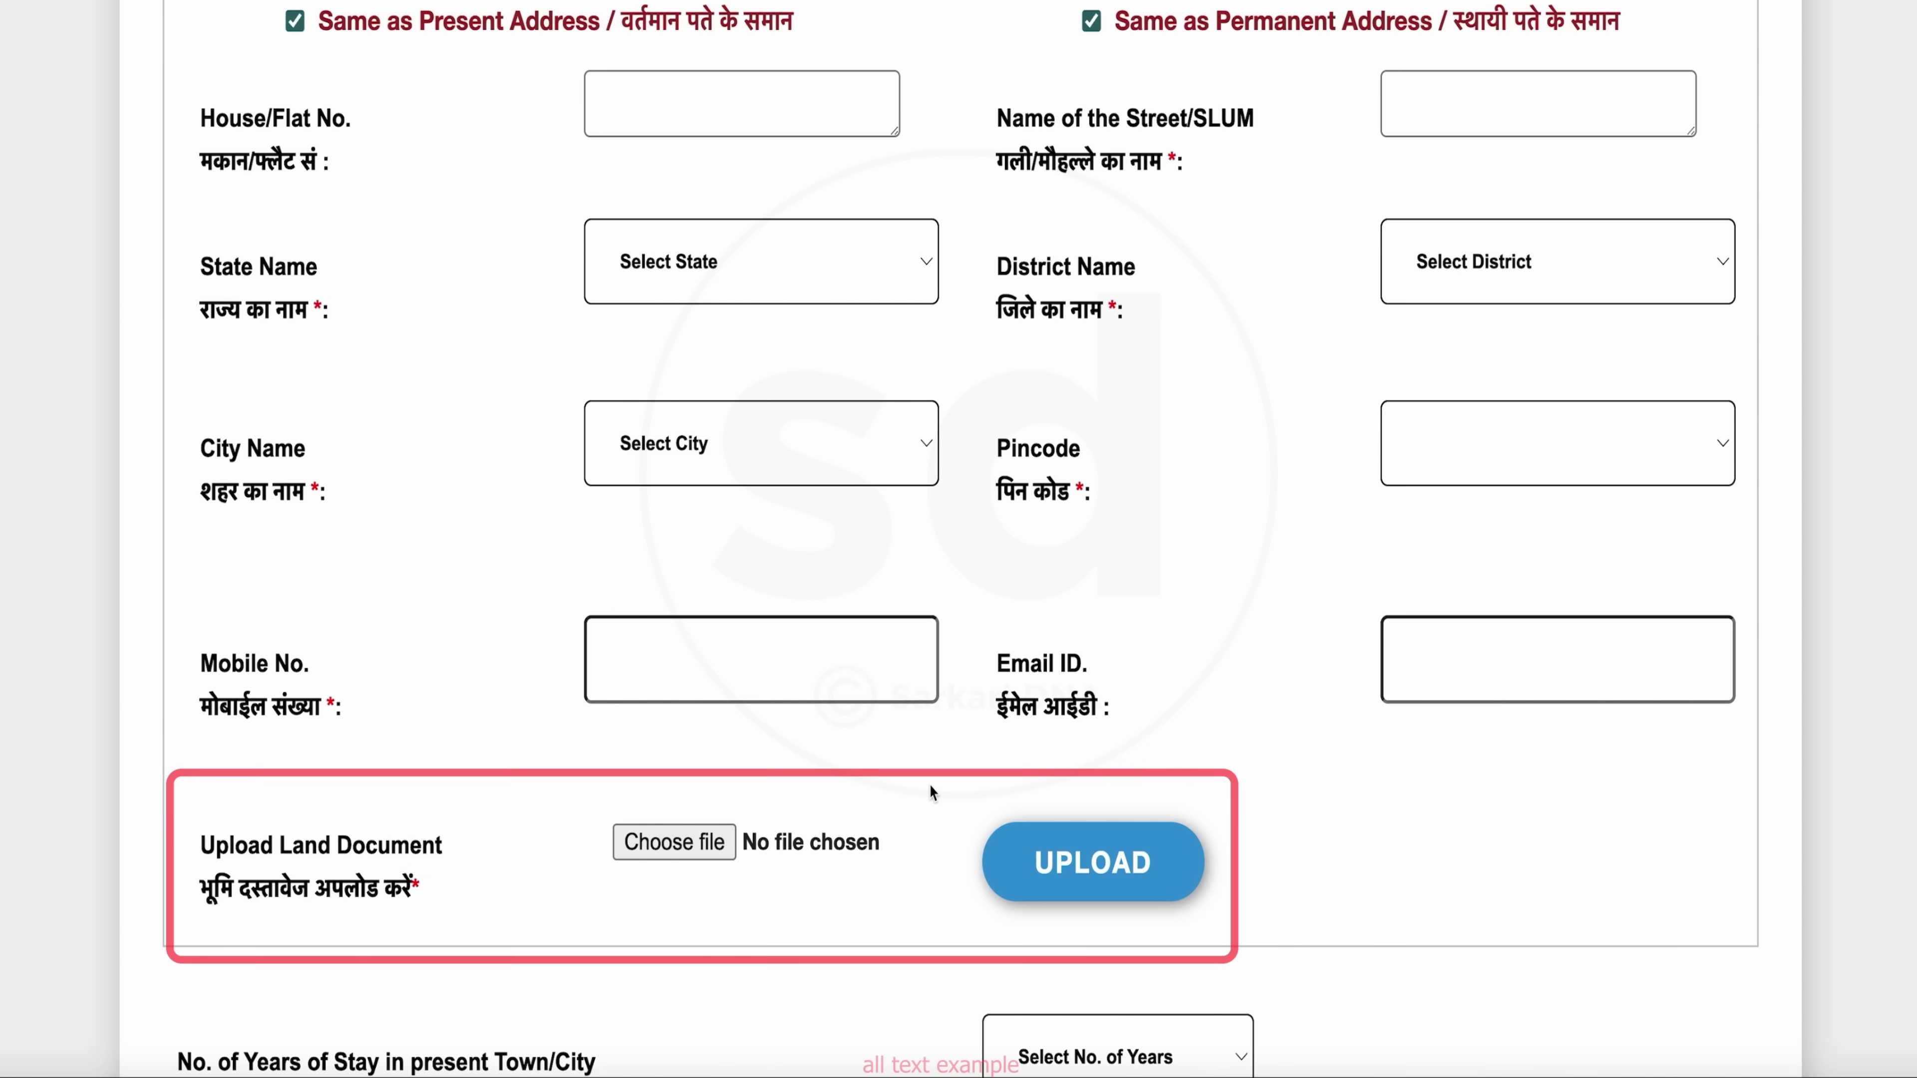
scroll(931, 789, "down", 3)
scroll(1001, 800, "down", 3)
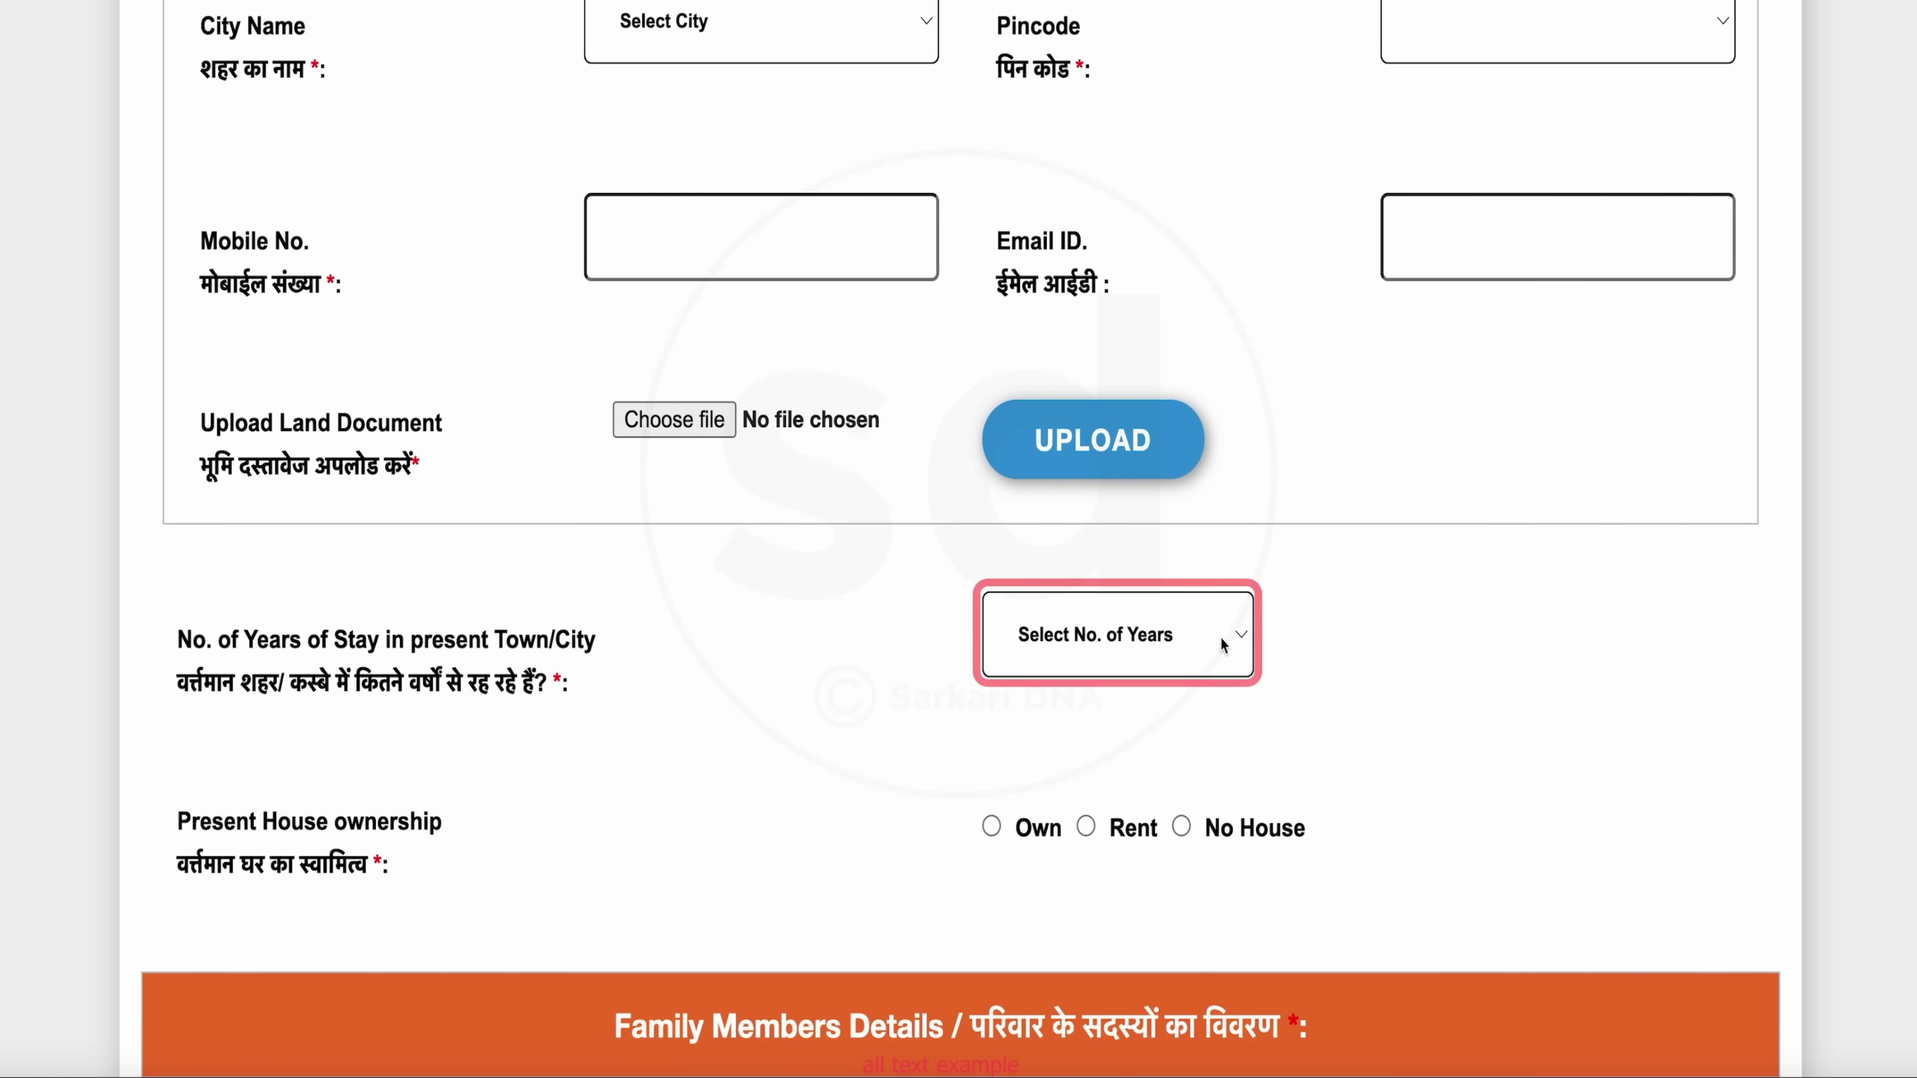
left_click(1224, 643)
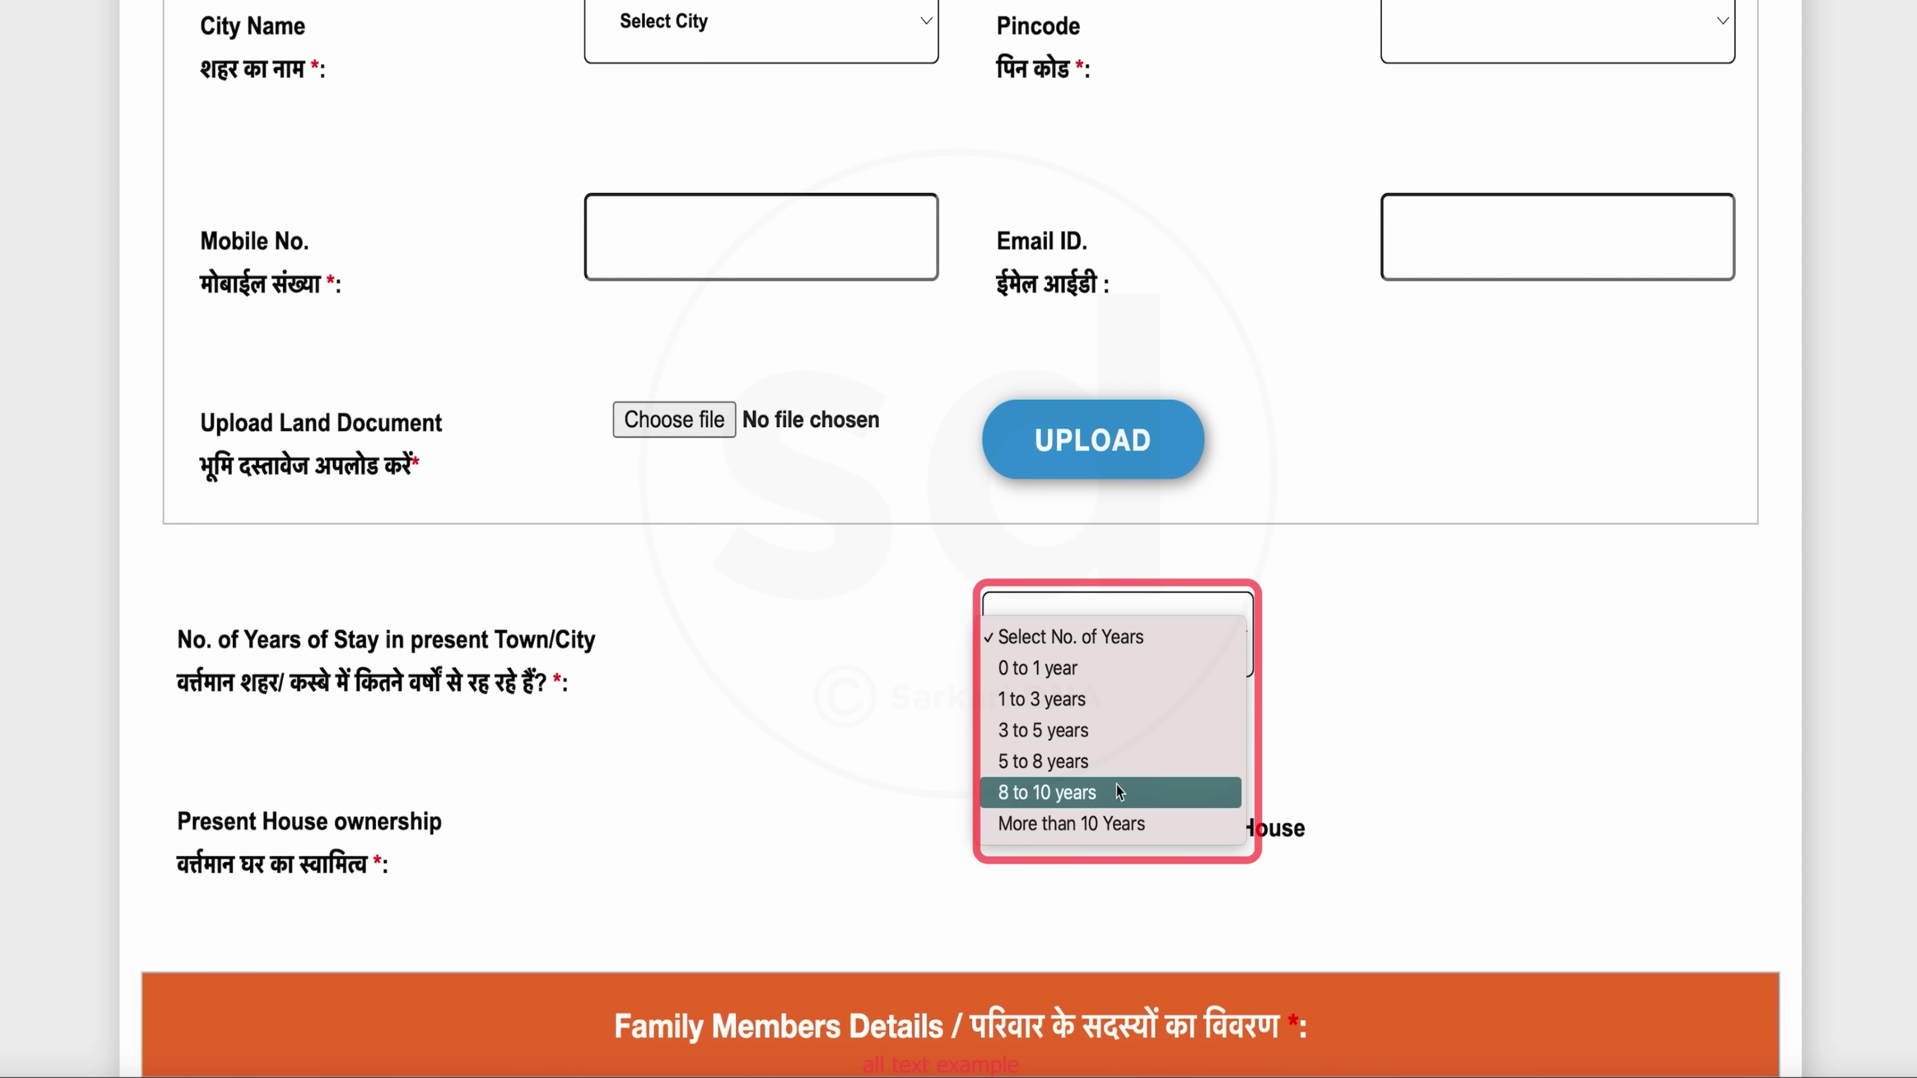
left_click(1136, 824)
scroll(950, 648, "down", 3)
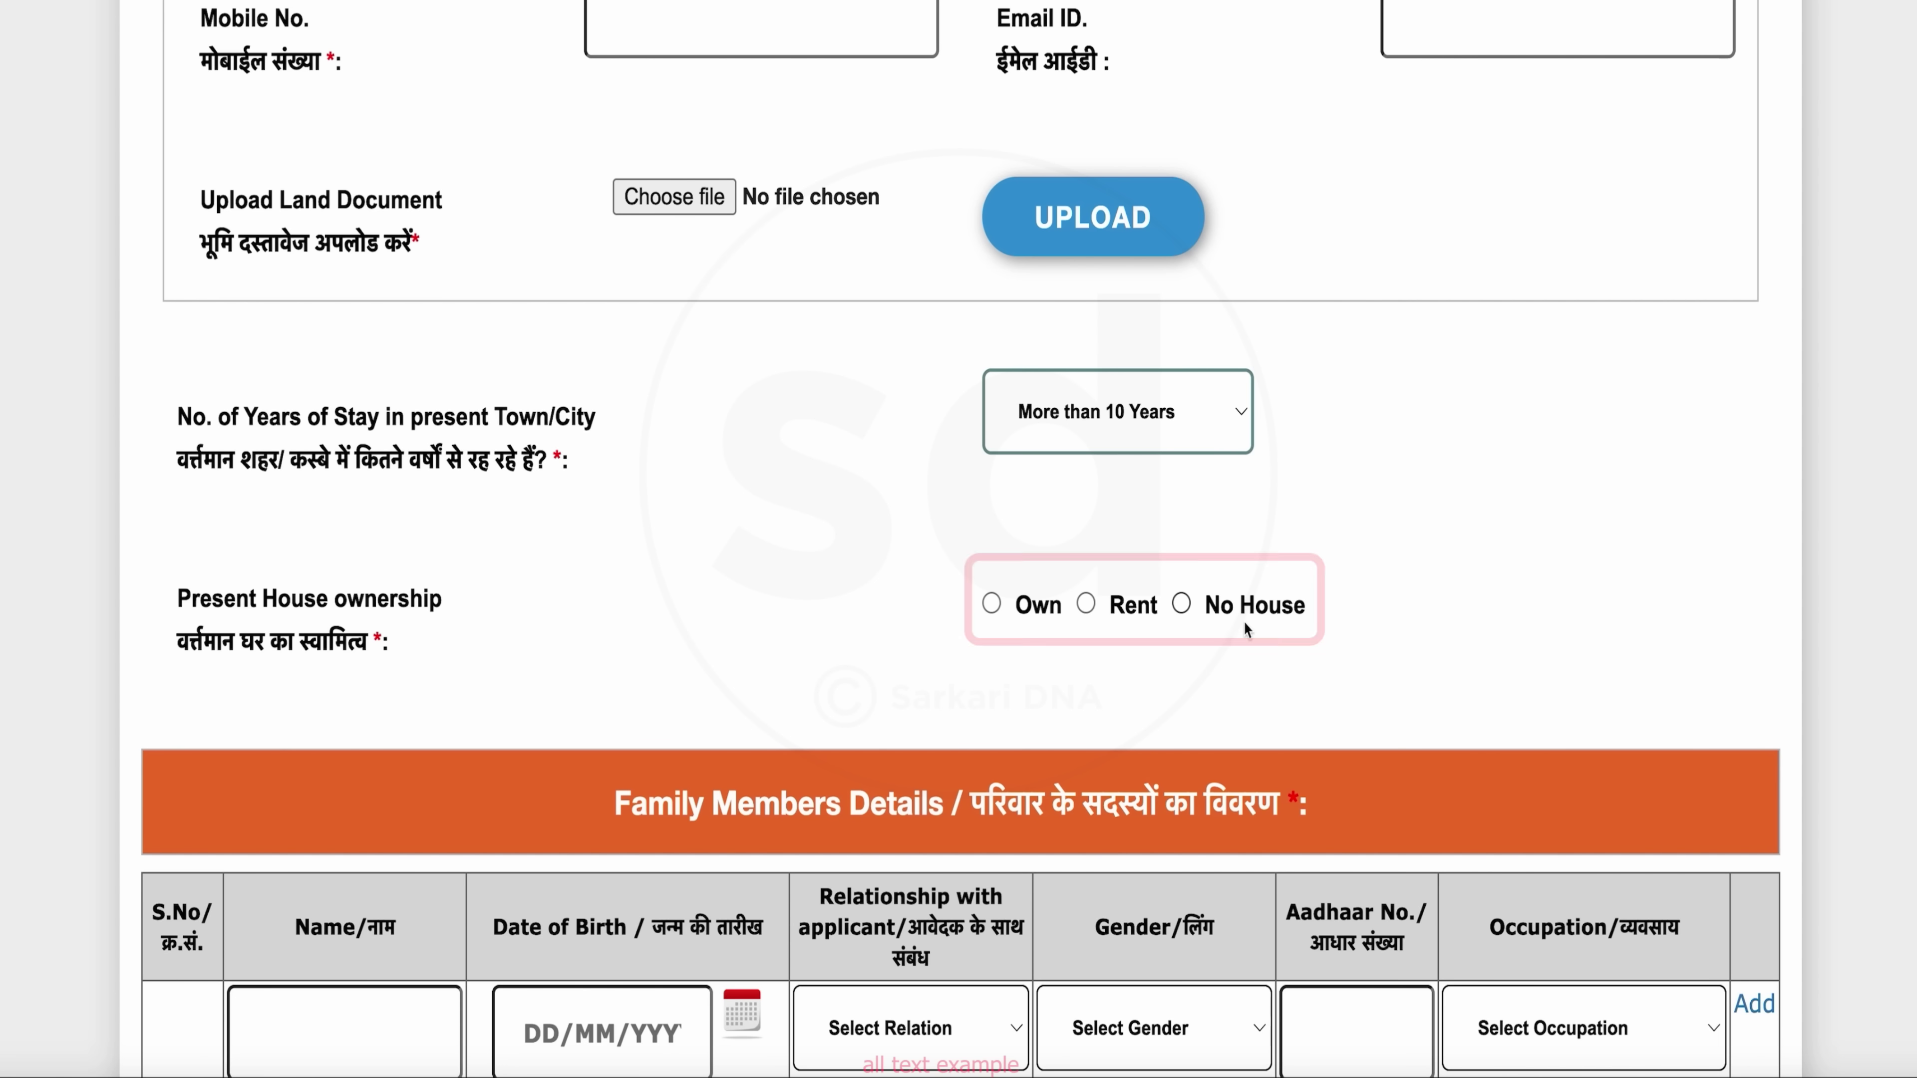
left_click(991, 605)
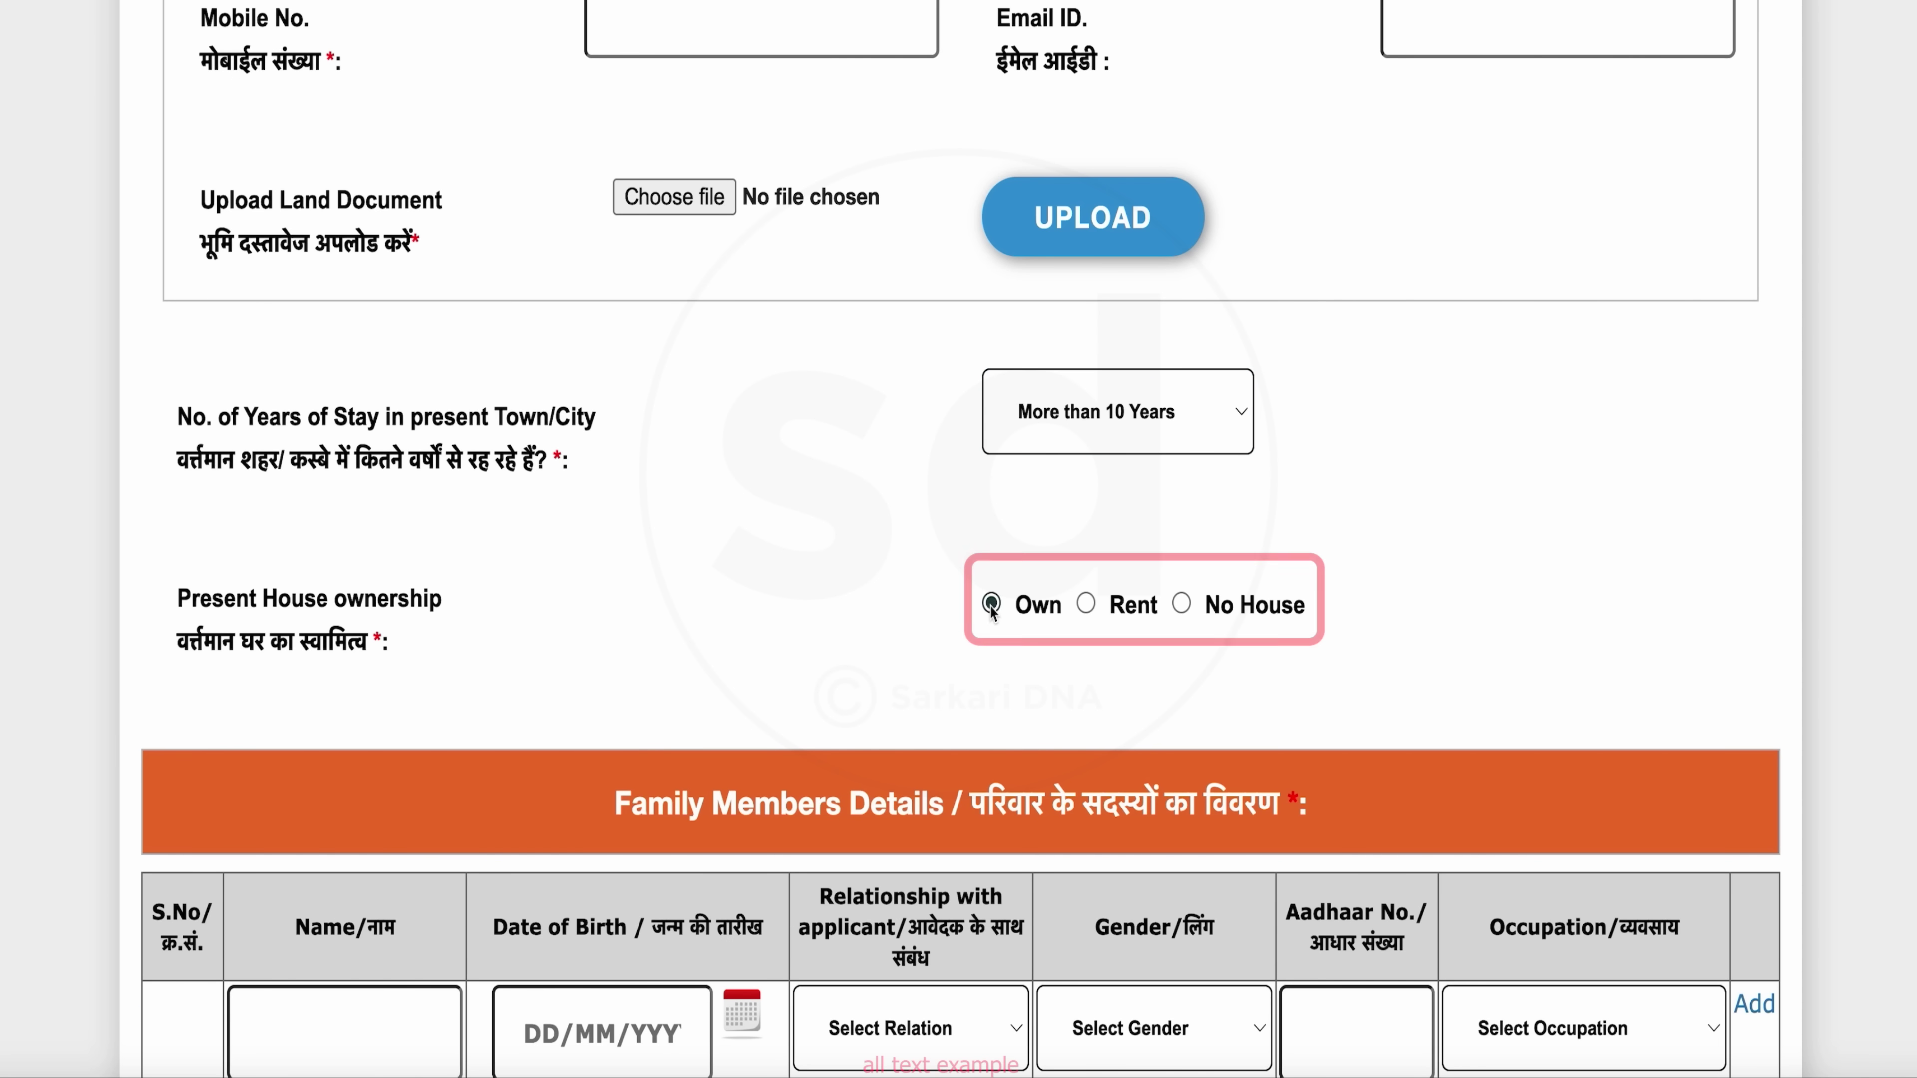
scroll(1203, 800, "down", 8)
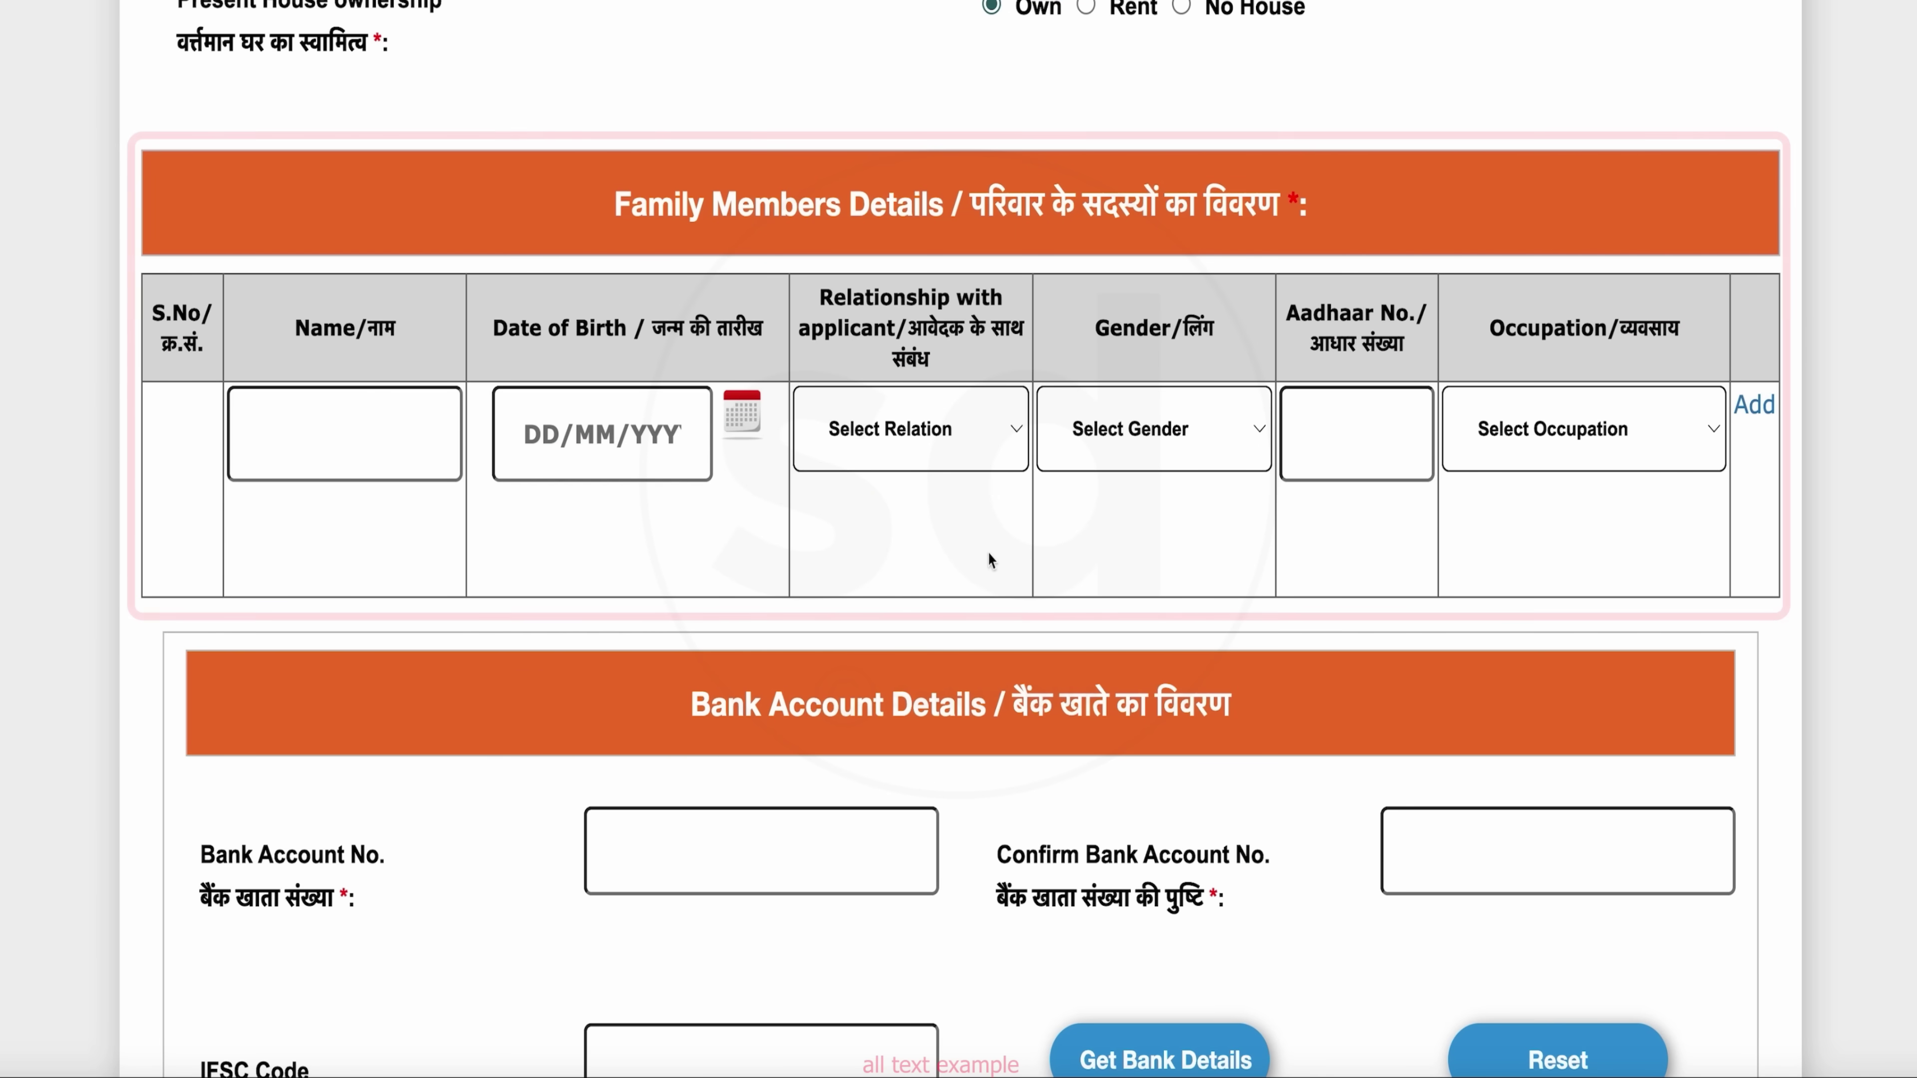
left_click(389, 443)
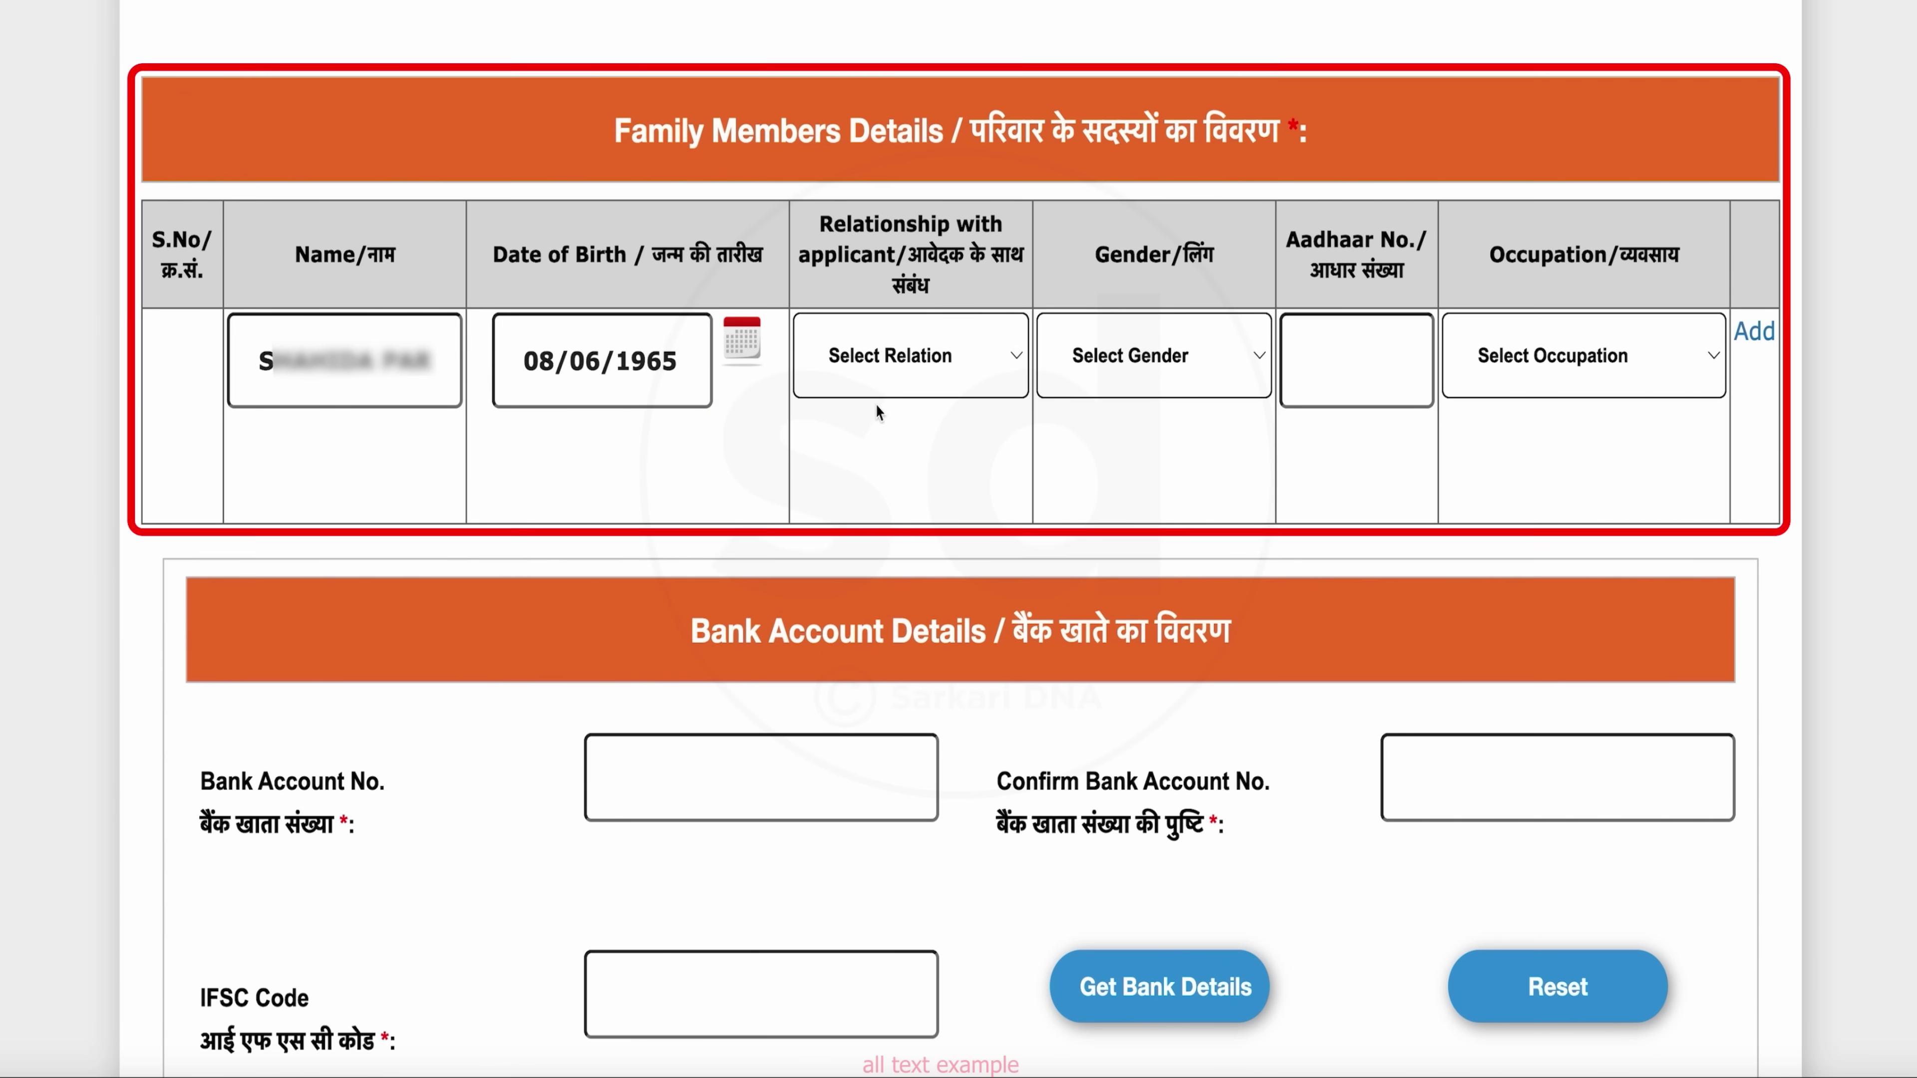
left_click(960, 370)
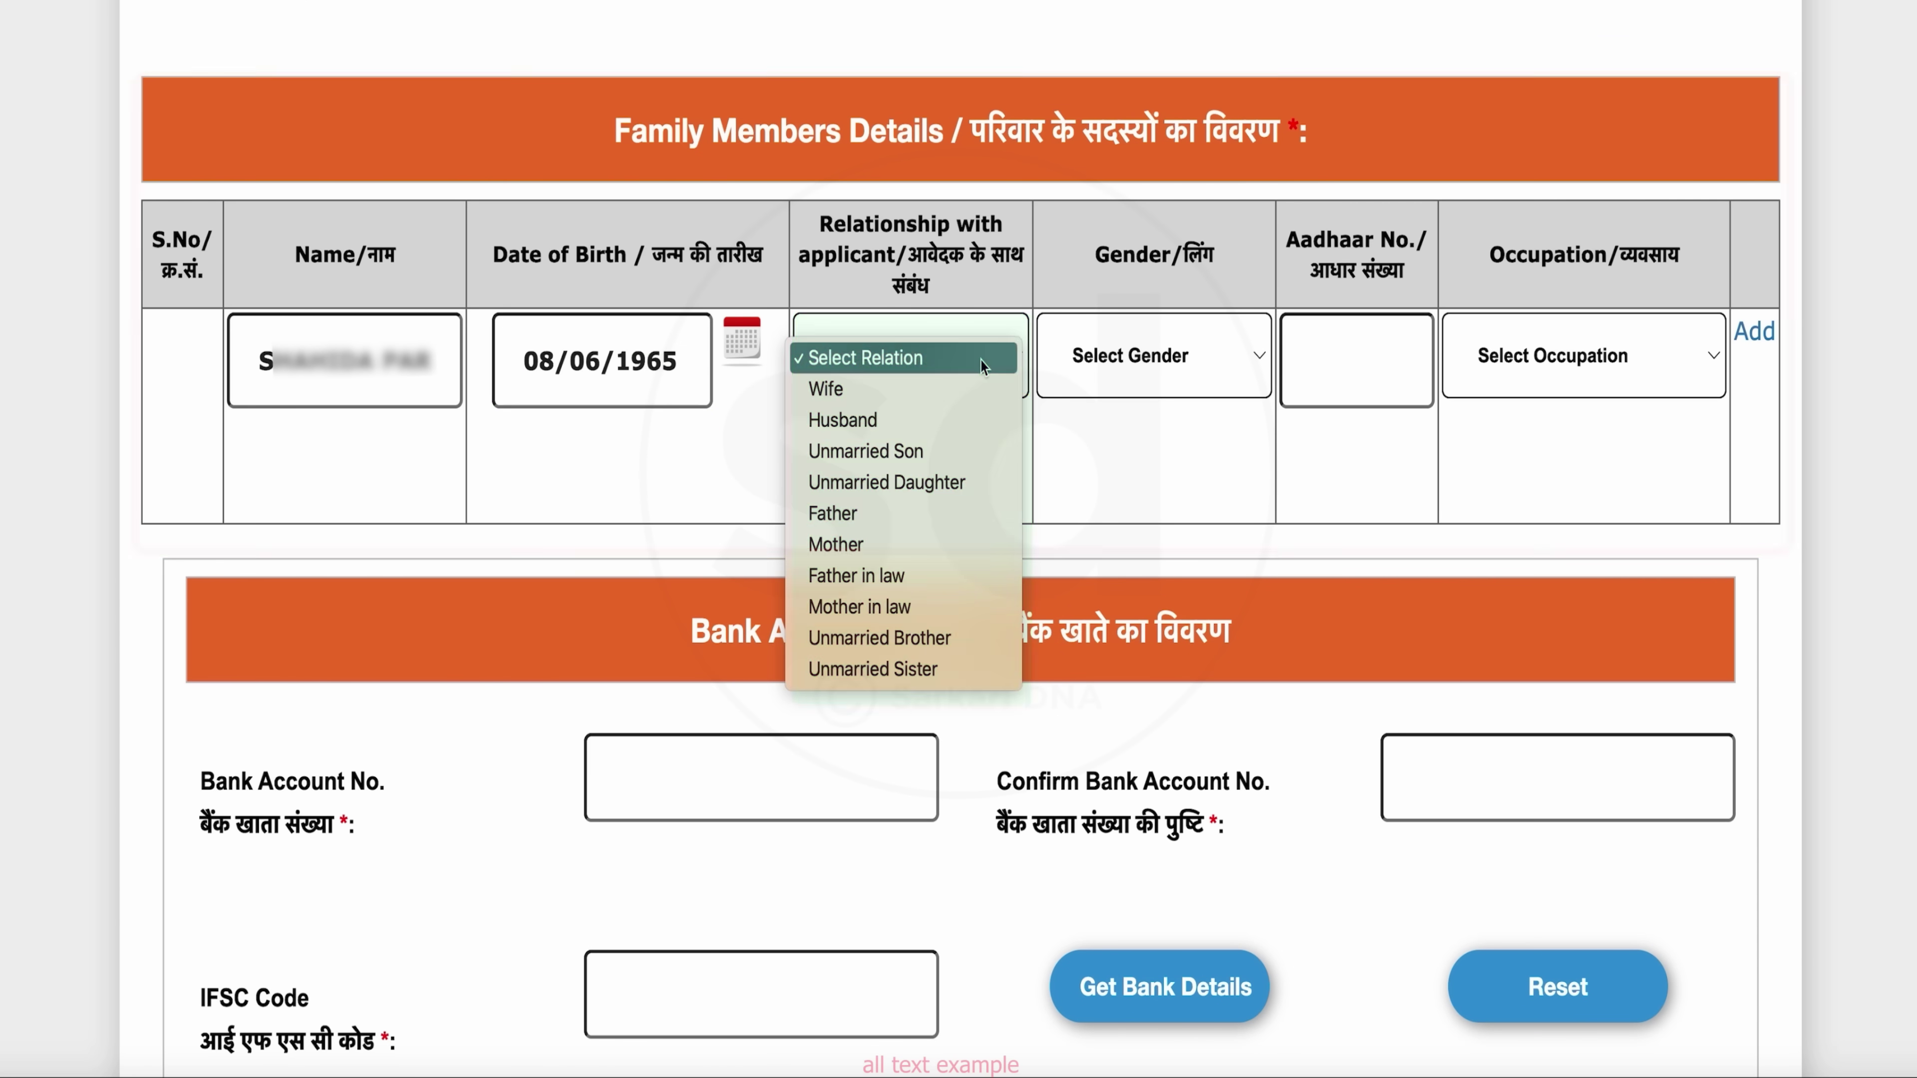
left_click(898, 544)
left_click(1128, 362)
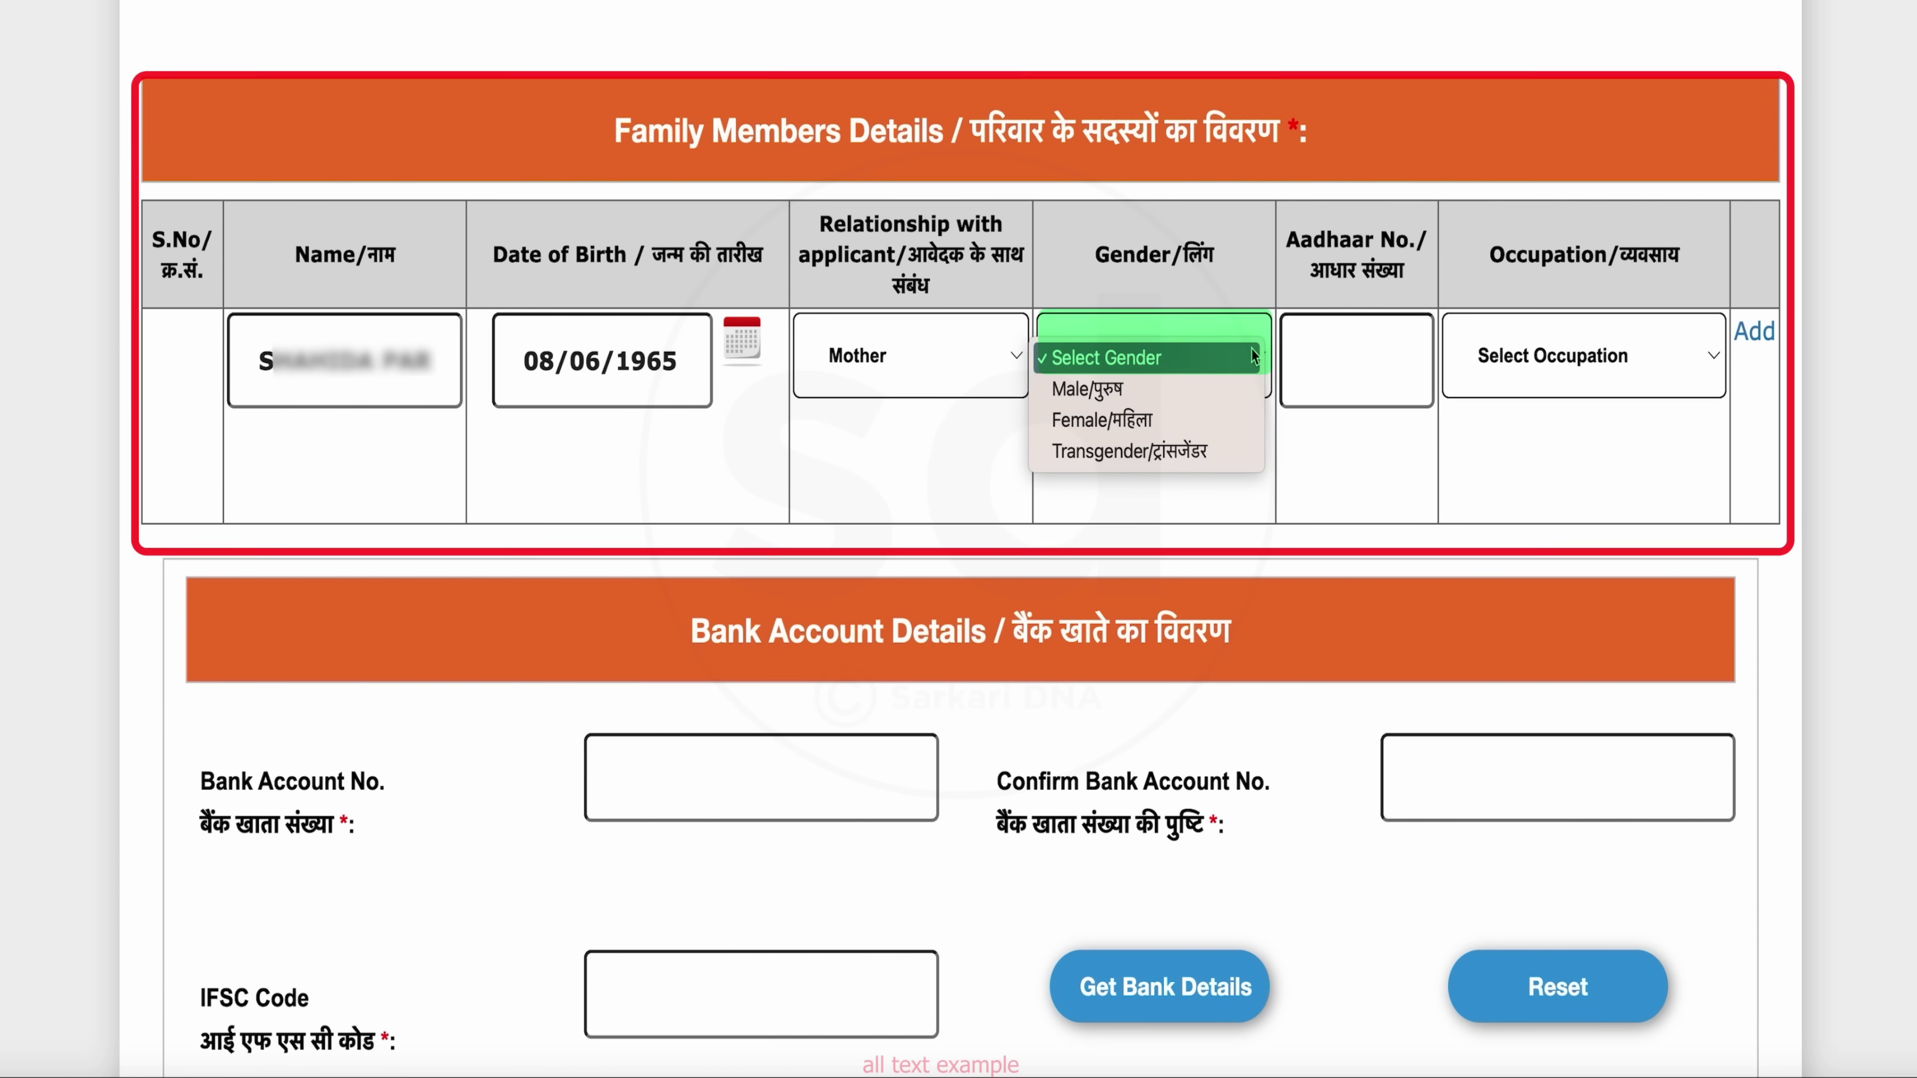
left_click(1132, 422)
left_click(1367, 370)
type("[blurred digits]")
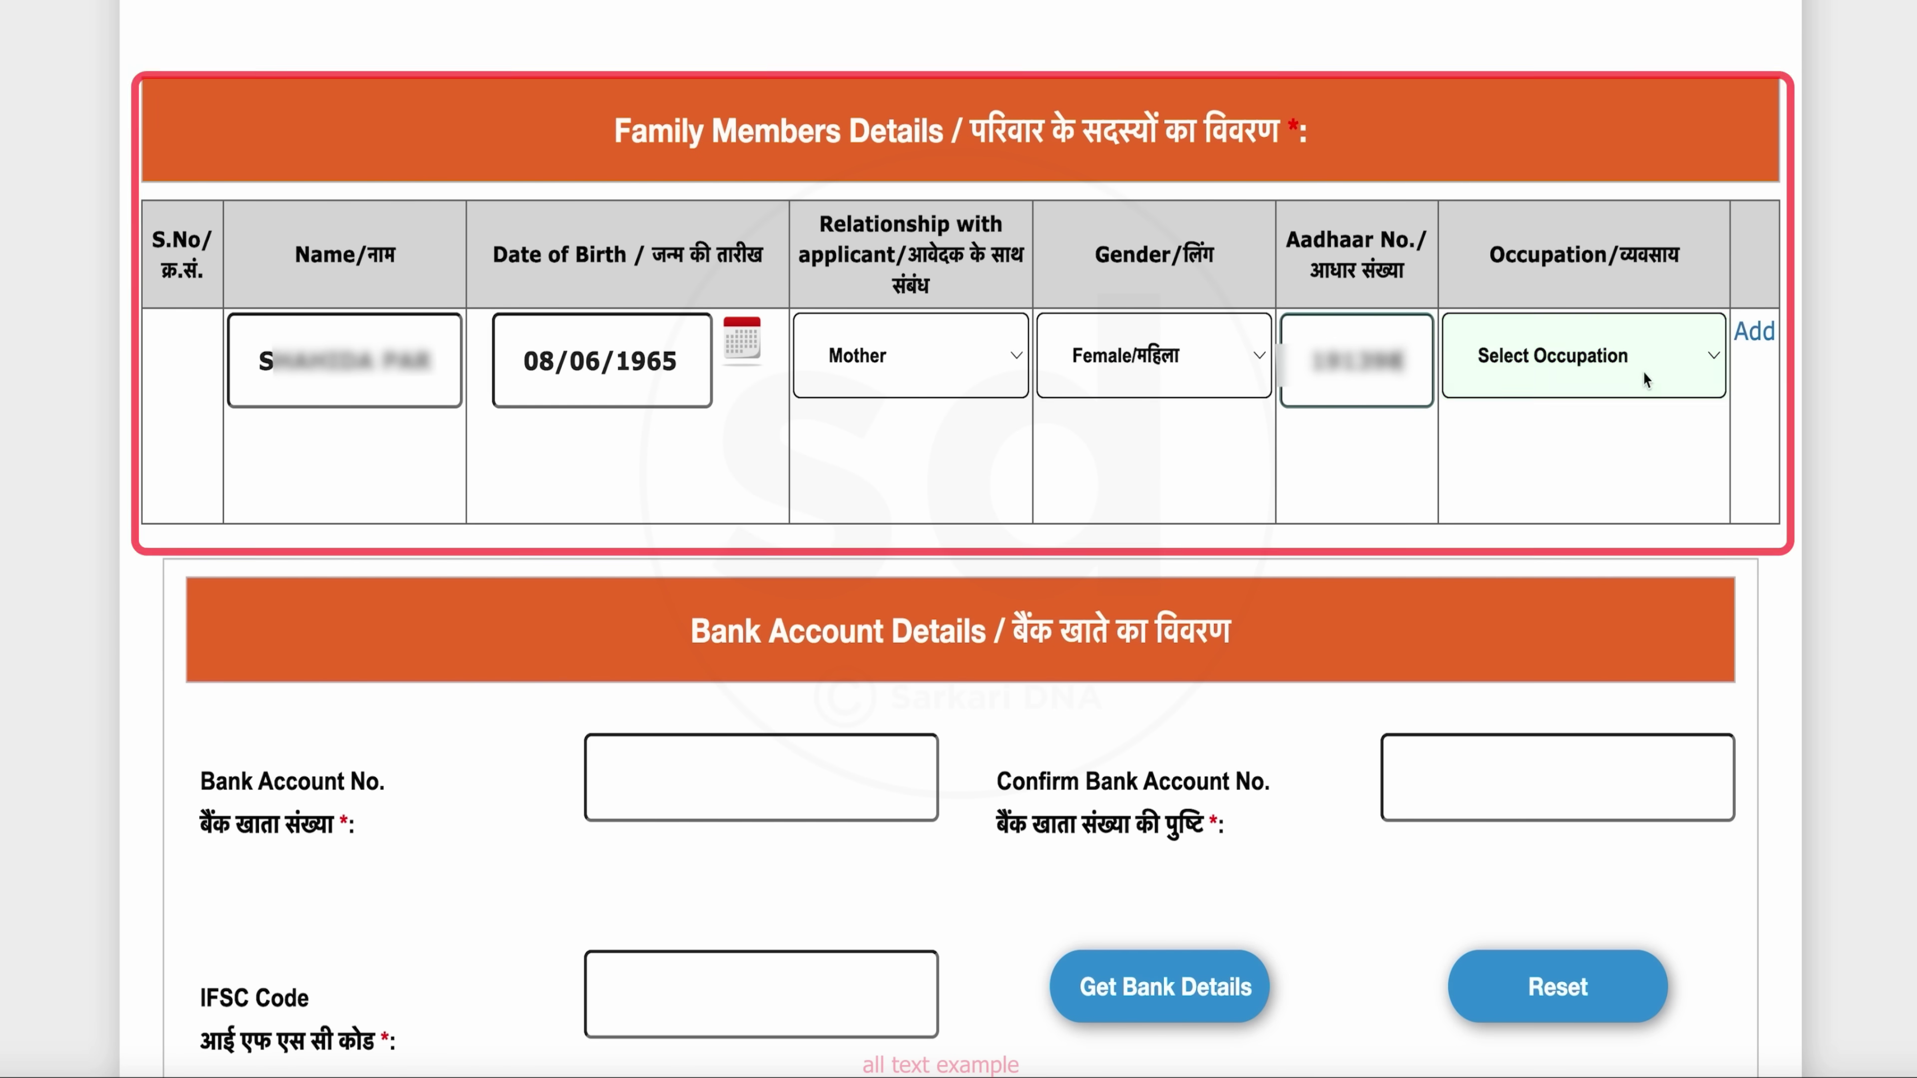
Set the member's occupation to Others and add her to the family members table
left_click(1642, 370)
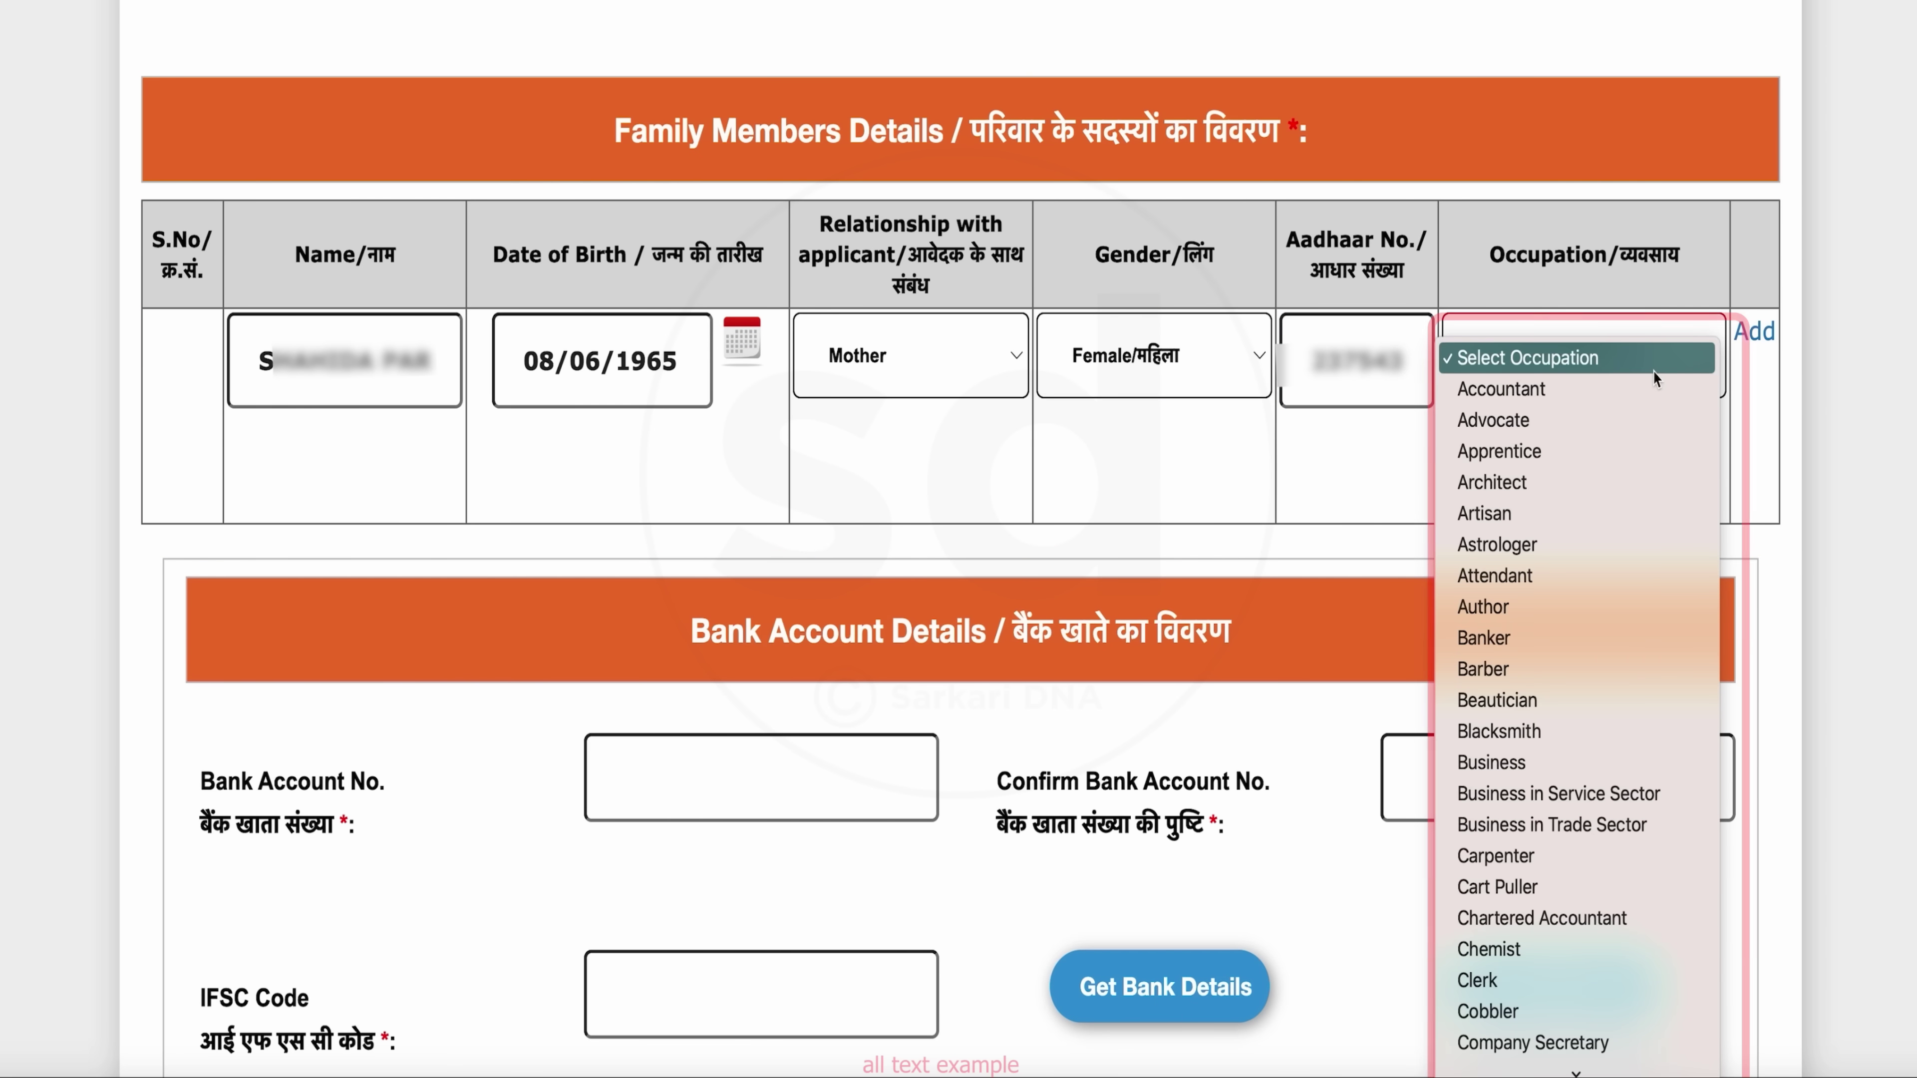
scroll(1573, 967, "down", 10)
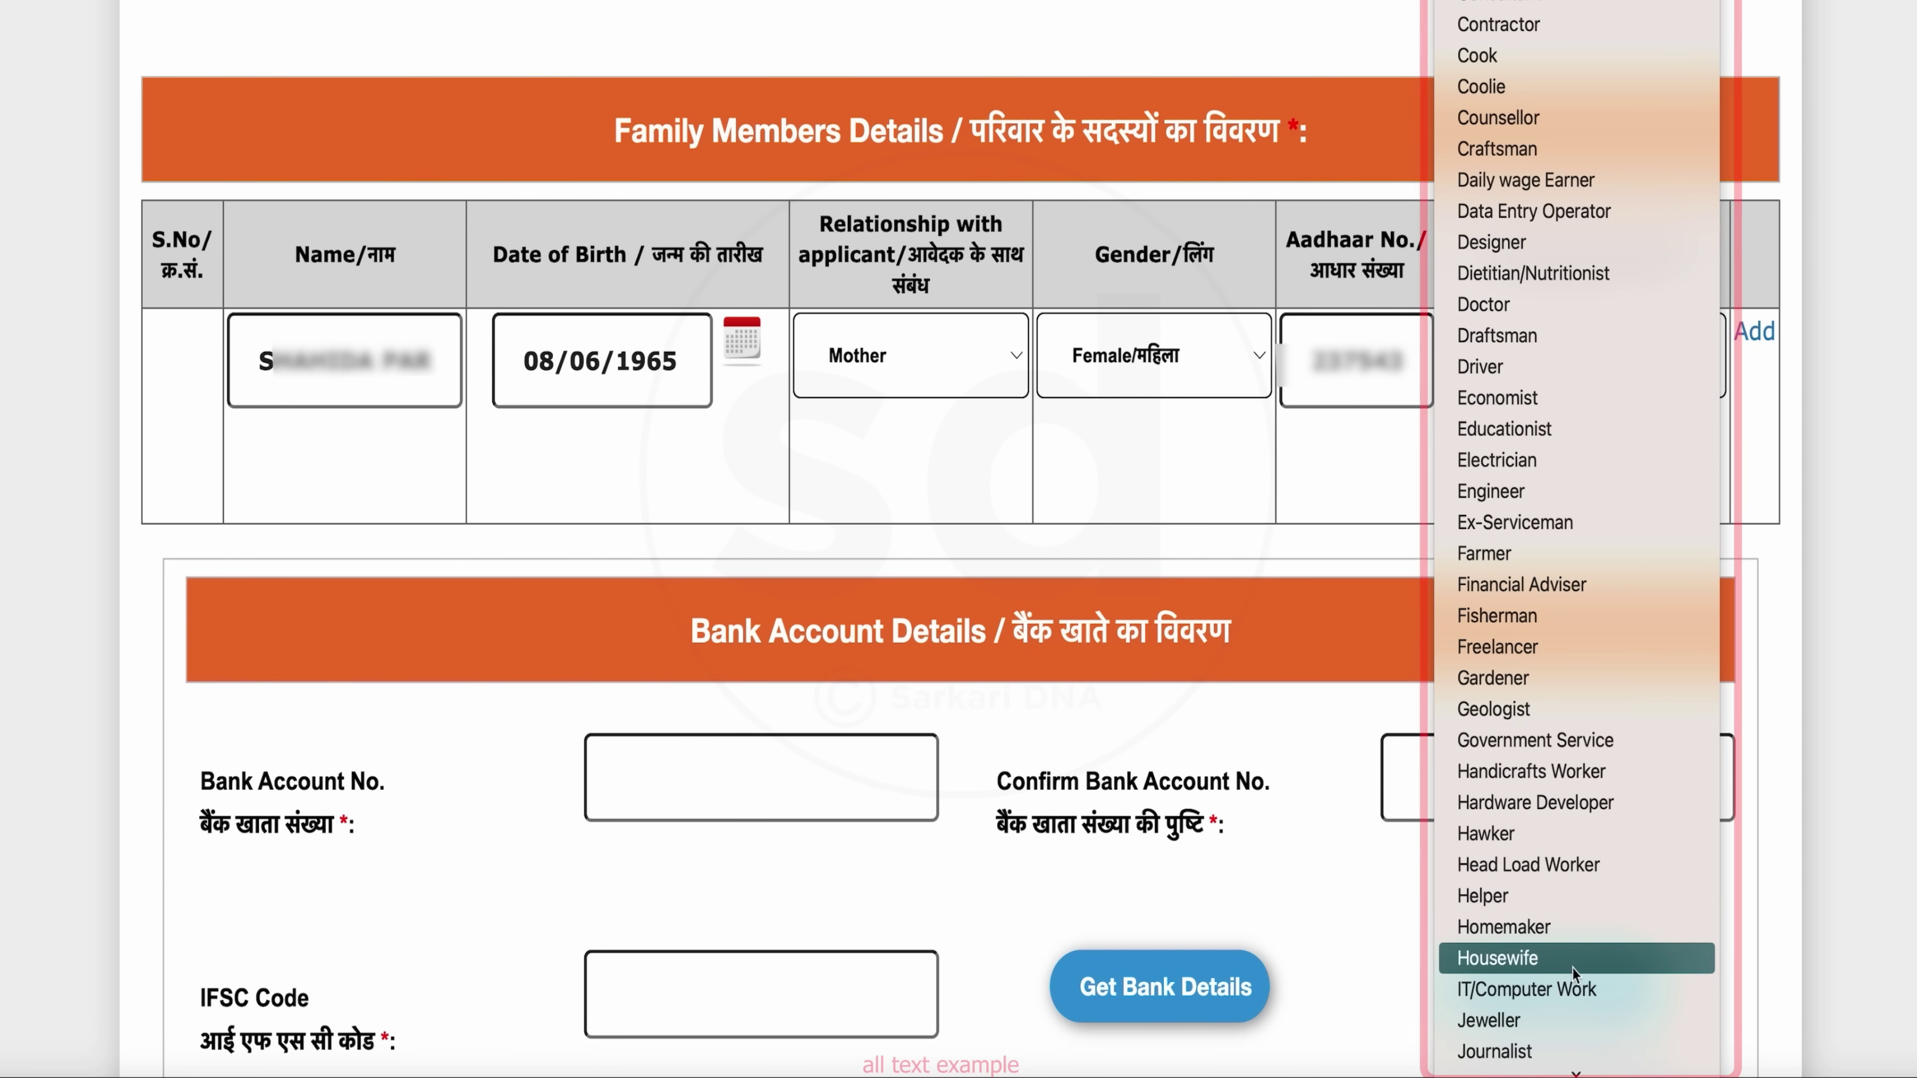
scroll(1572, 966, "down", 10)
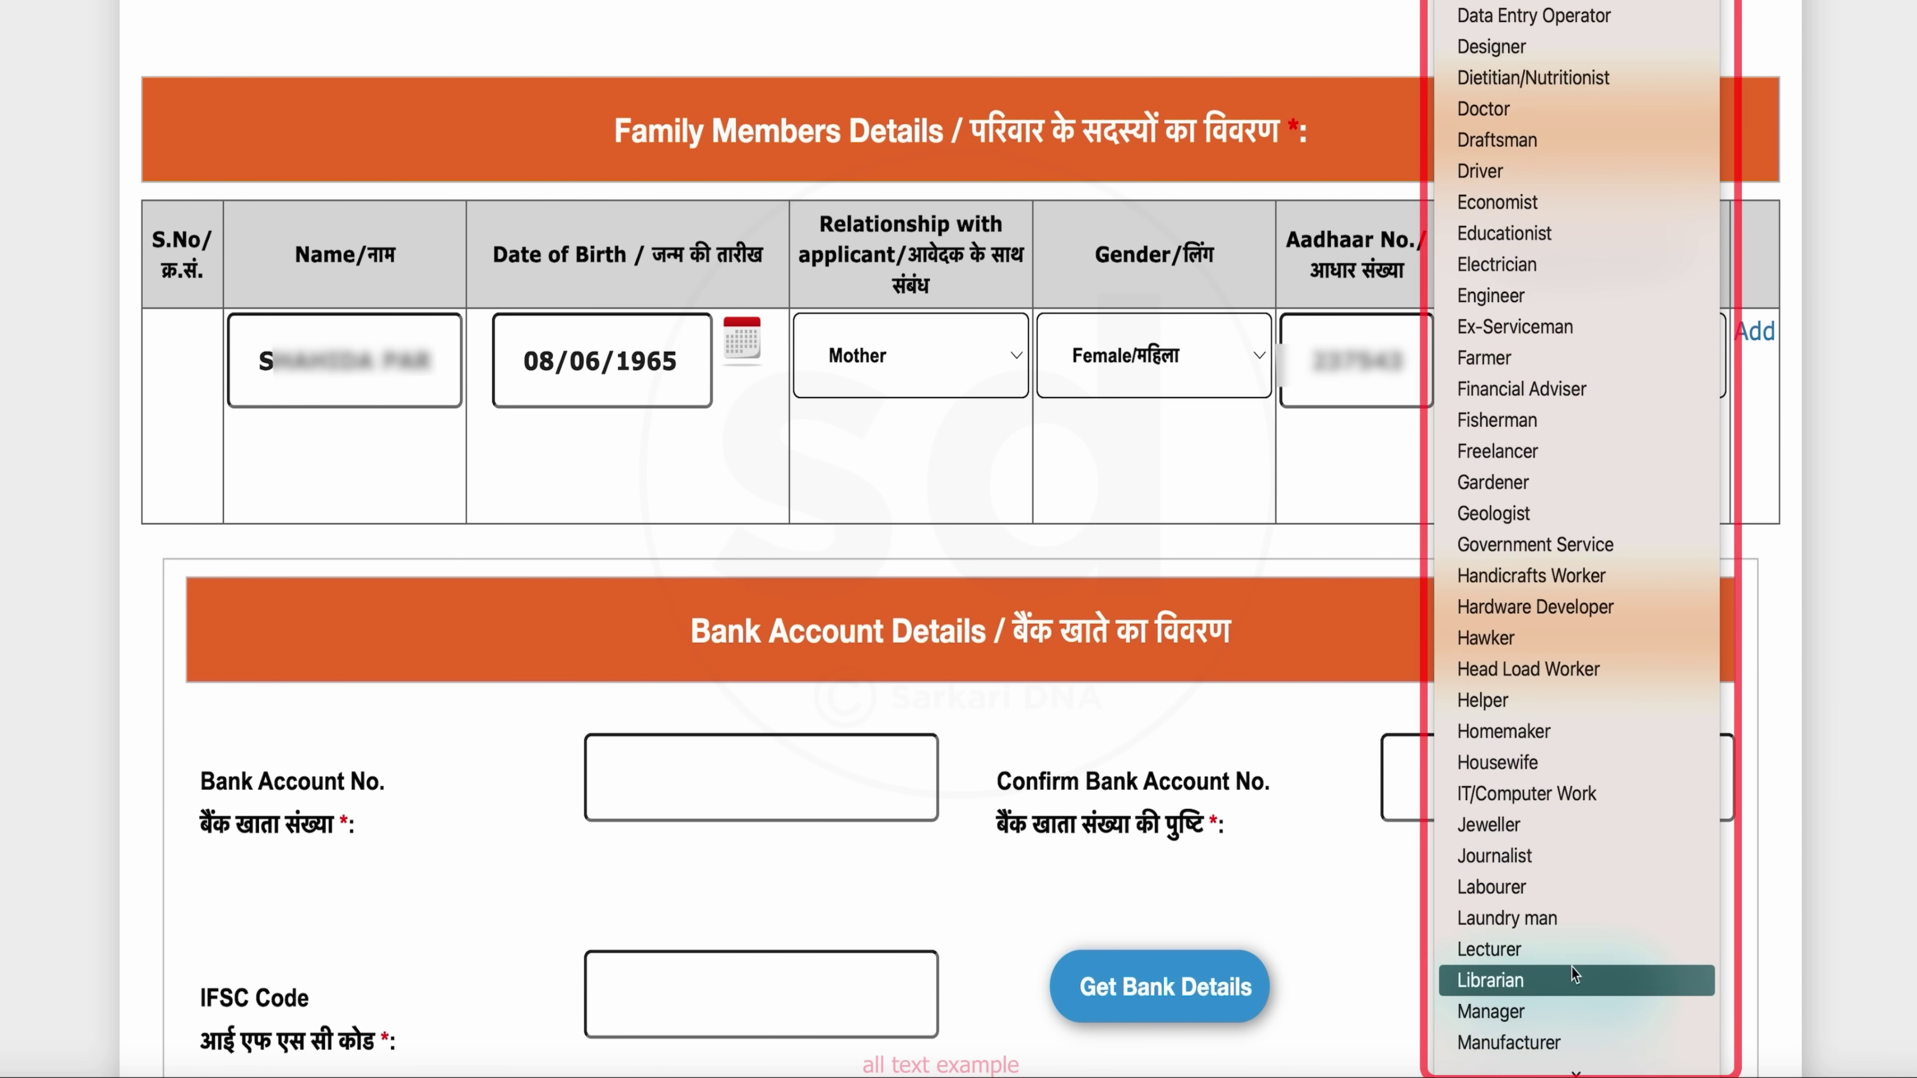
left_click(1502, 15)
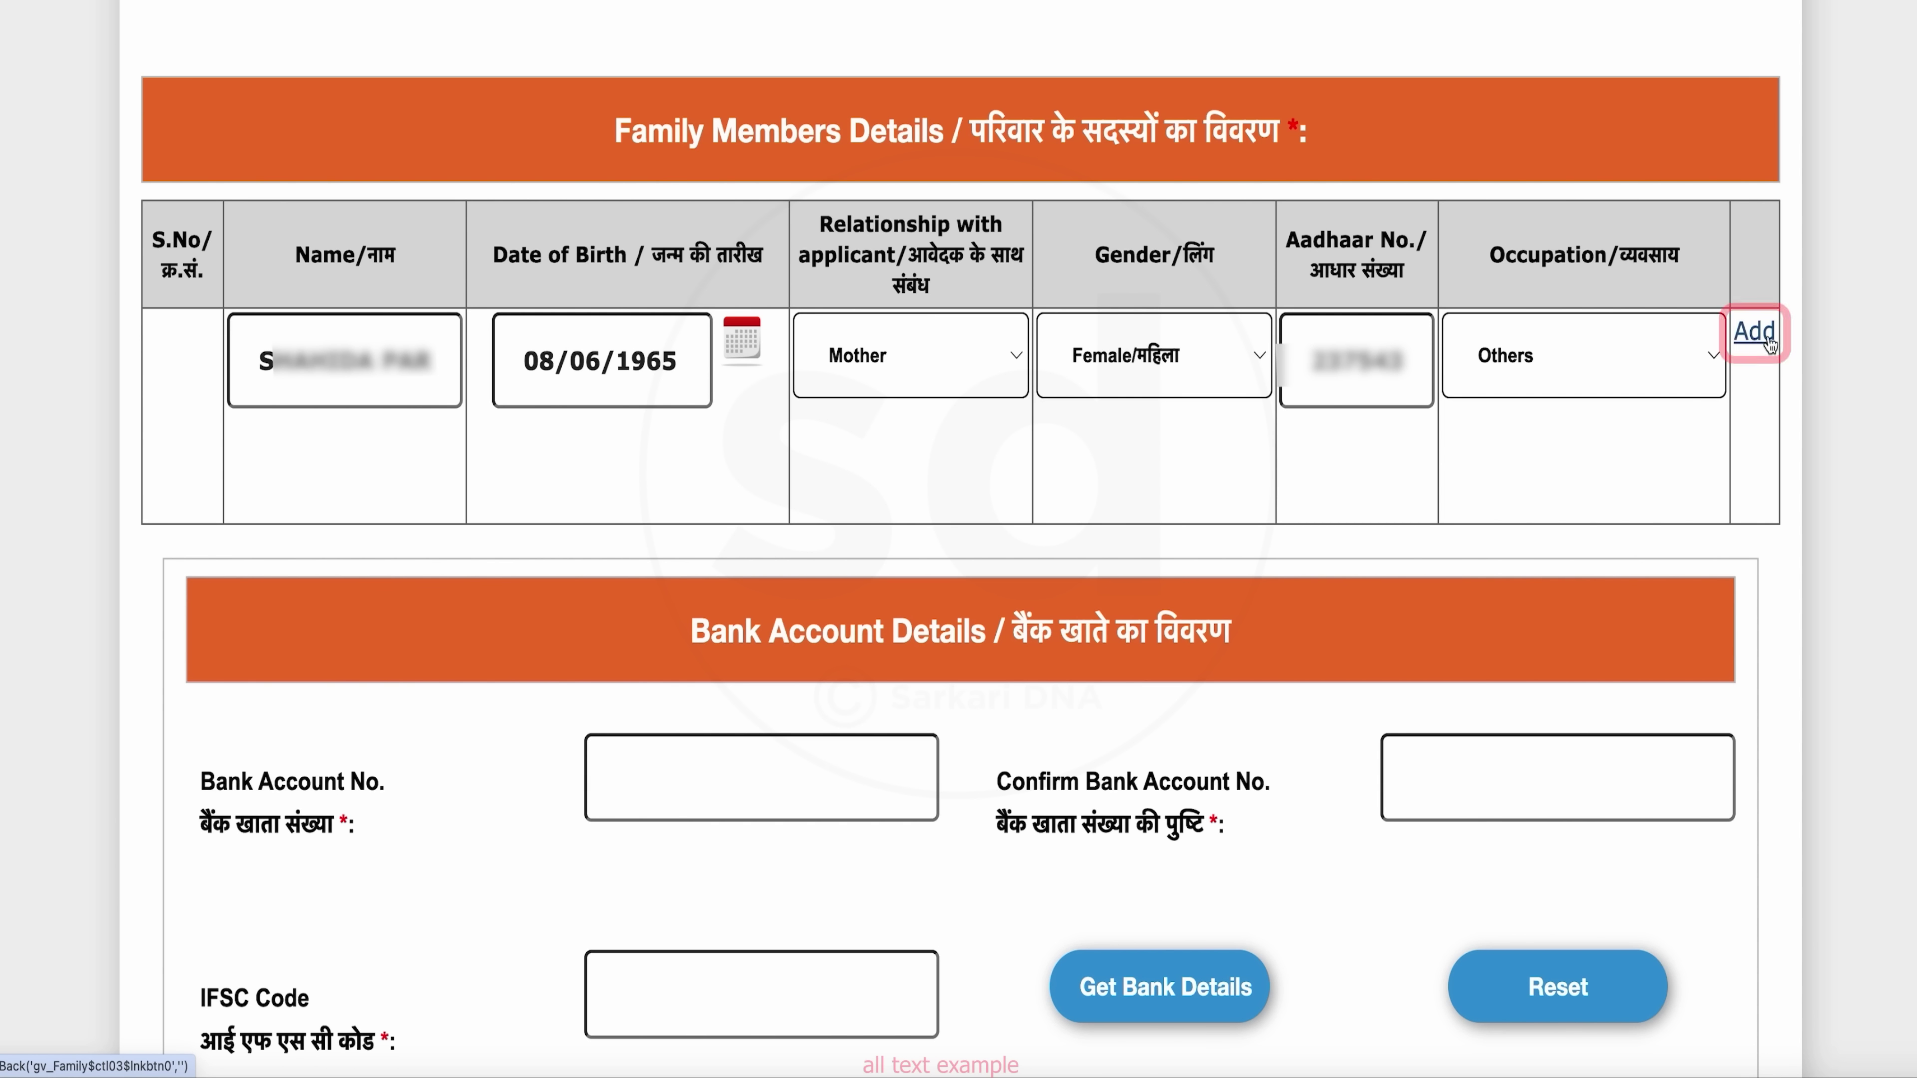
scroll(754, 521, "down", 3)
left_click(754, 521)
scroll(806, 557, "down", 2)
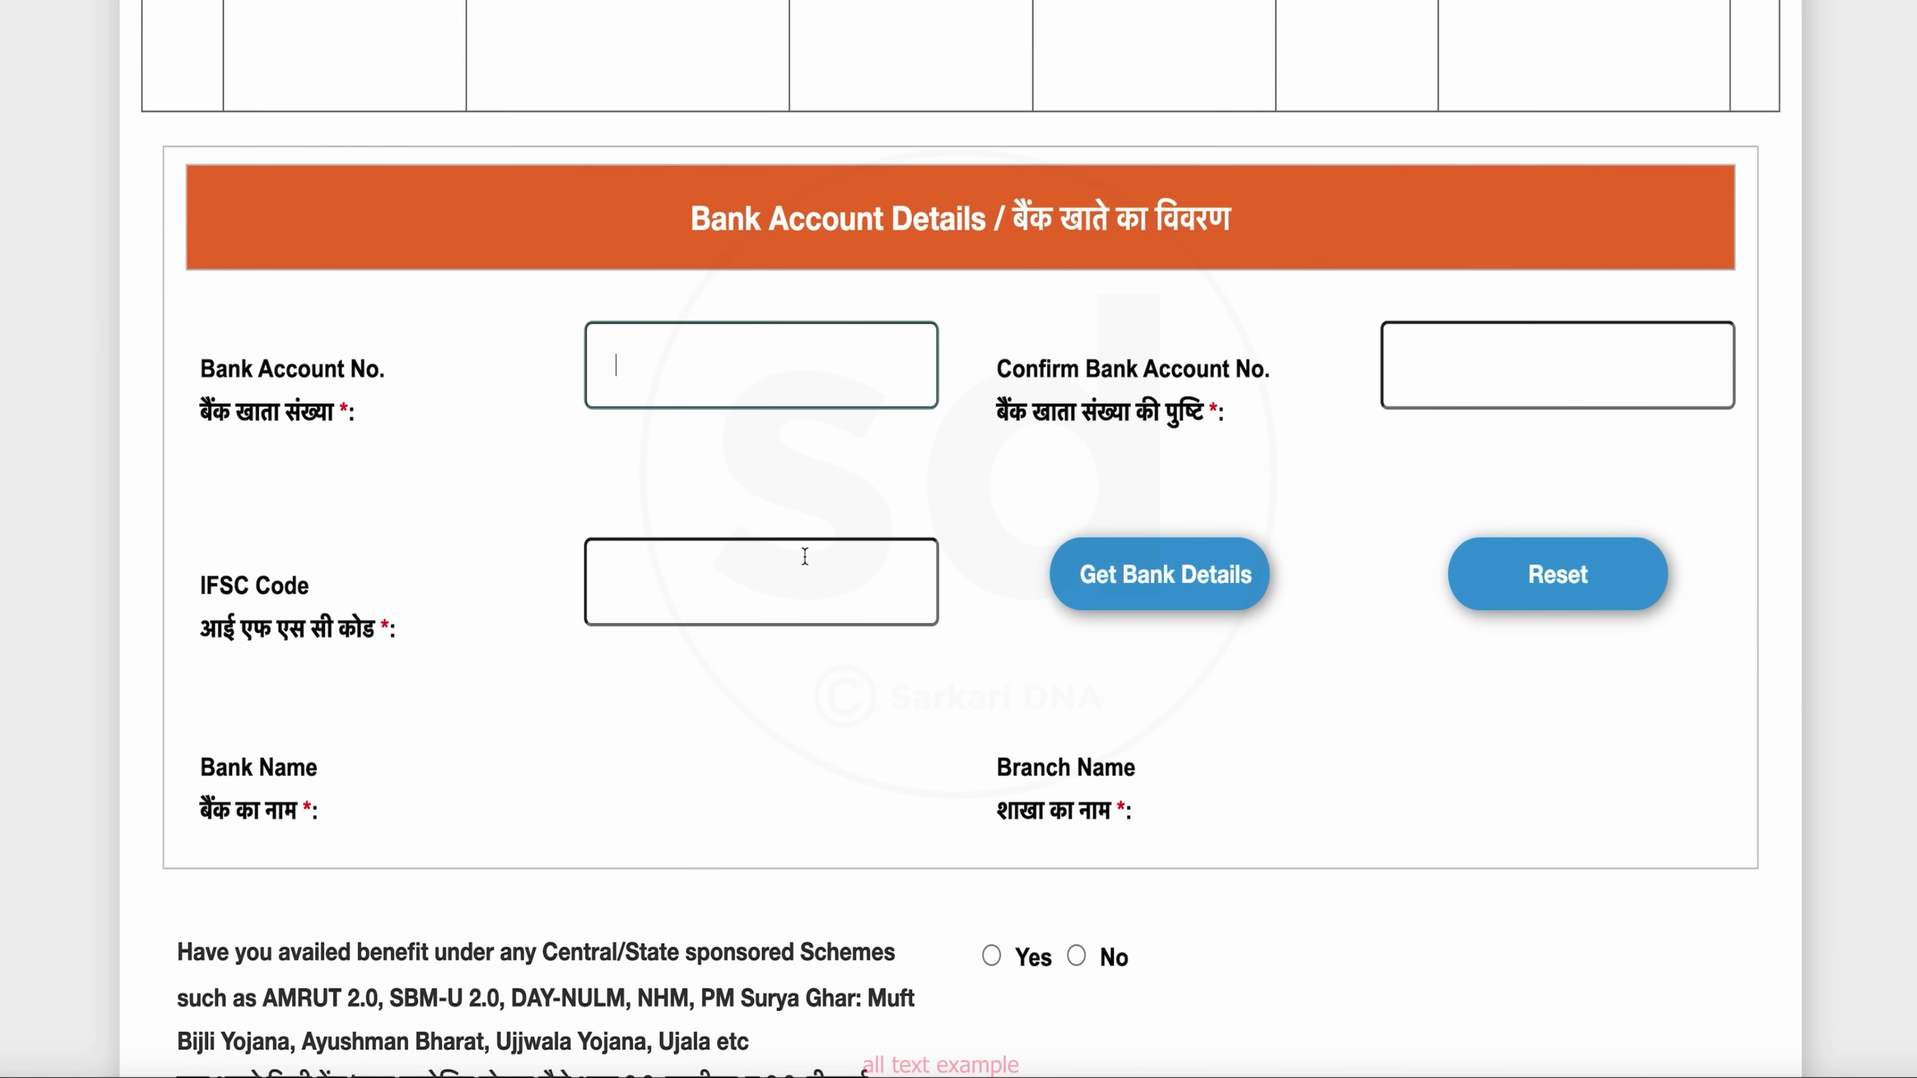
Enter the bank account number in both account fields, then the branch's IFSC code
left_click(732, 499)
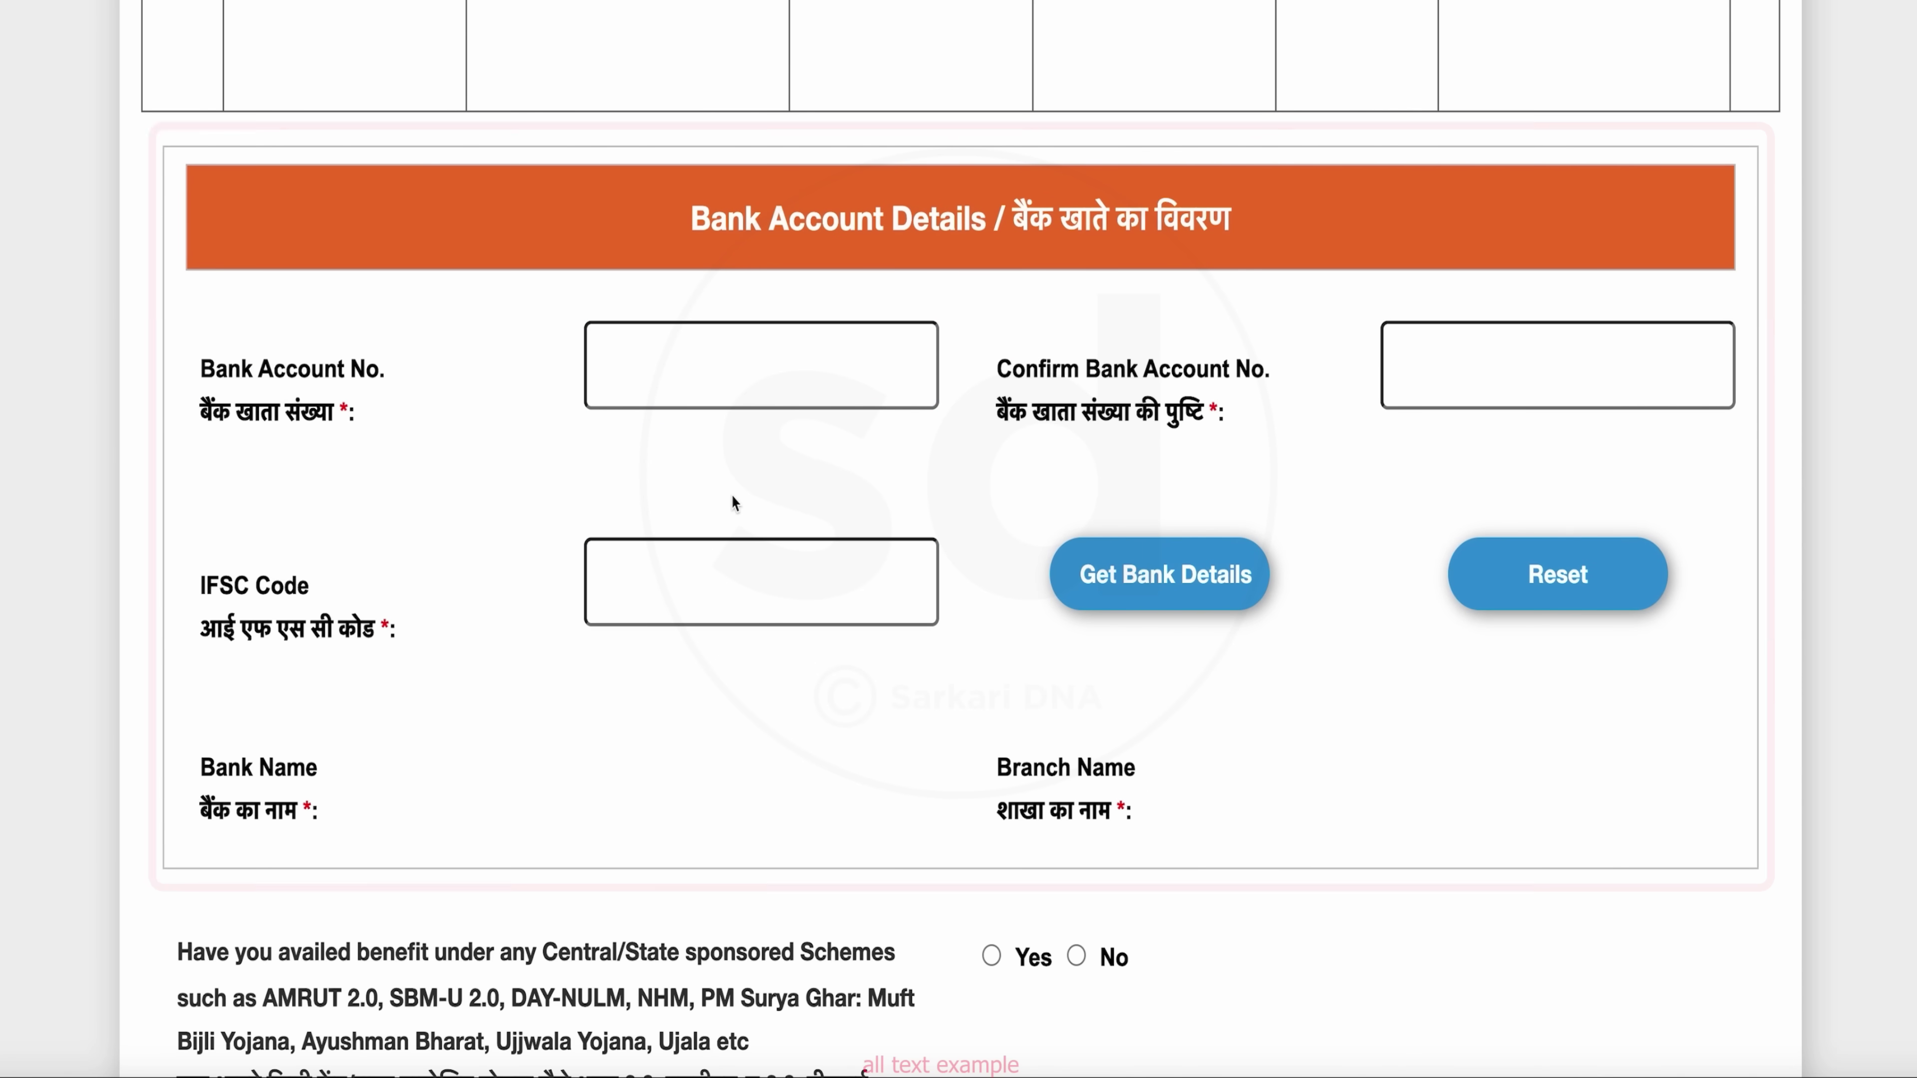
left_click(783, 378)
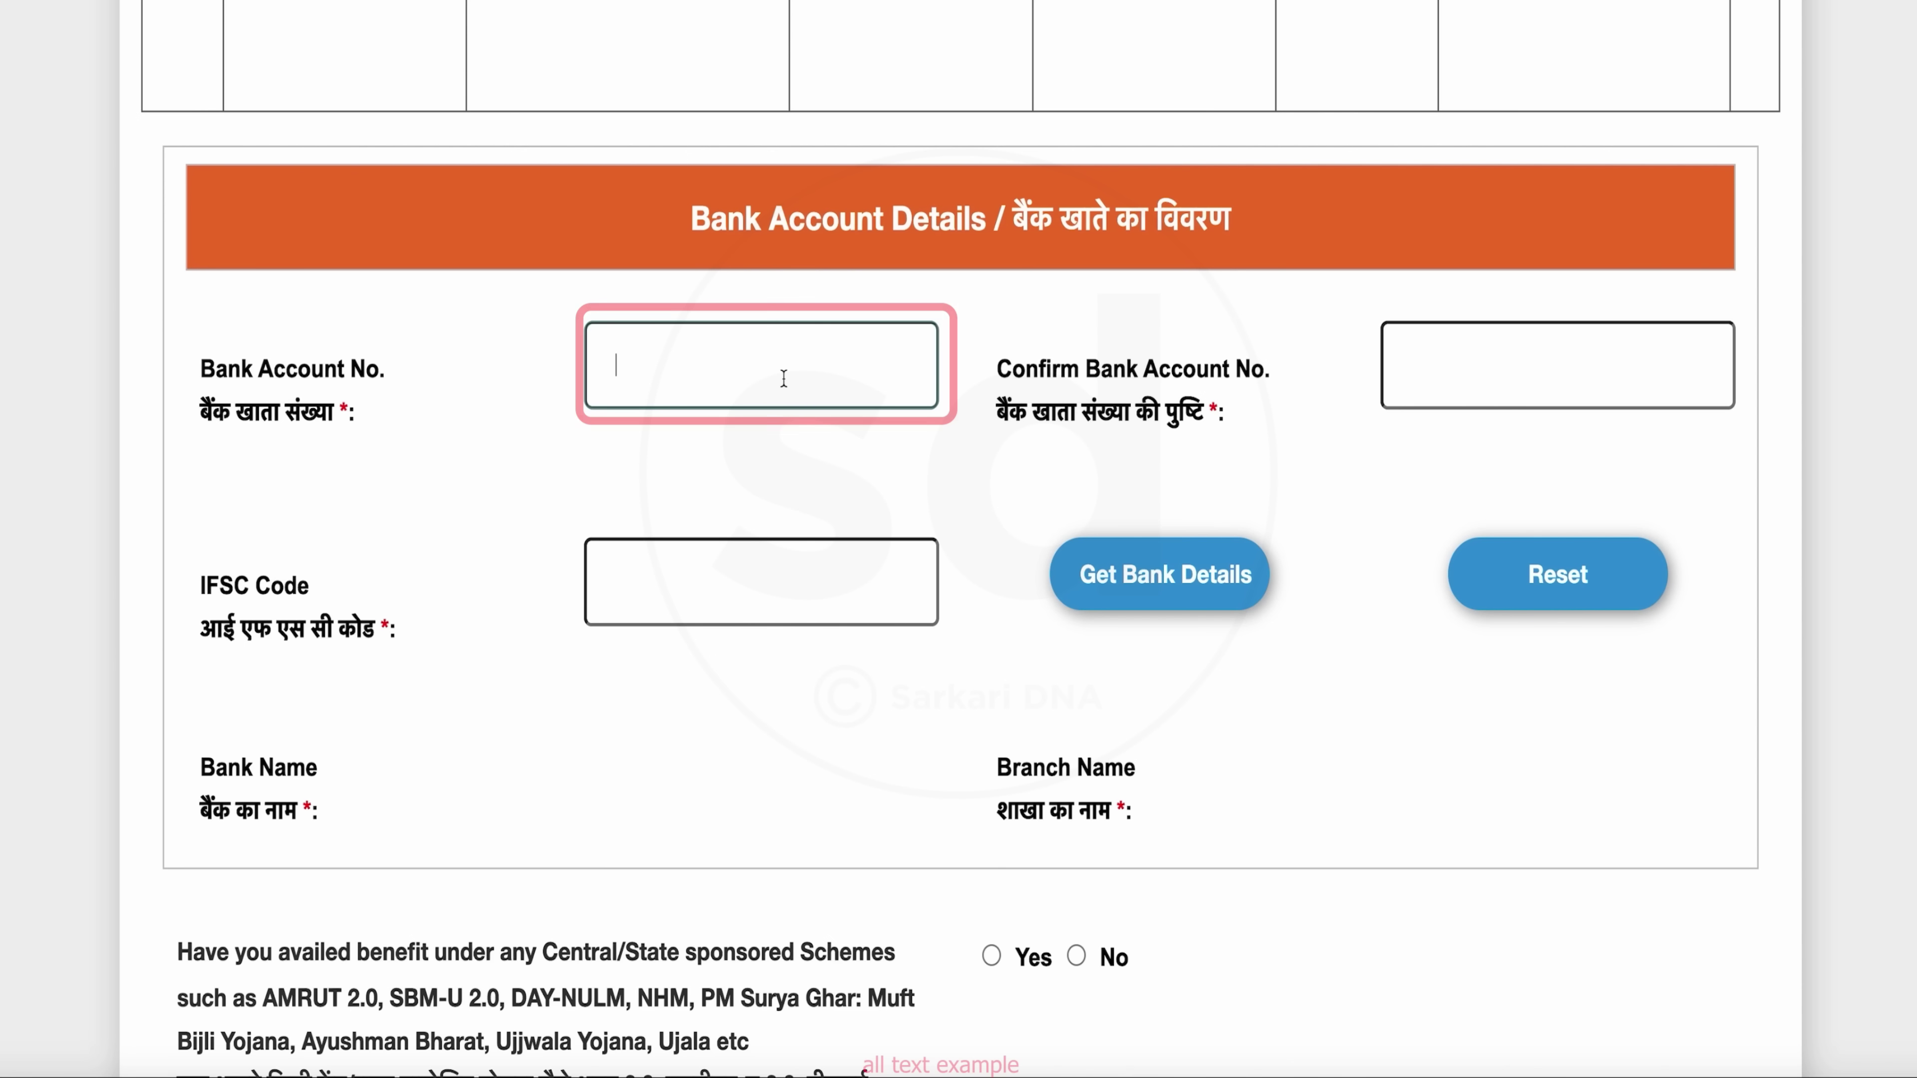
type("10")
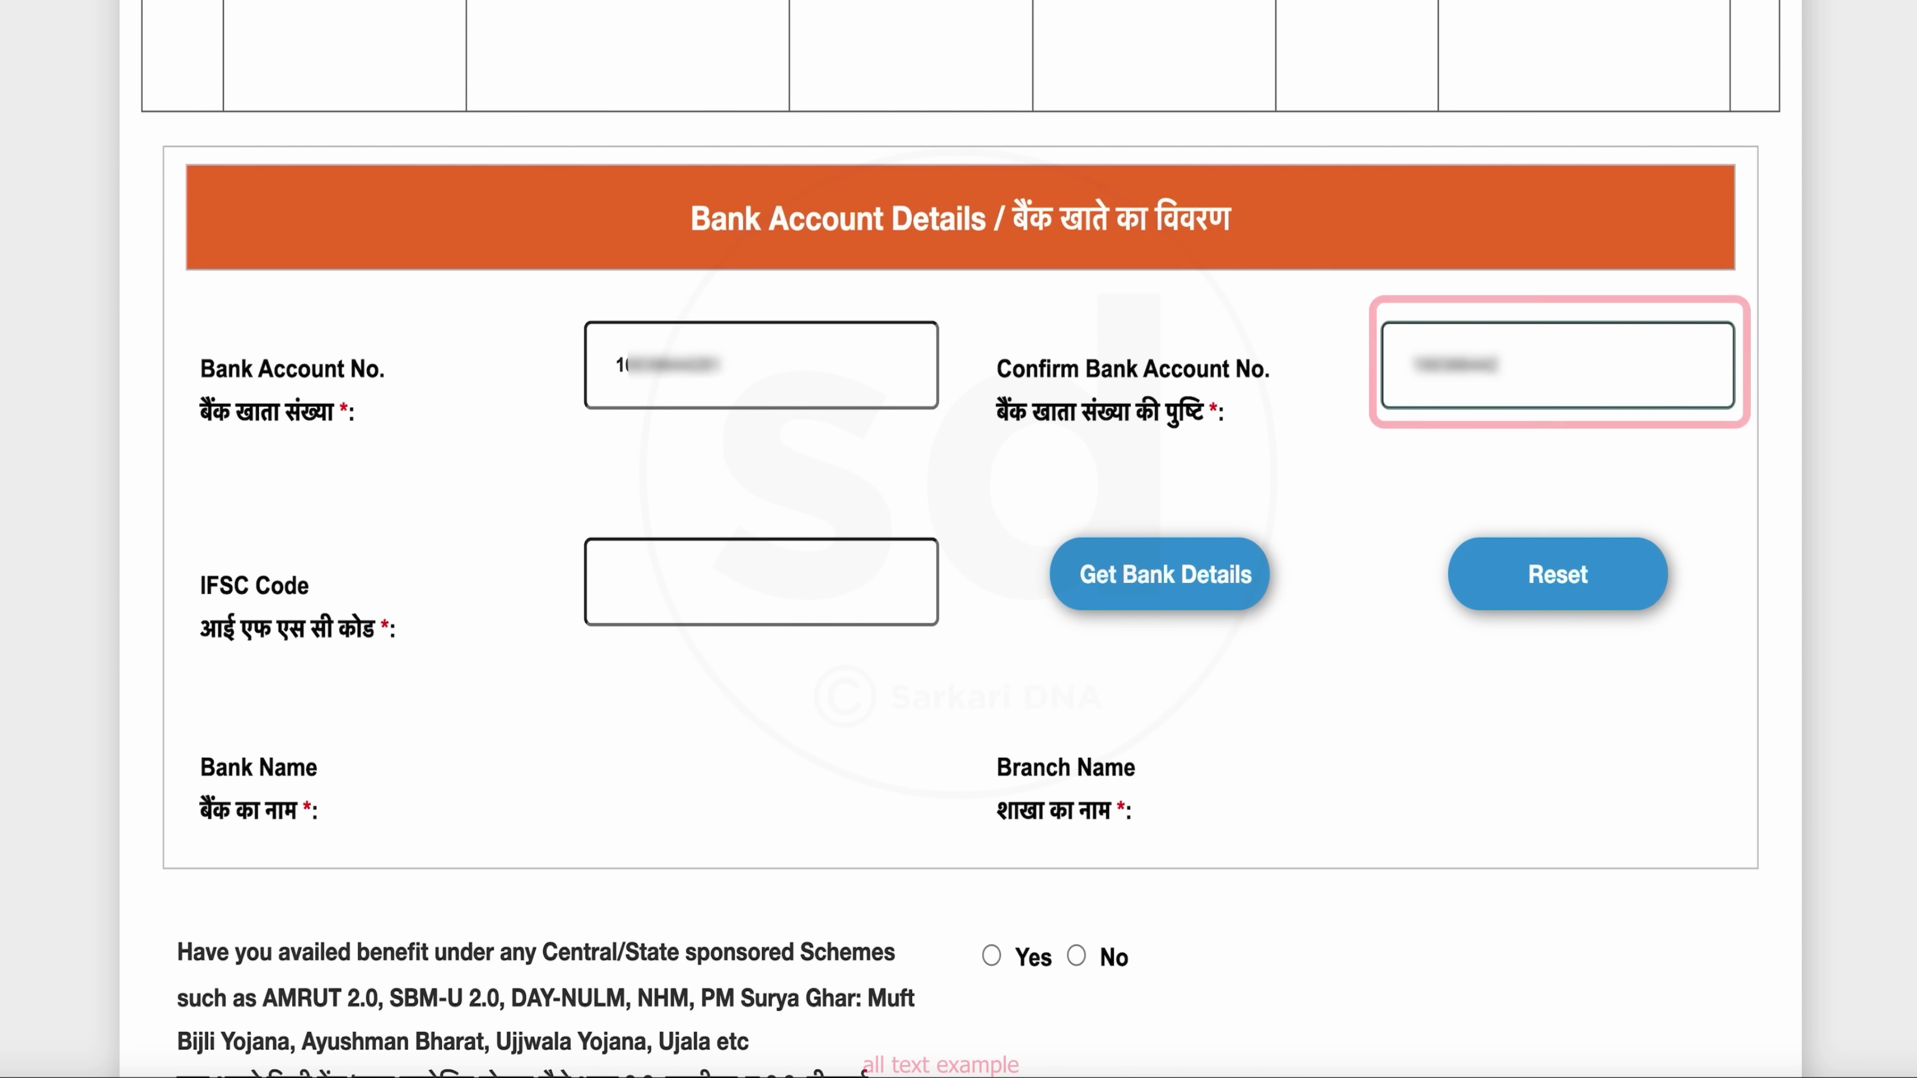
type("01")
left_click(750, 600)
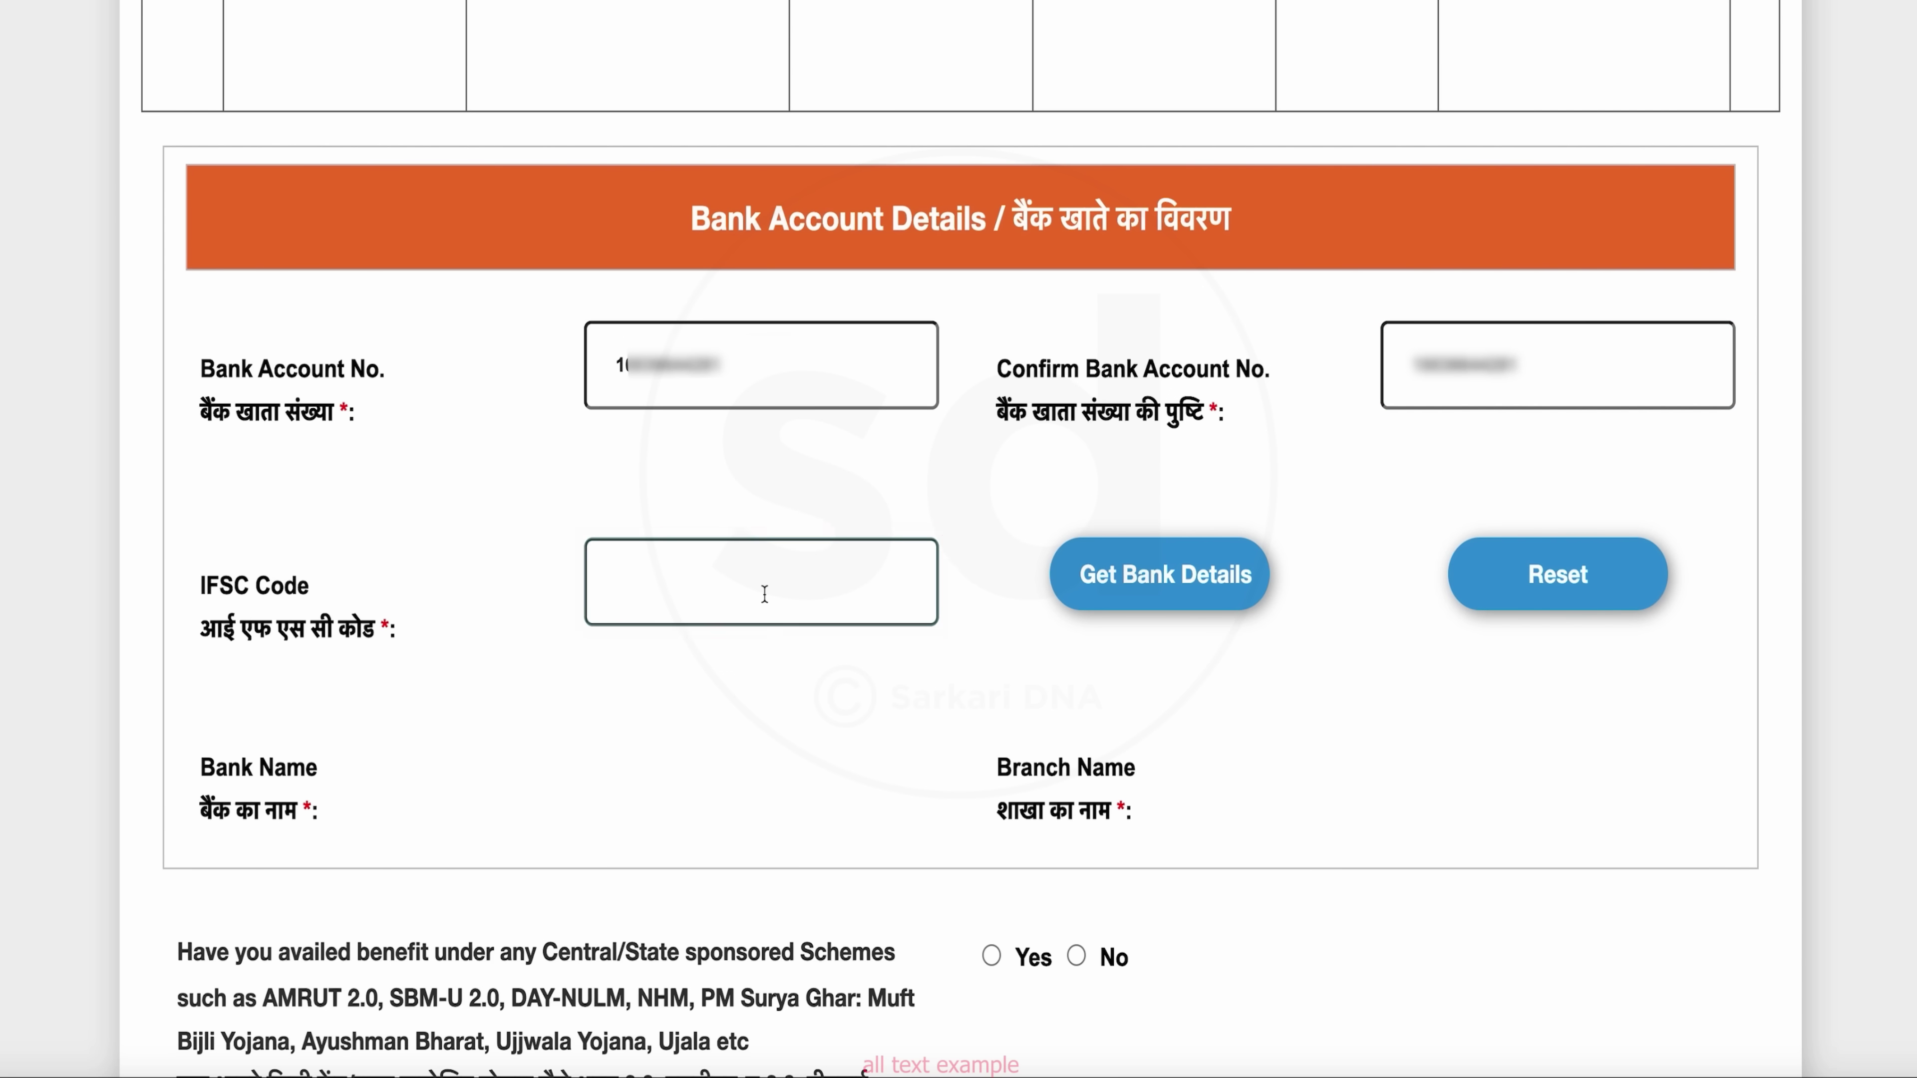
type("ID")
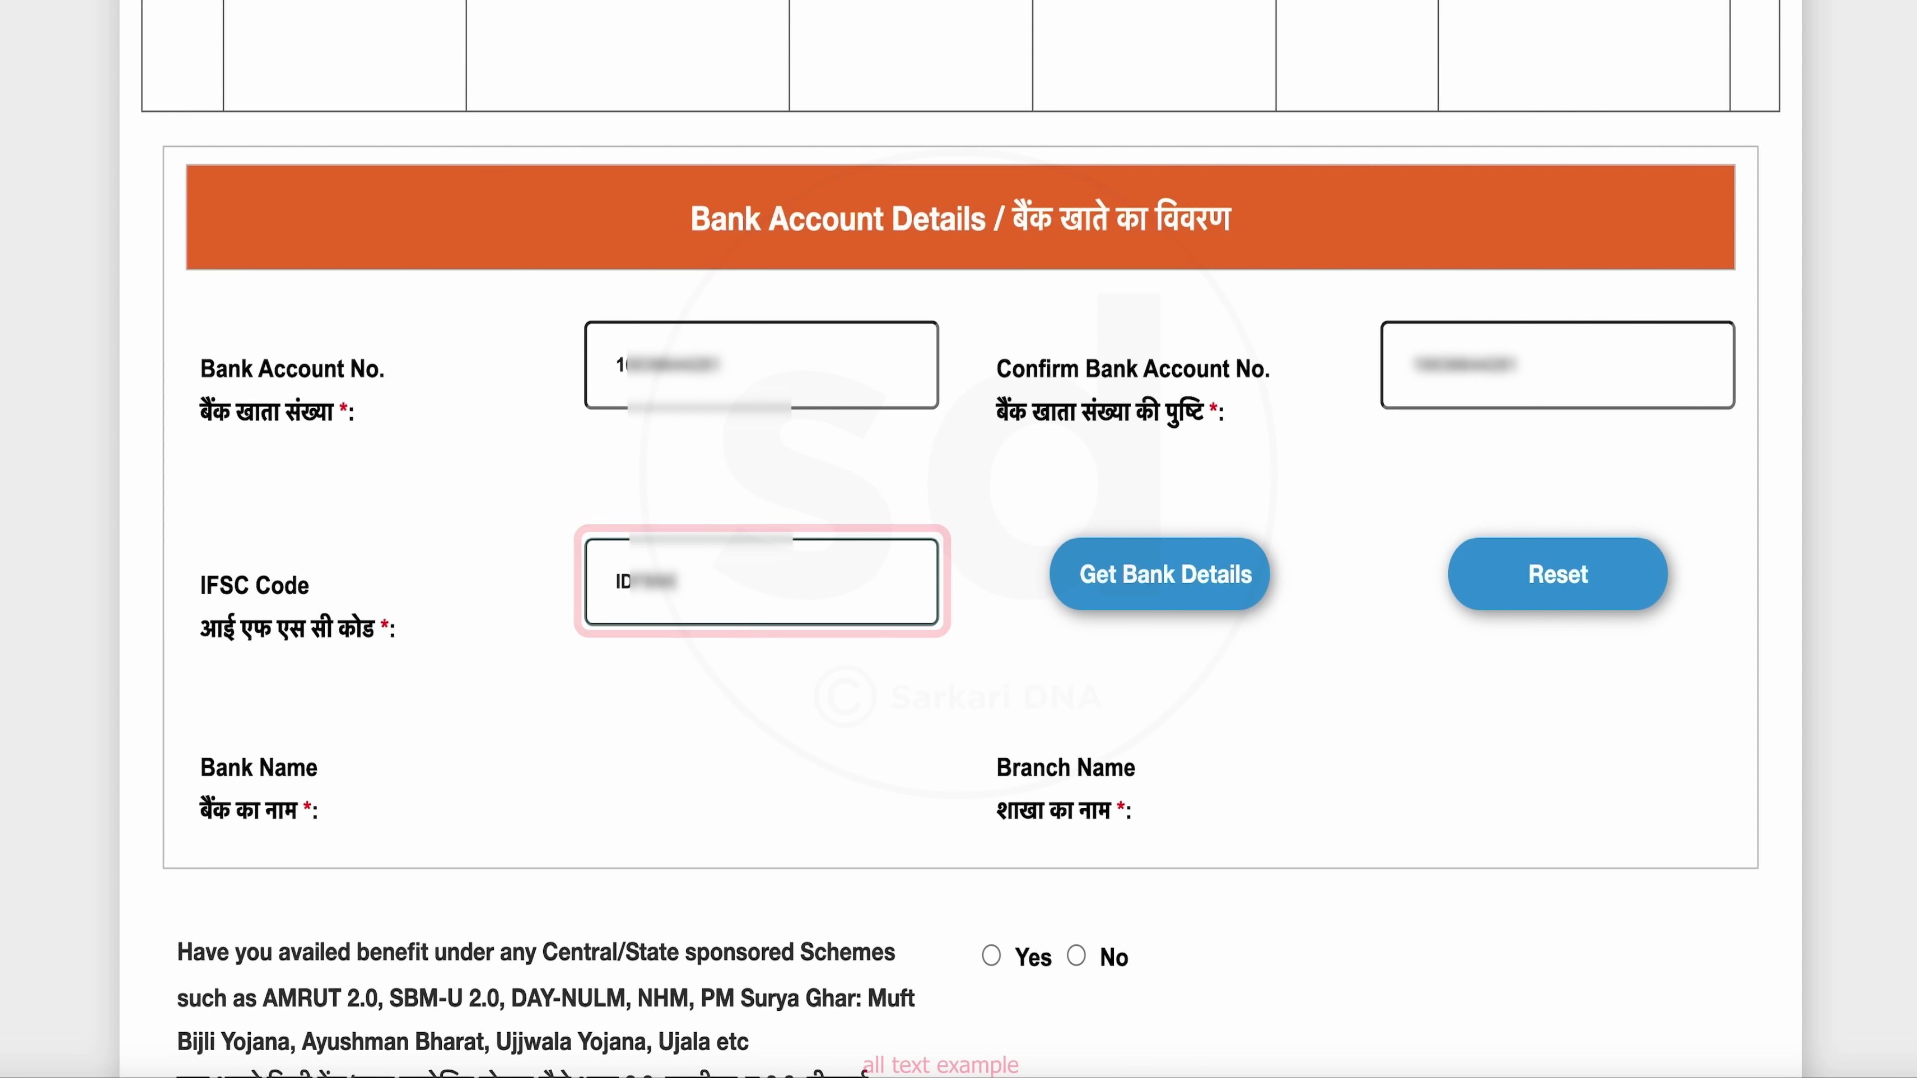
scroll(152, 698, "down", 5)
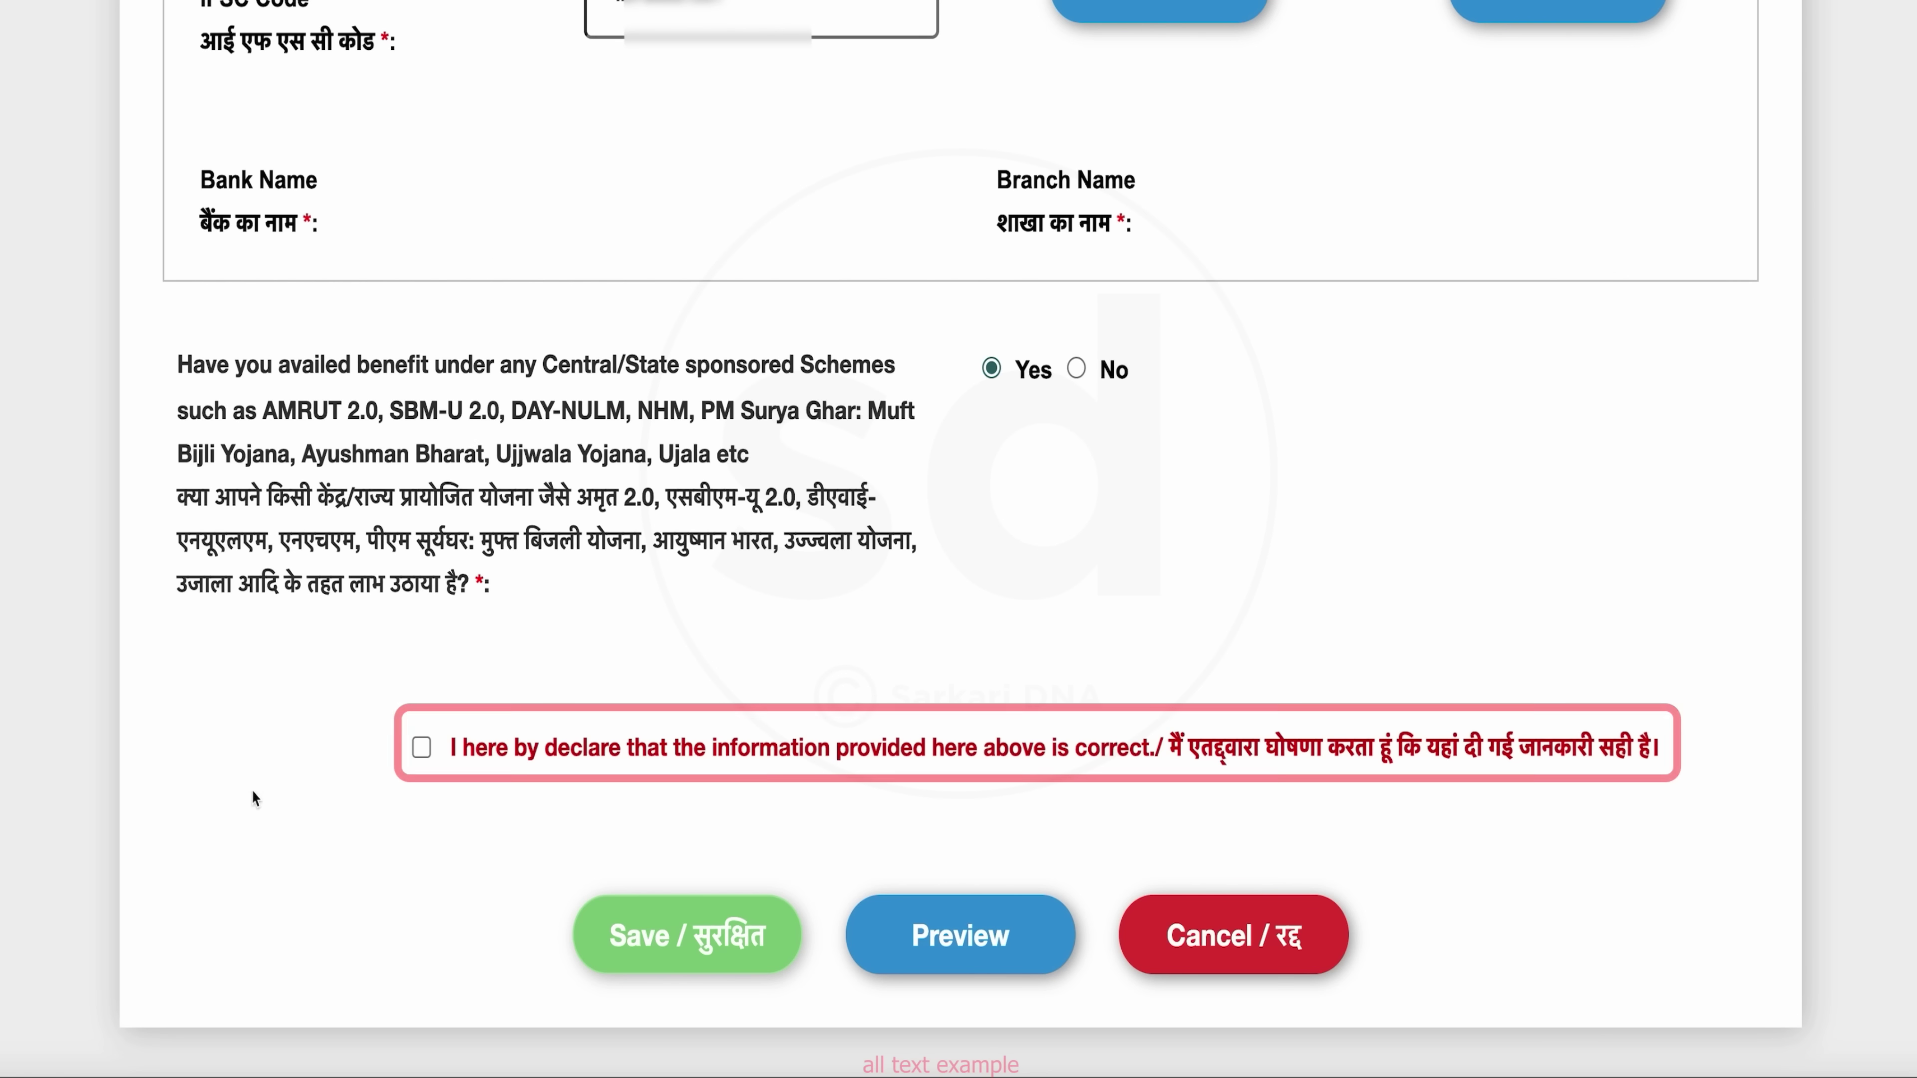
Accept the declaration, save the survey, then open Track Your Assessment Status by Assessment ID
left_click(421, 747)
left_click(745, 950)
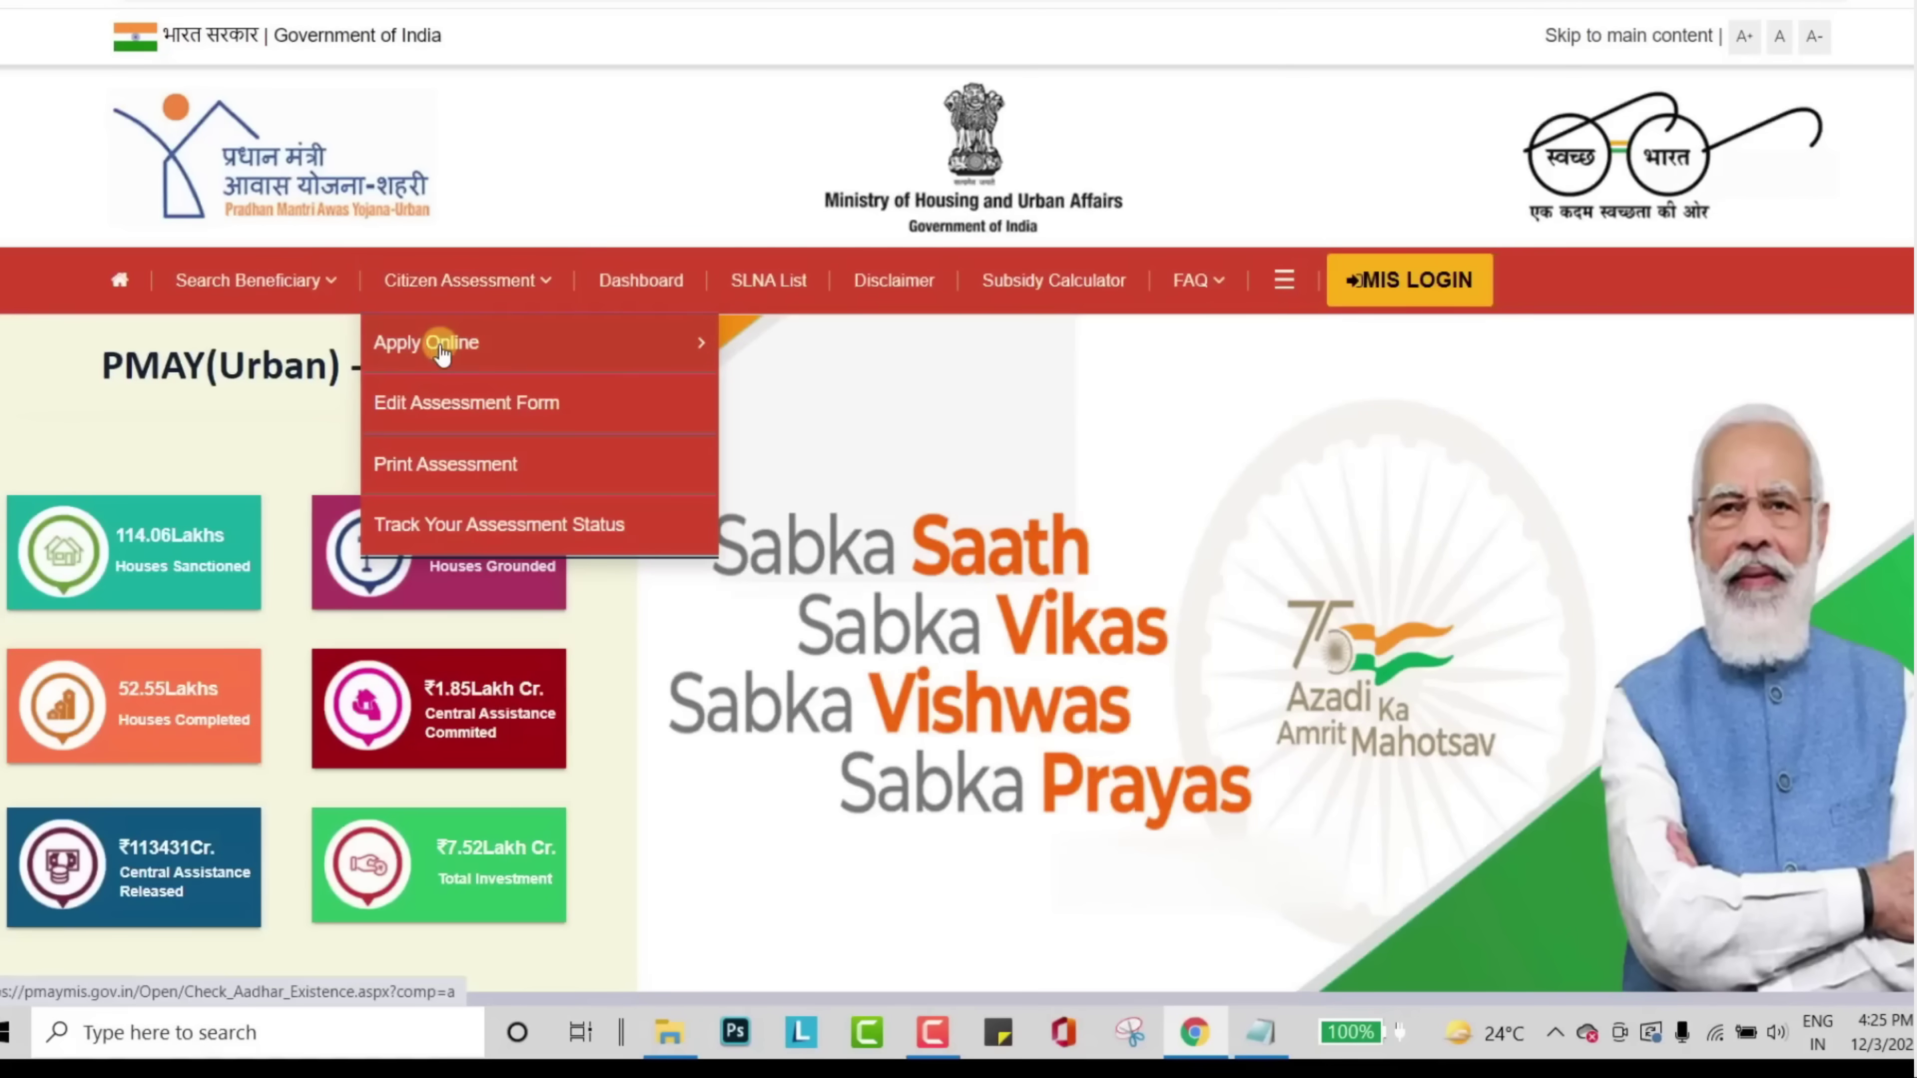
left_click(574, 527)
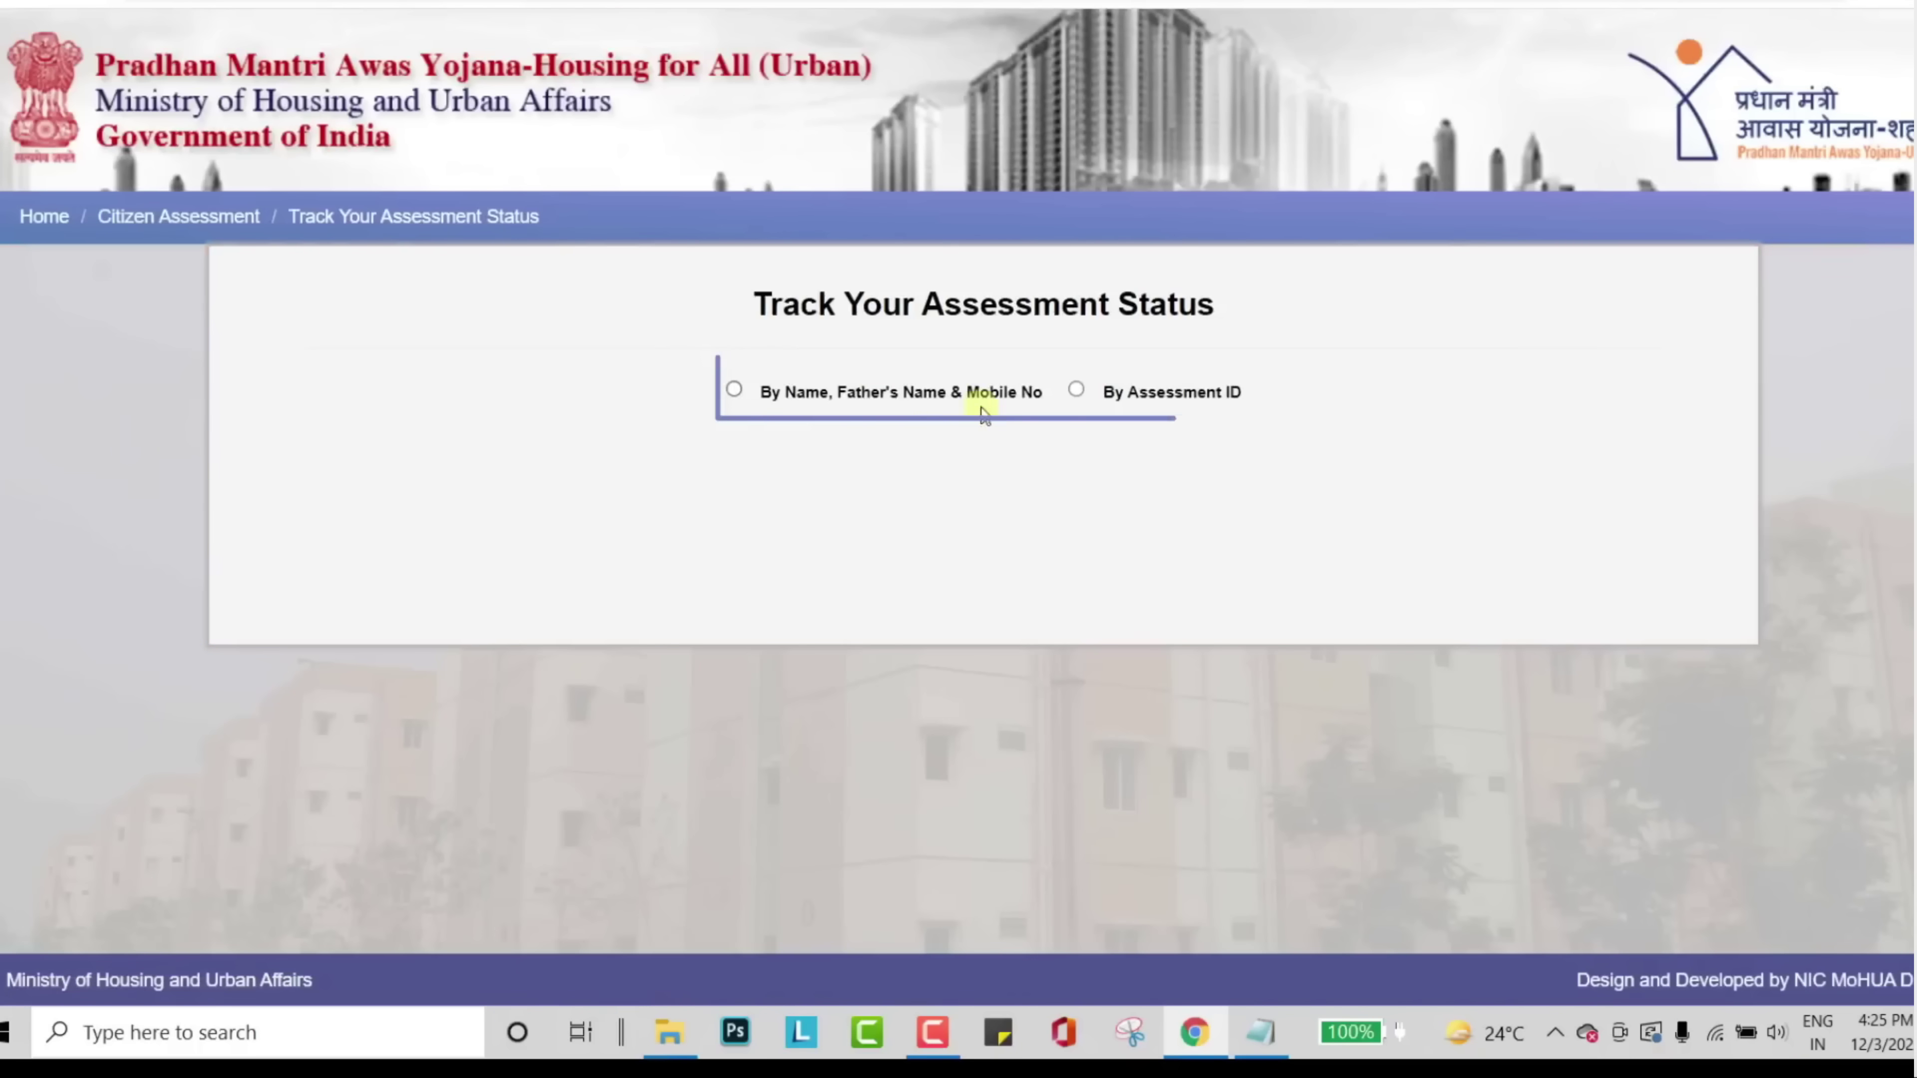
left_click(1098, 391)
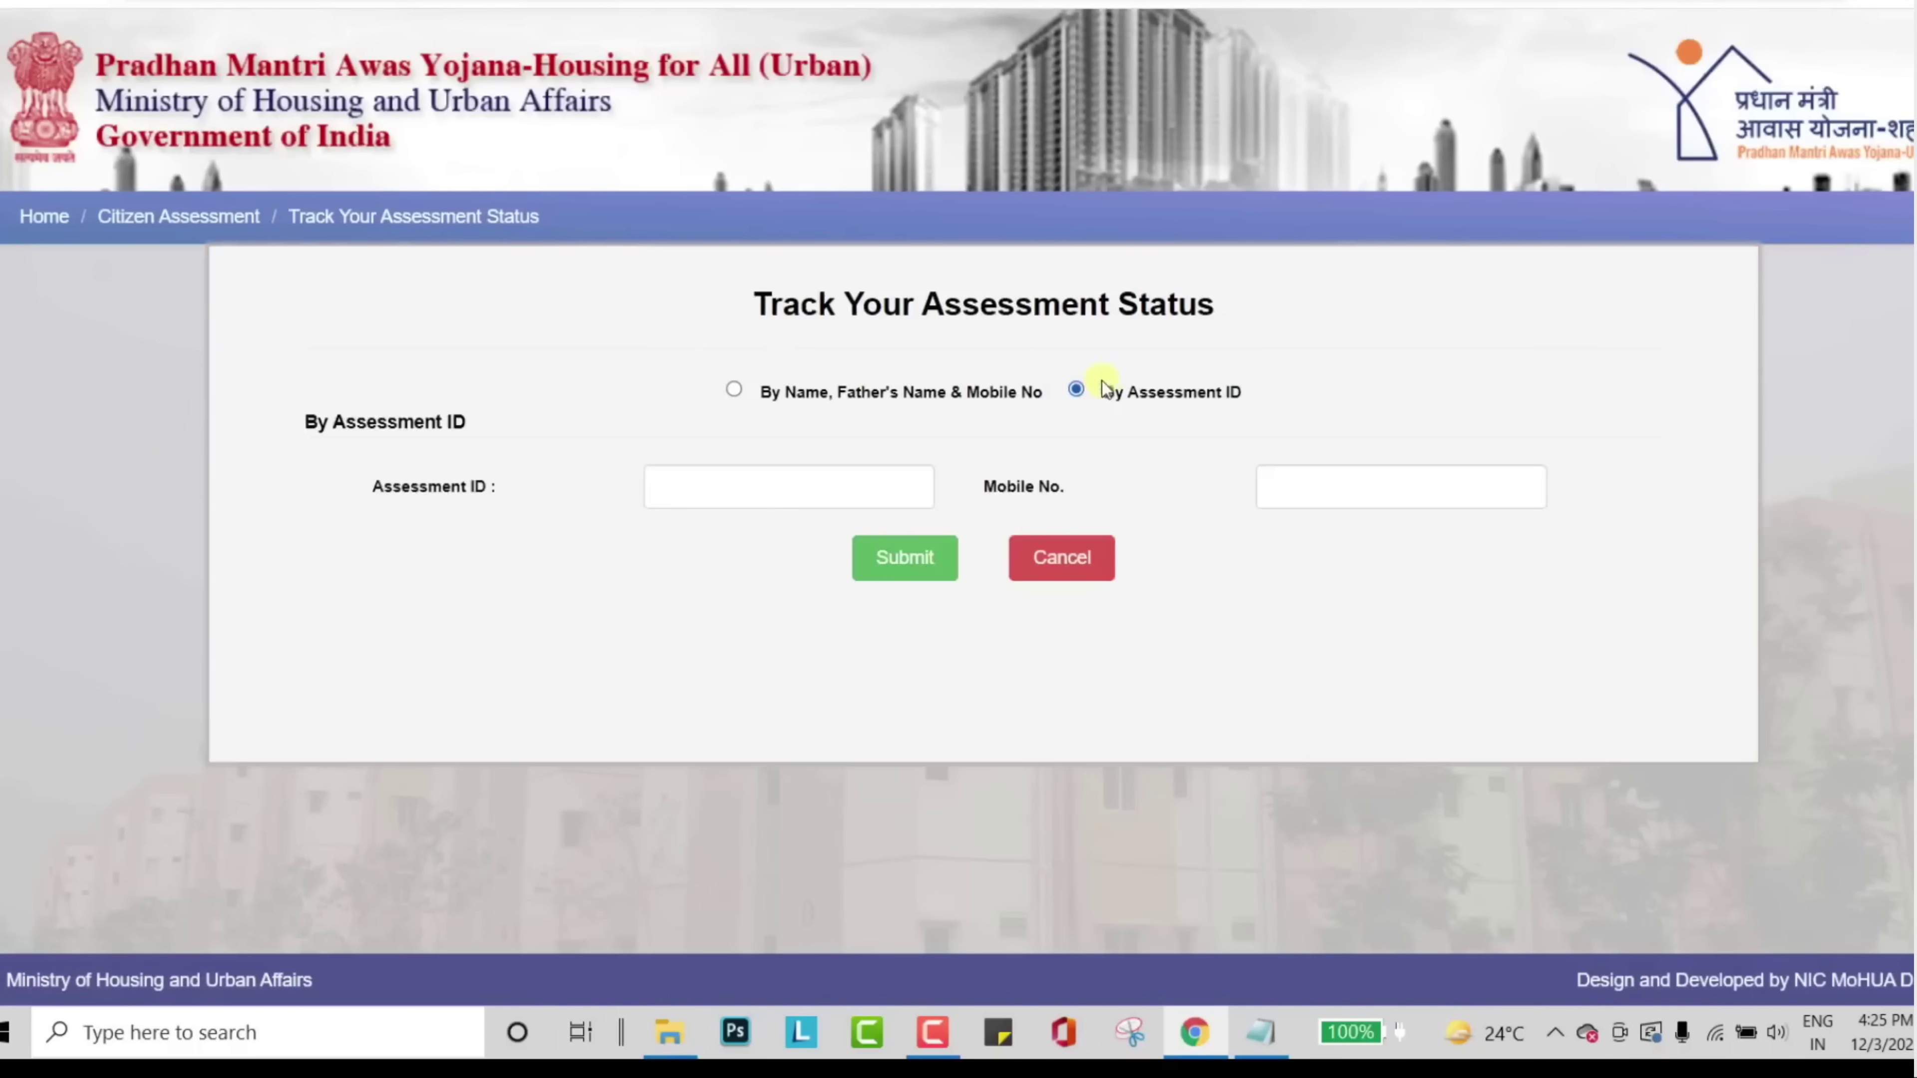